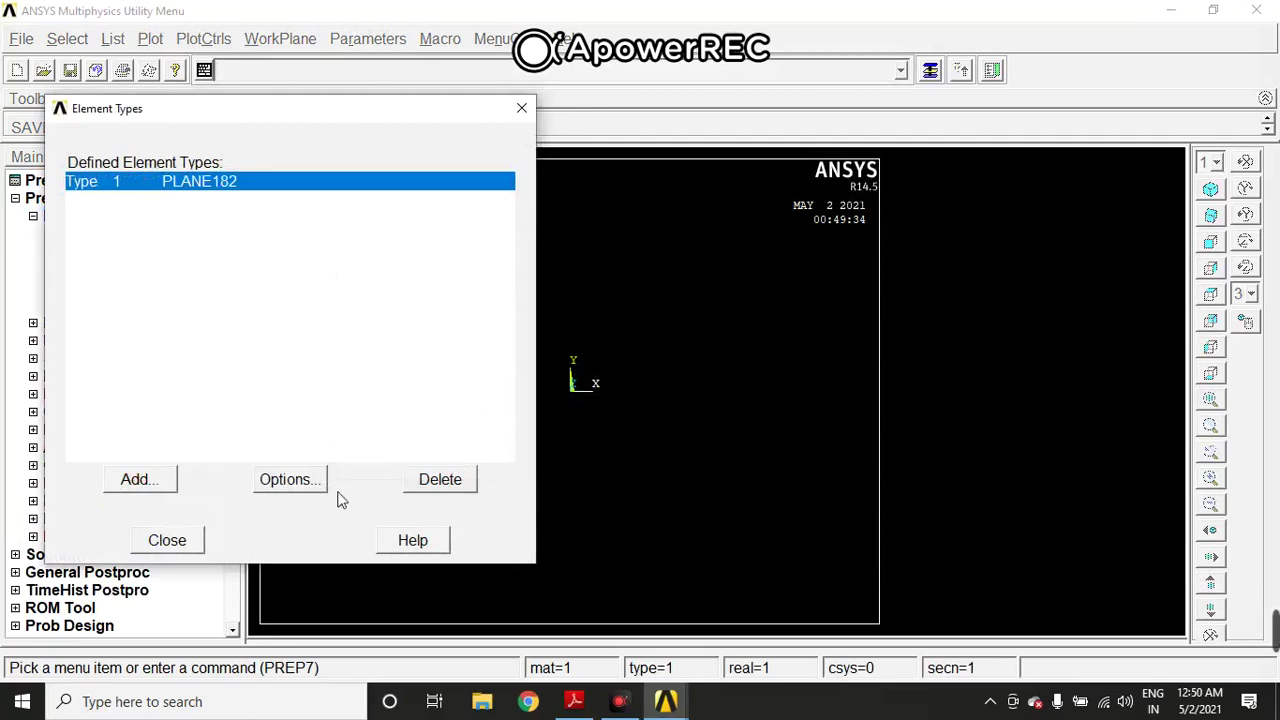
Step: Set the PLANE182 element behavior to plane stress with thickness and finish the element type definition
{"action": "left_click", "coordinate": [290, 480]}
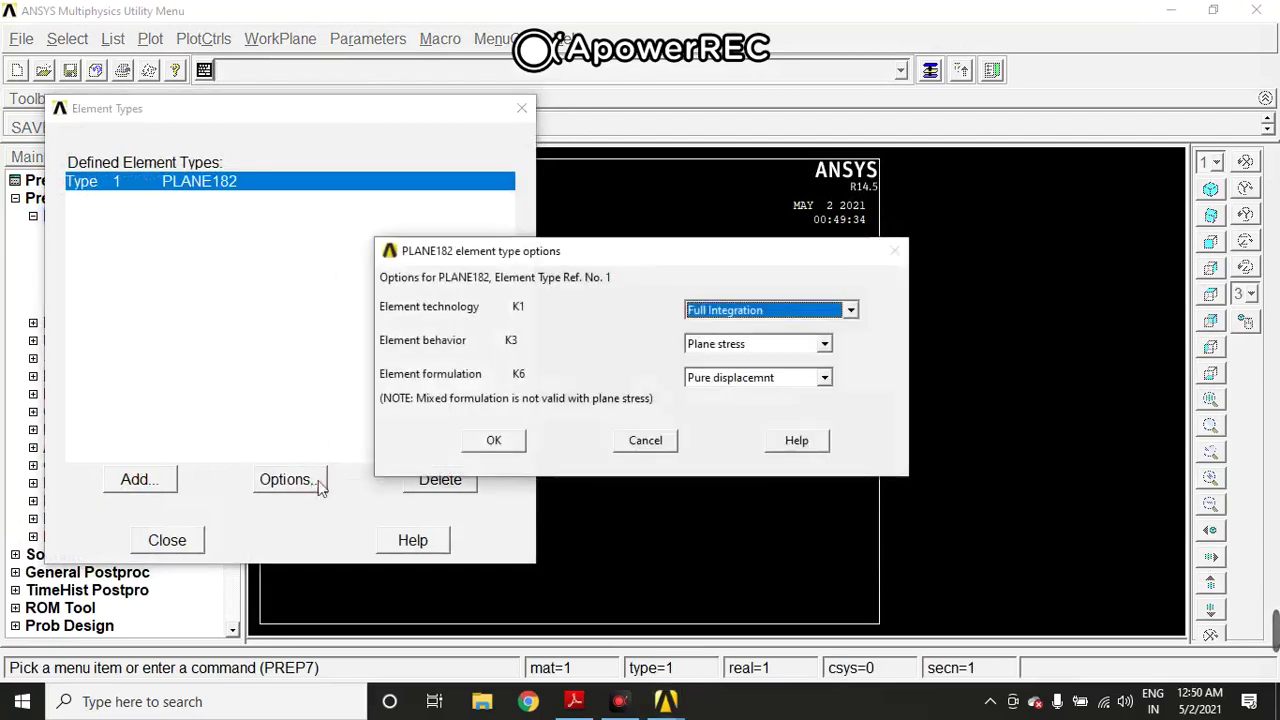
{"action": "left_click", "coordinate": [824, 344]}
{"action": "left_click", "coordinate": [800, 405]}
{"action": "left_click", "coordinate": [507, 446]}
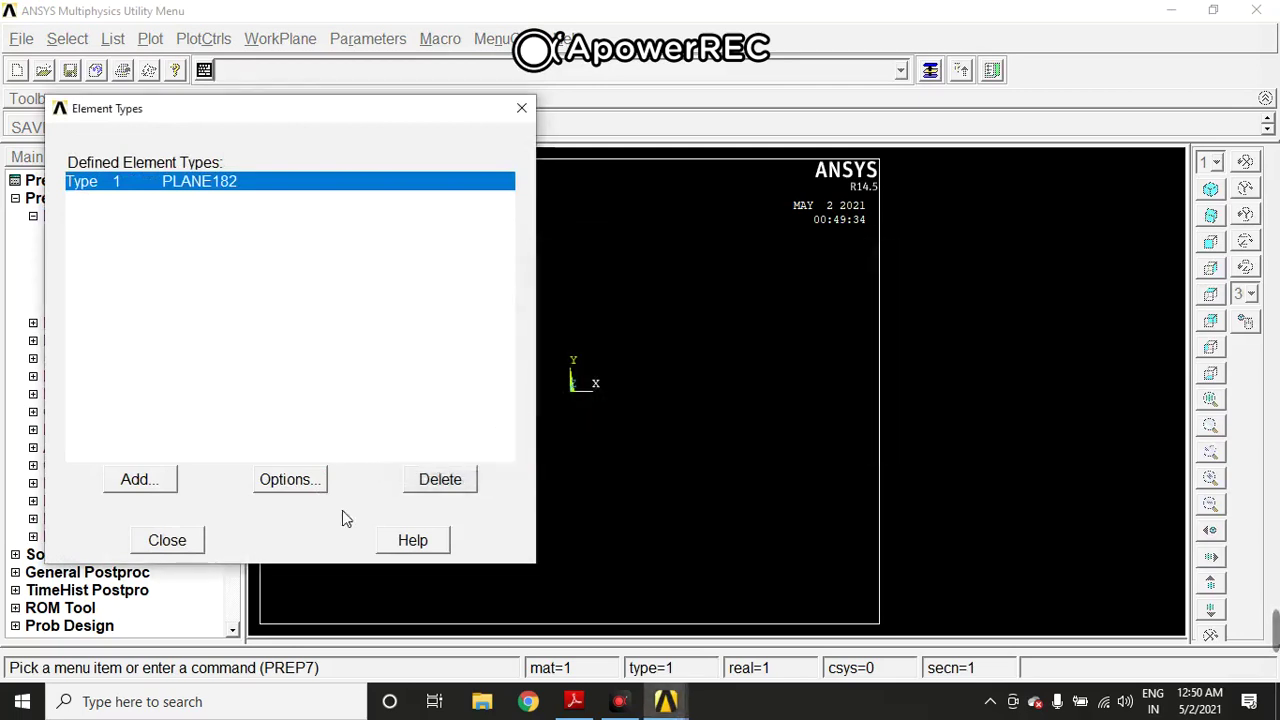
{"action": "left_click", "coordinate": [188, 545]}
Step: Add real constant set 1 for PLANE182 with a thickness of 10
{"action": "left_click", "coordinate": [112, 323]}
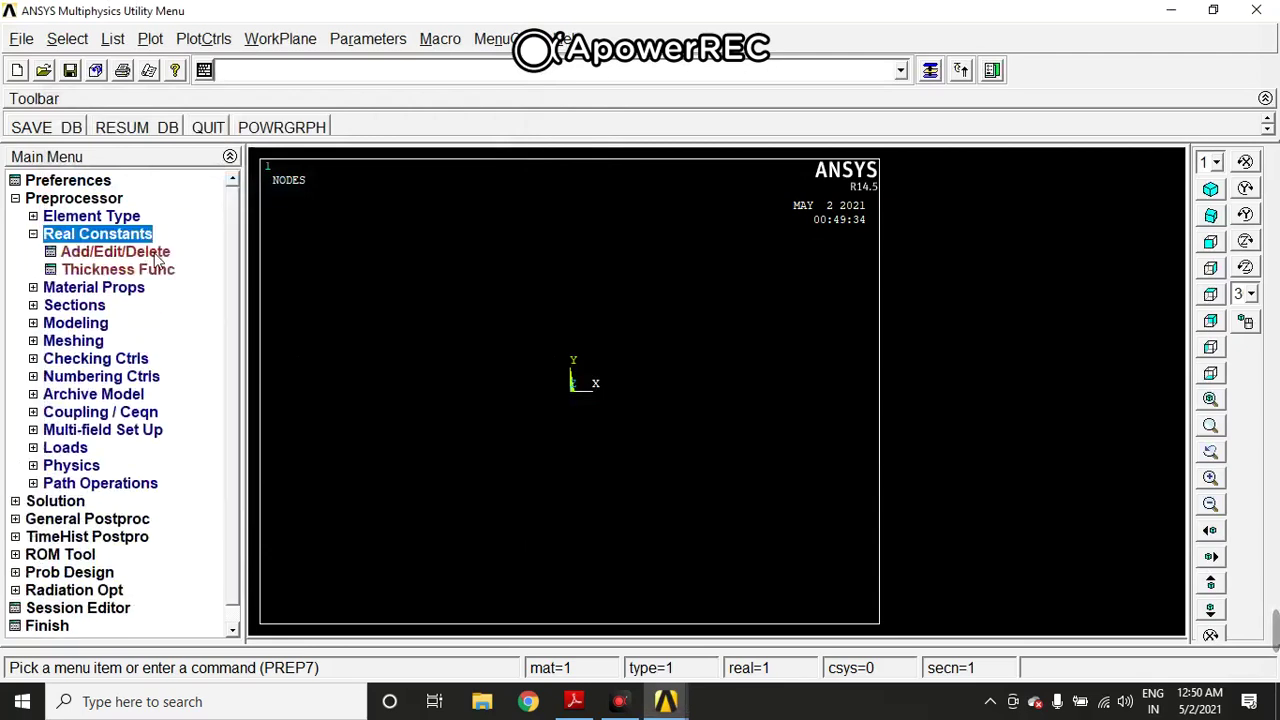
{"action": "left_click", "coordinate": [155, 256]}
{"action": "left_click", "coordinate": [118, 418]}
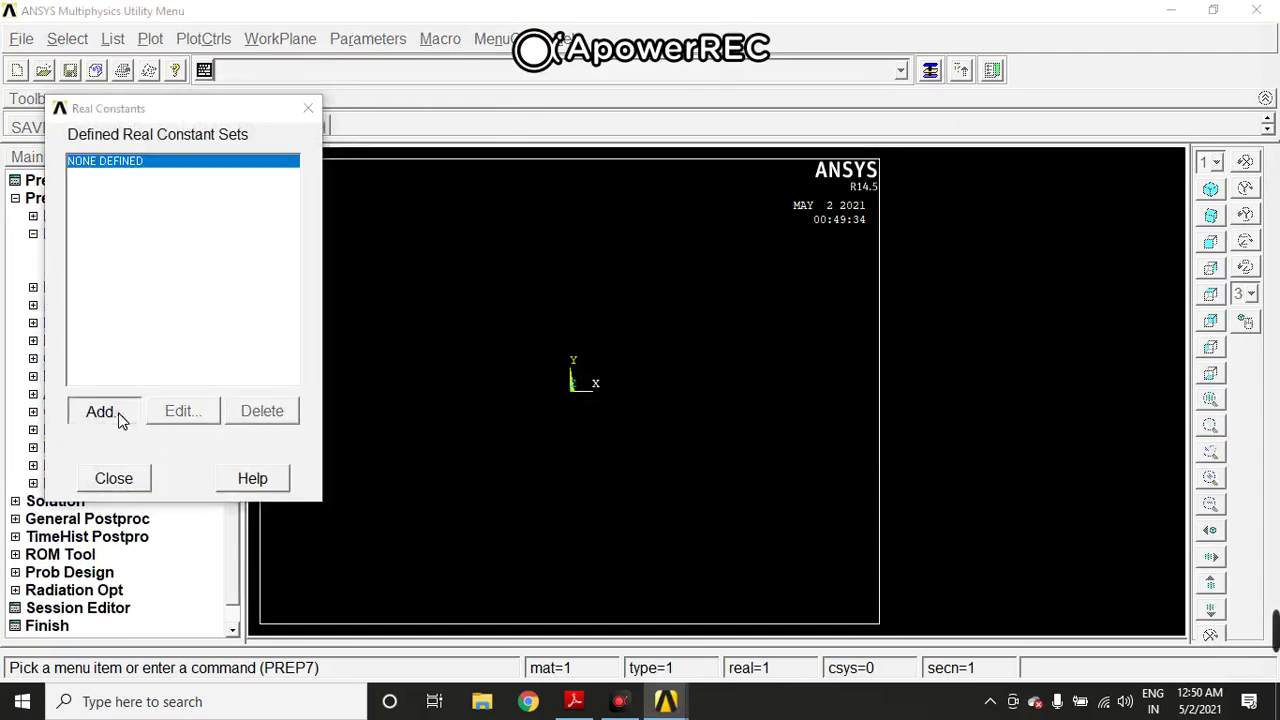
{"action": "left_click", "coordinate": [122, 479]}
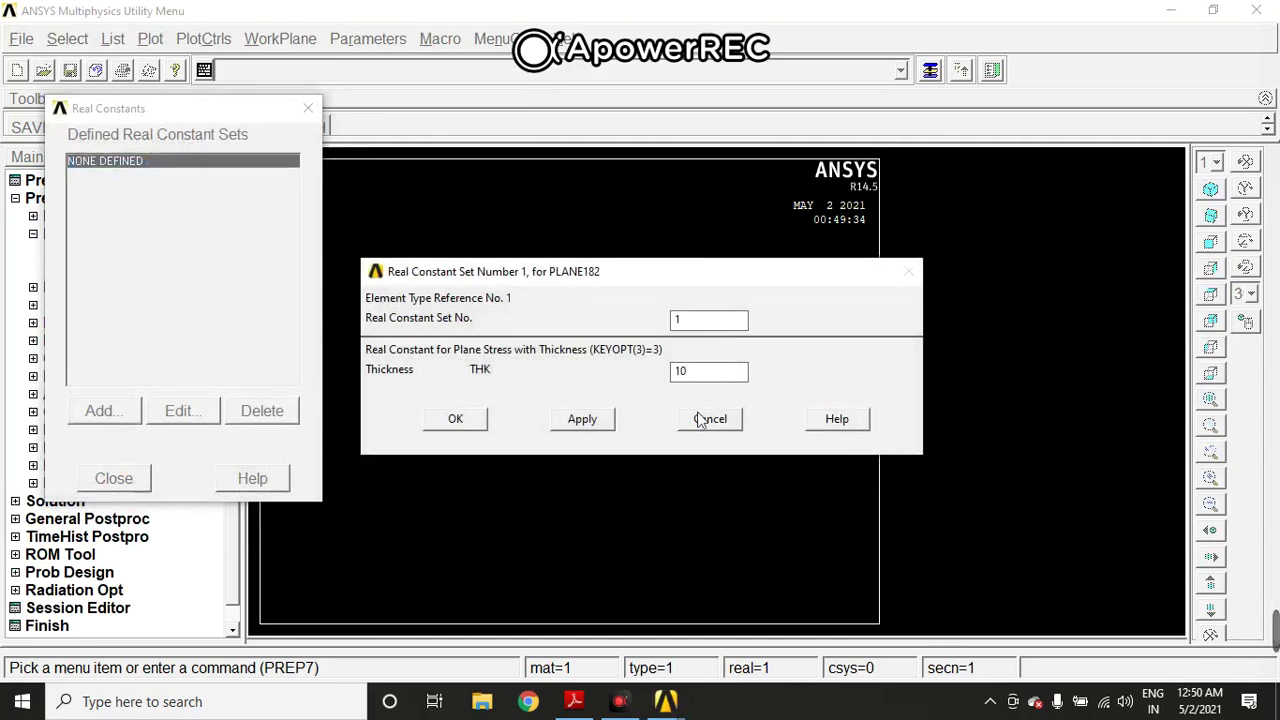
{"action": "left_click", "coordinate": [470, 422]}
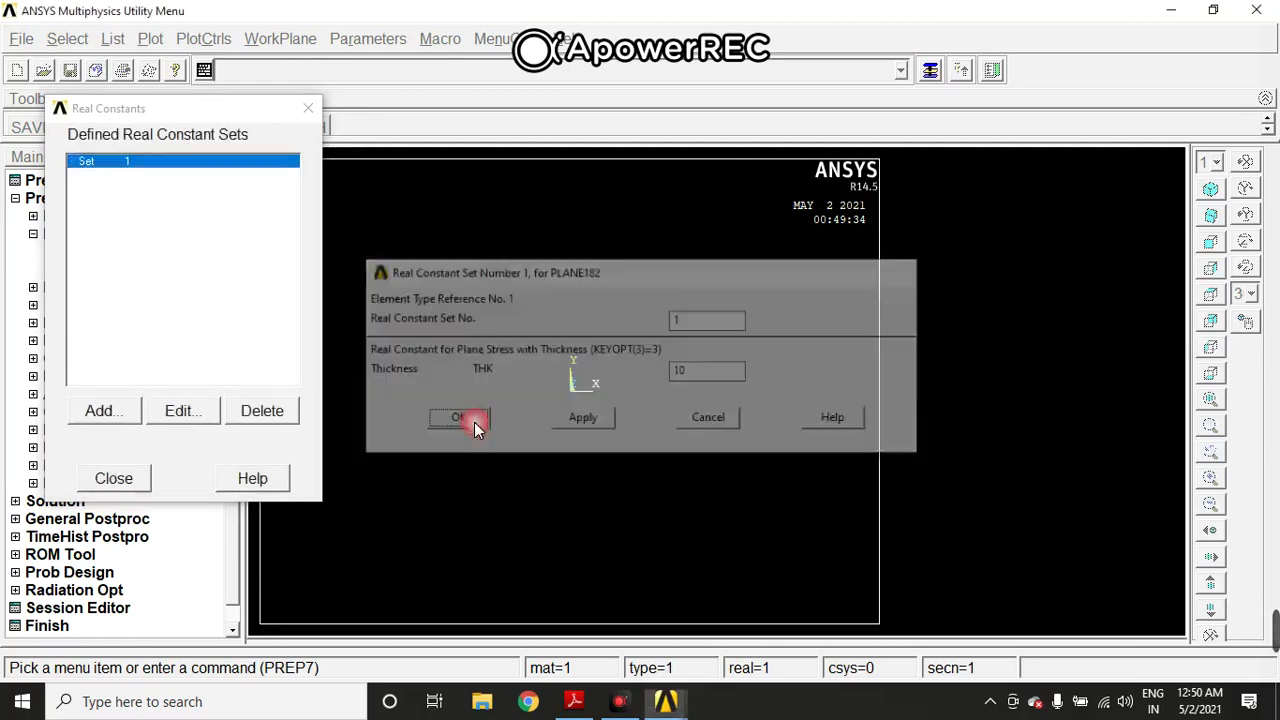
{"action": "left_click", "coordinate": [135, 482]}
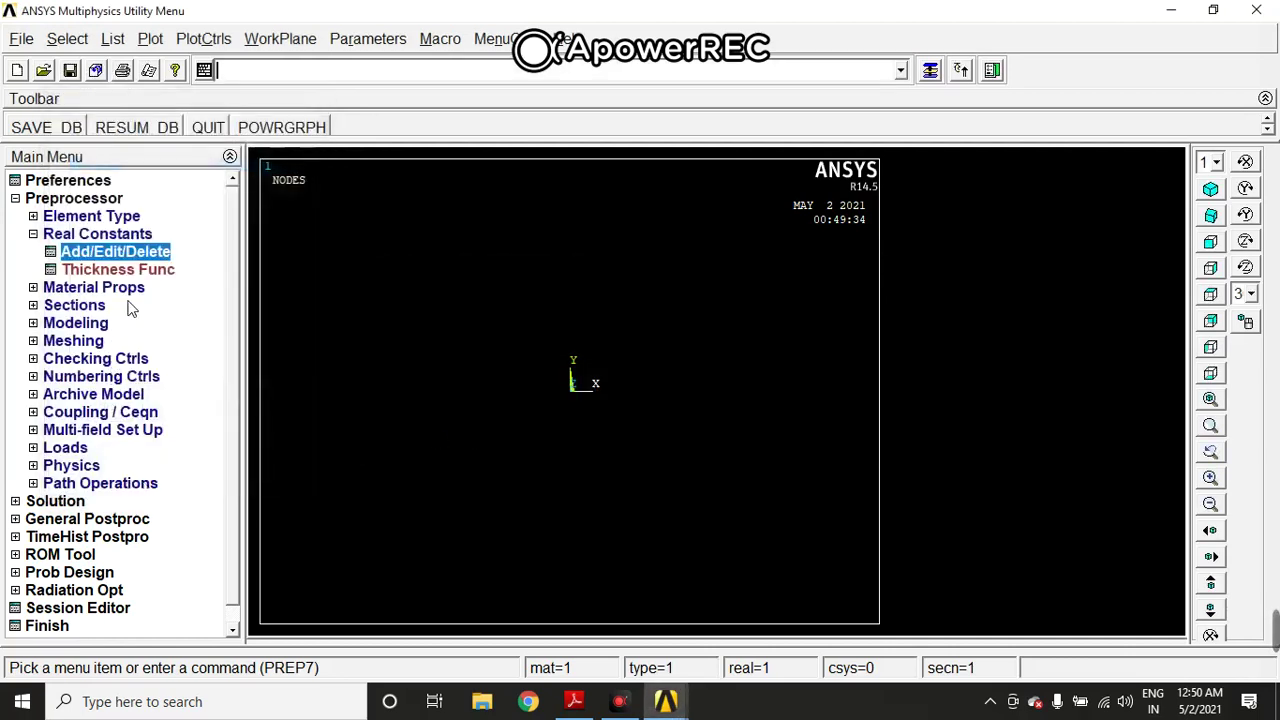
Step: Define material model 1 as structural linear elastic isotropic with EX 2e5 and PRXY 0.3
{"action": "left_click", "coordinate": [135, 289]}
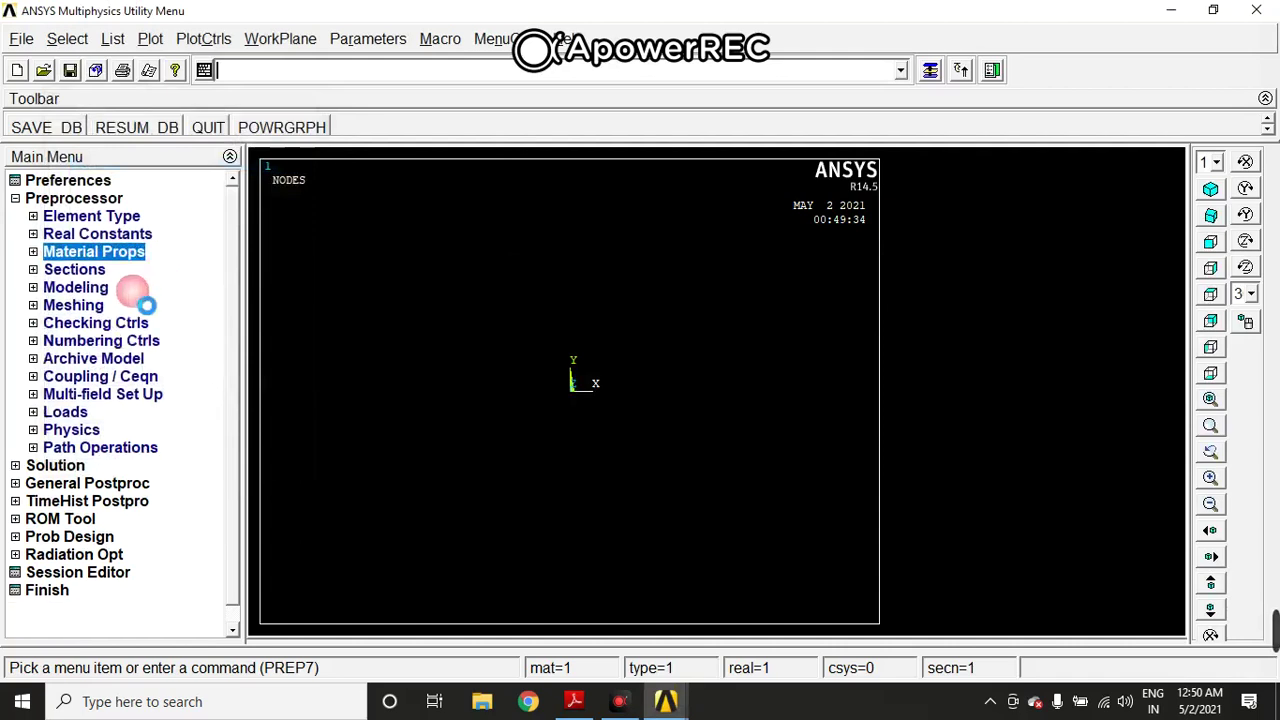
{"action": "left_click", "coordinate": [158, 326]}
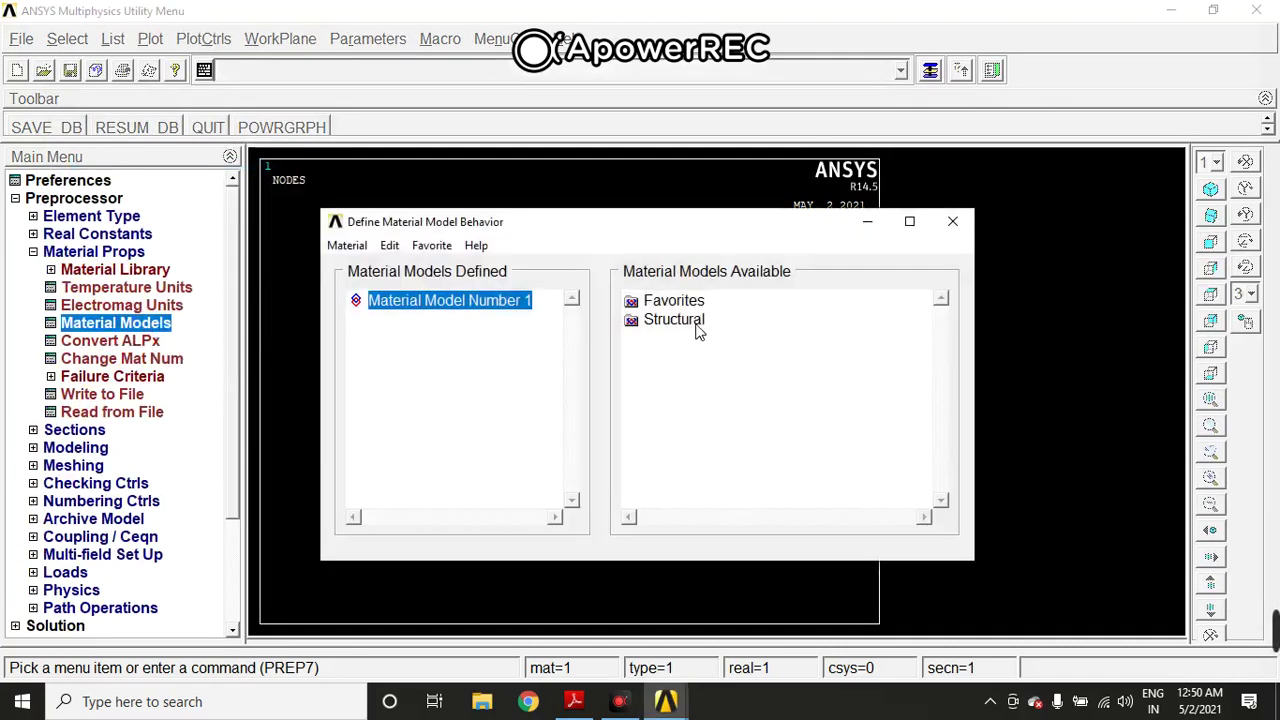
{"action": "double_click", "coordinate": [696, 325]}
{"action": "double_click", "coordinate": [700, 338]}
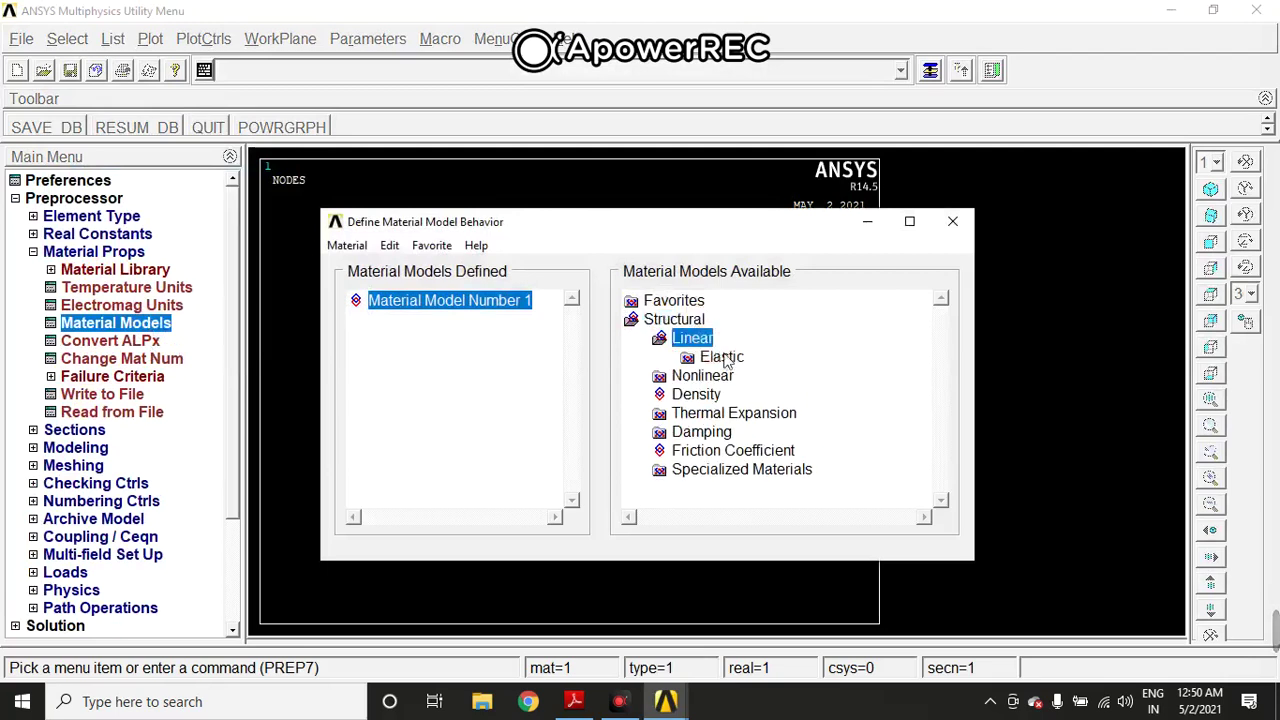
{"action": "double_click", "coordinate": [722, 357]}
{"action": "double_click", "coordinate": [745, 375]}
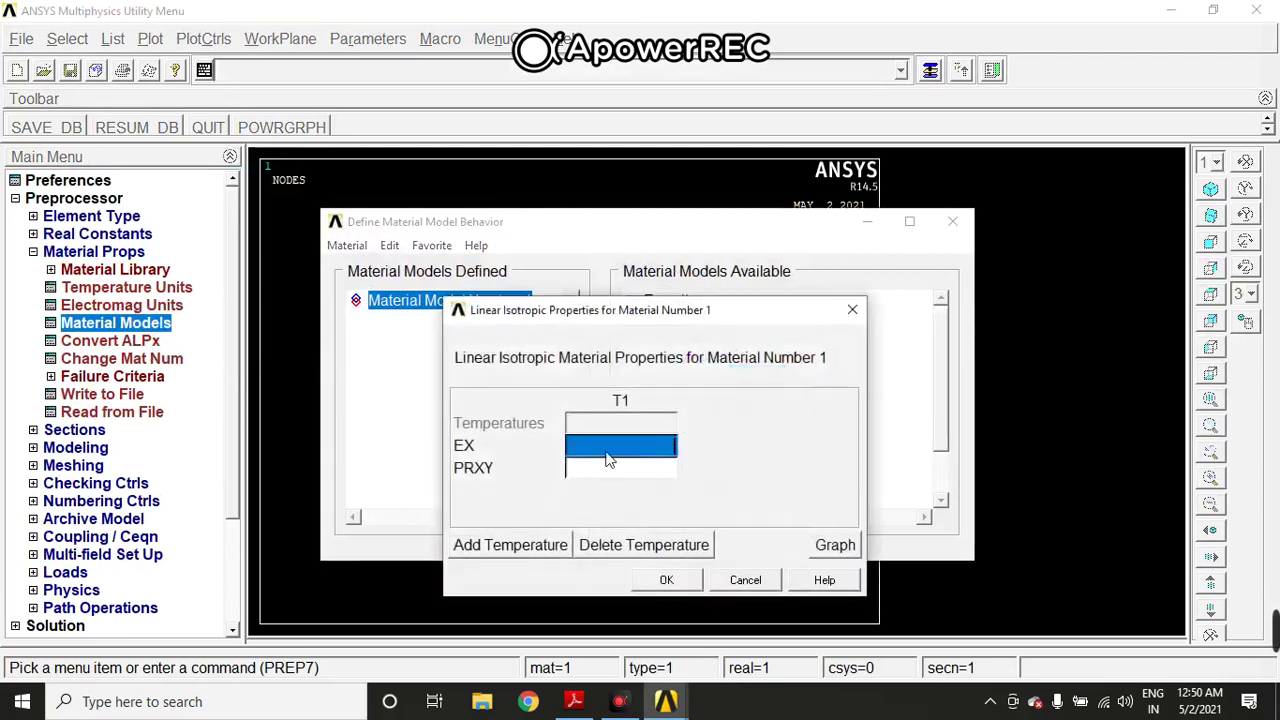
{"action": "type", "text": "2"}
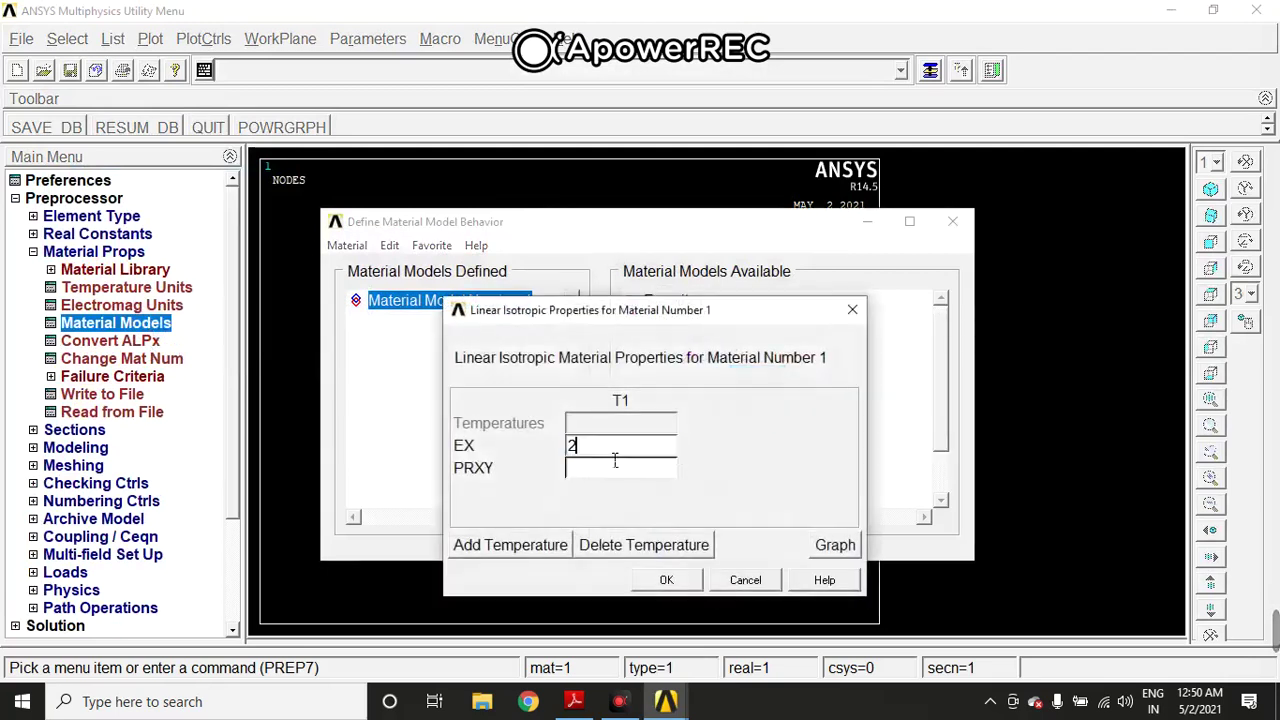
{"action": "type", "text": "e5"}
{"action": "left_click", "coordinate": [612, 473]}
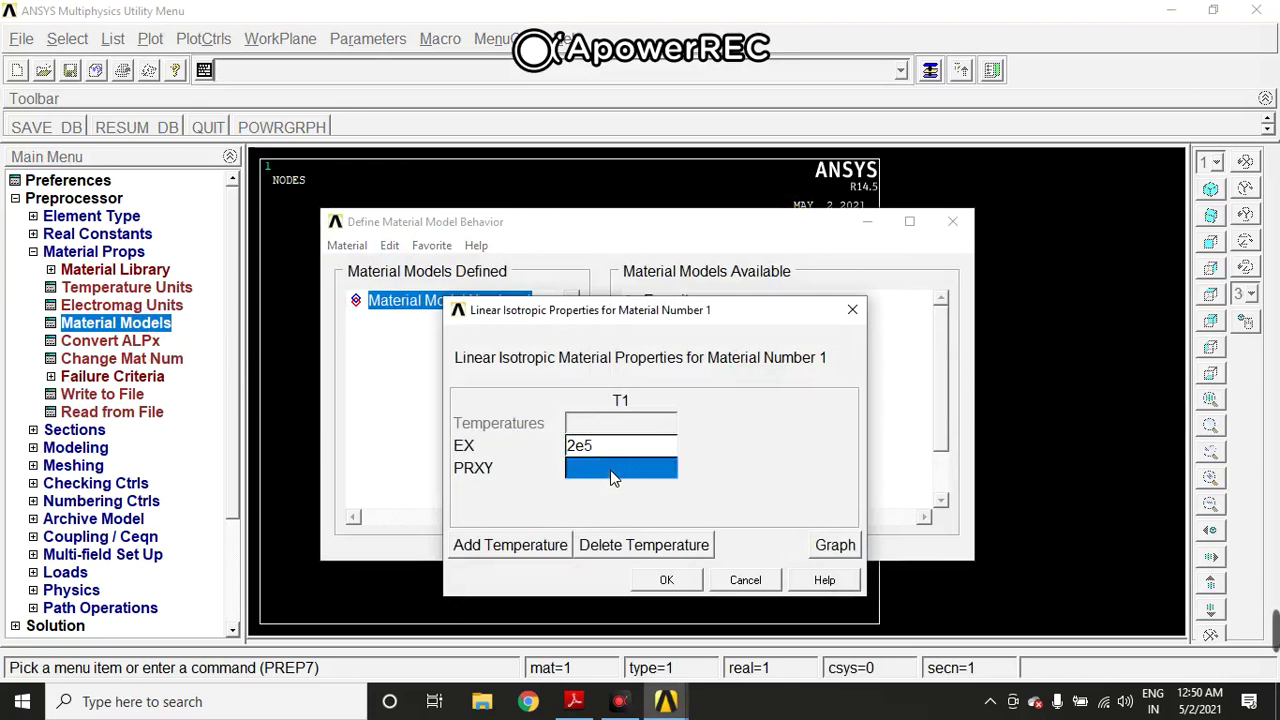
{"action": "type", "text": "0.3"}
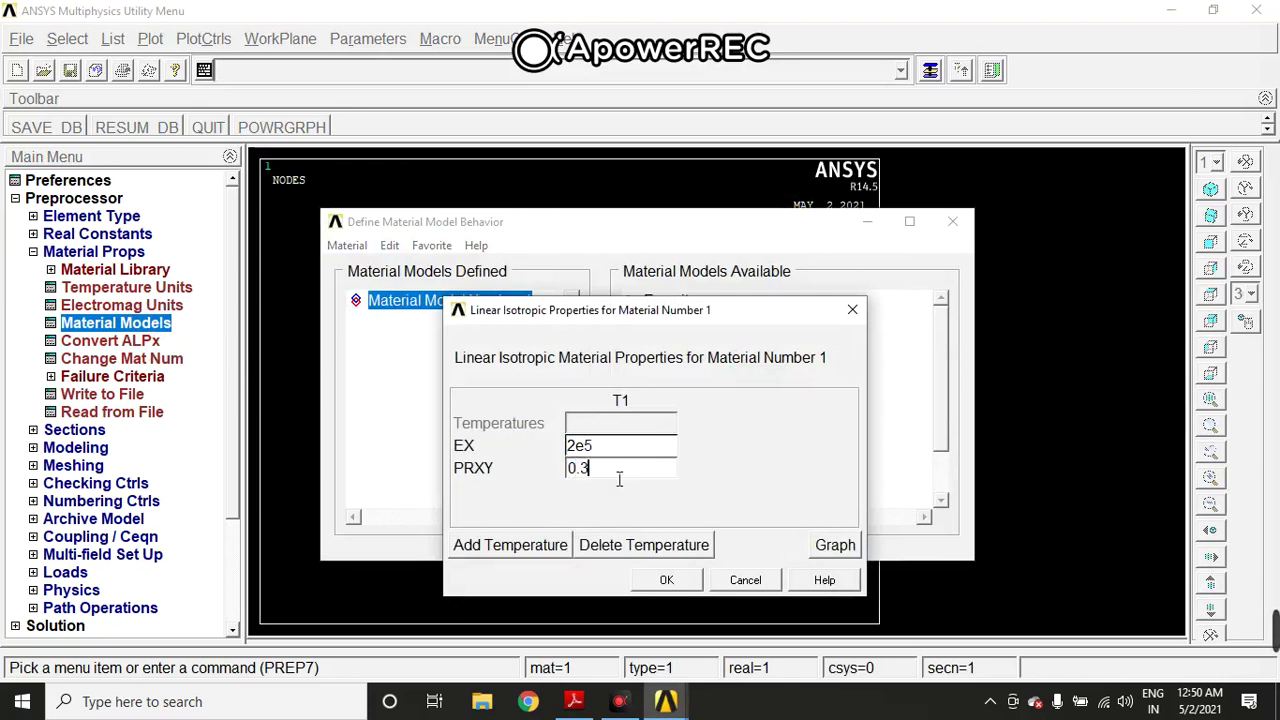
{"action": "left_click", "coordinate": [666, 580]}
{"action": "left_click", "coordinate": [954, 222]}
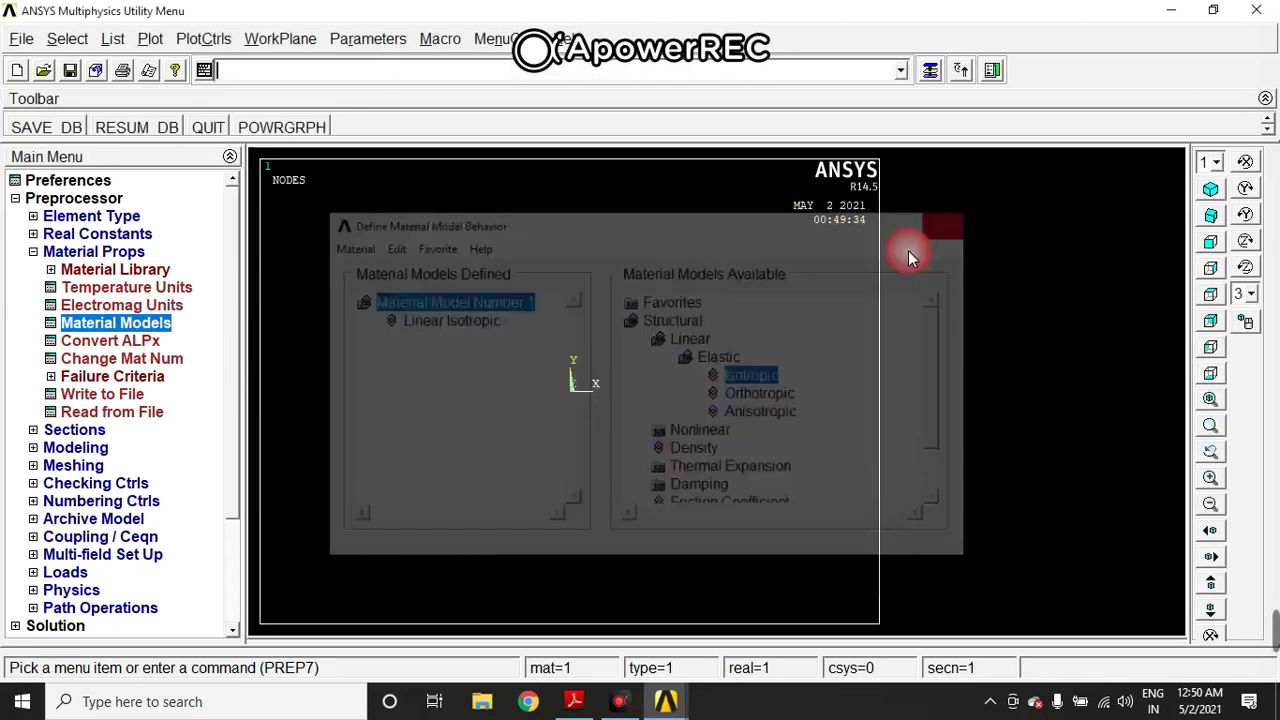
Step: Create keypoint 1 in the active coordinate system at X 0, Y -40
{"action": "left_click", "coordinate": [83, 452]}
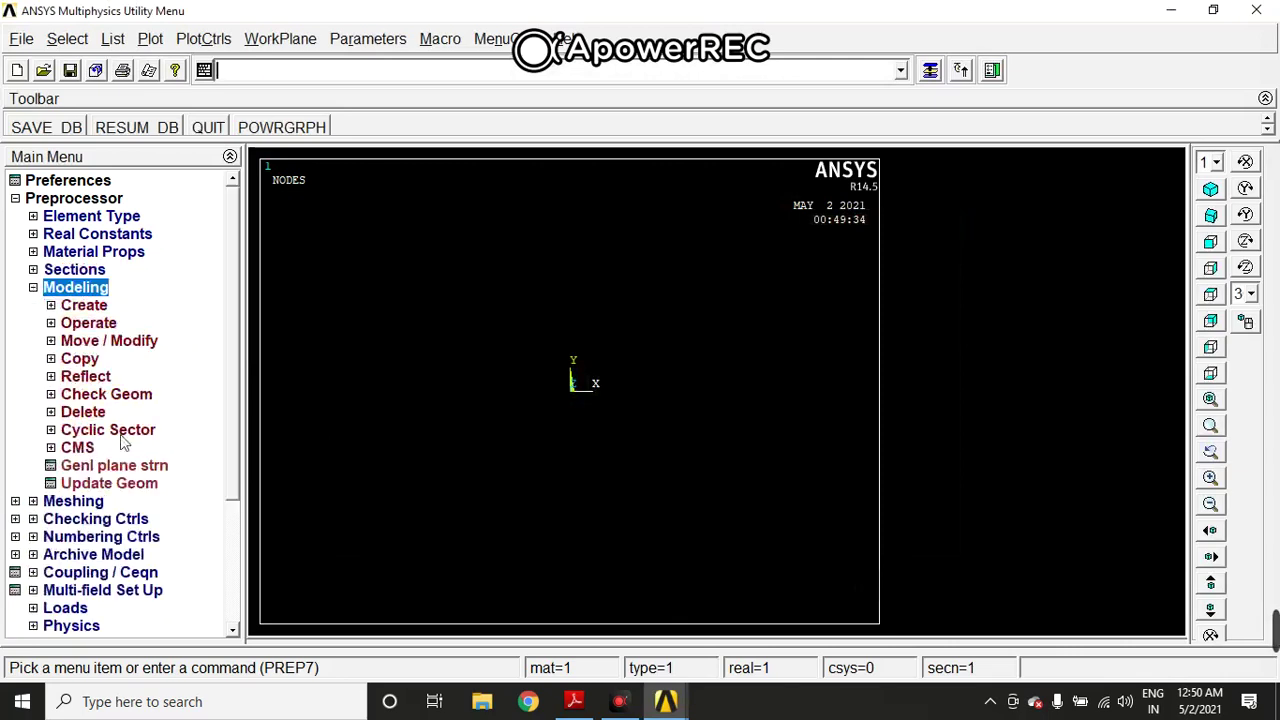
{"action": "left_click", "coordinate": [86, 306]}
{"action": "left_click", "coordinate": [114, 323]}
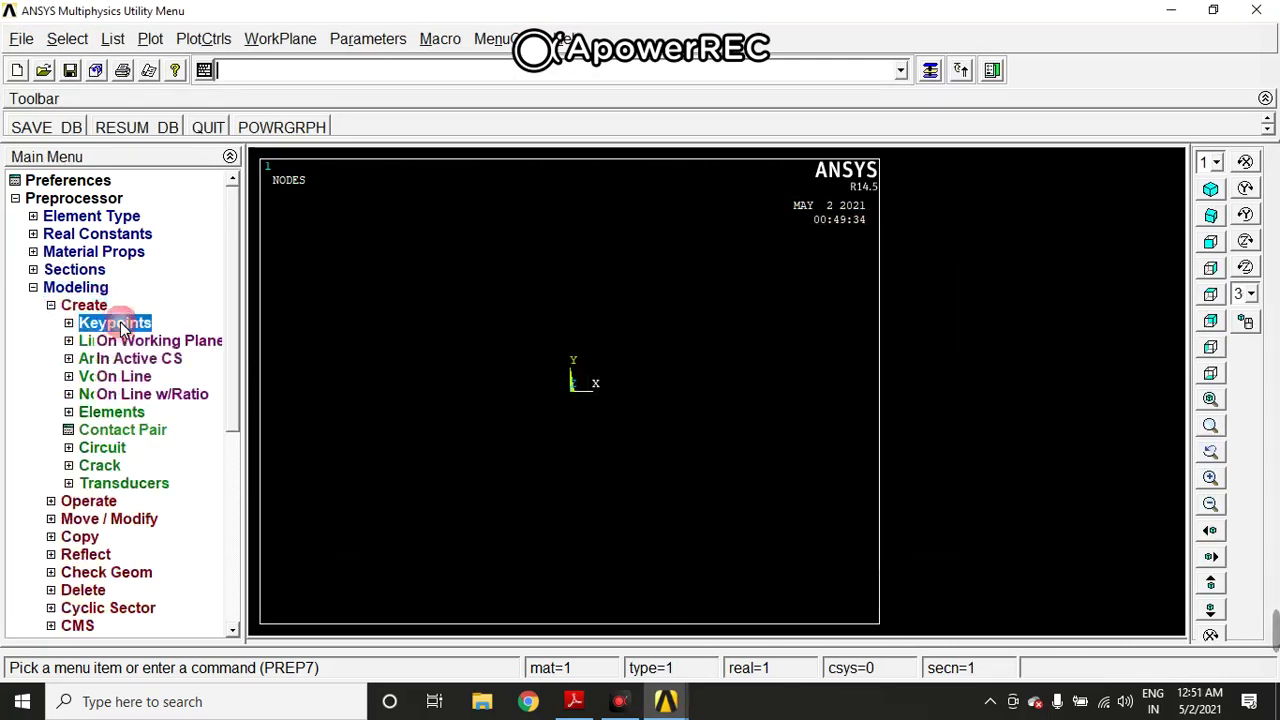
{"action": "left_click", "coordinate": [138, 358]}
{"action": "type", "text": "1"}
{"action": "left_click", "coordinate": [716, 360]}
{"action": "type", "text": "0"}
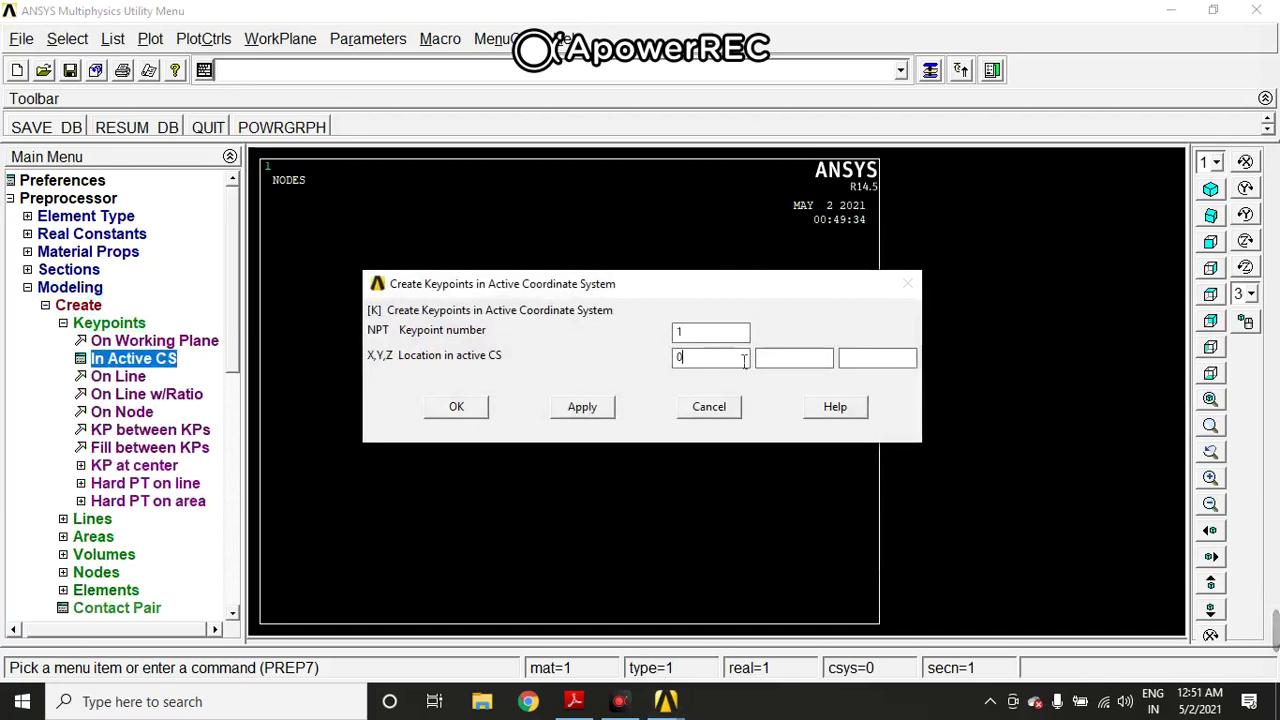
{"action": "left_click", "coordinate": [784, 362]}
{"action": "left_click", "coordinate": [584, 410]}
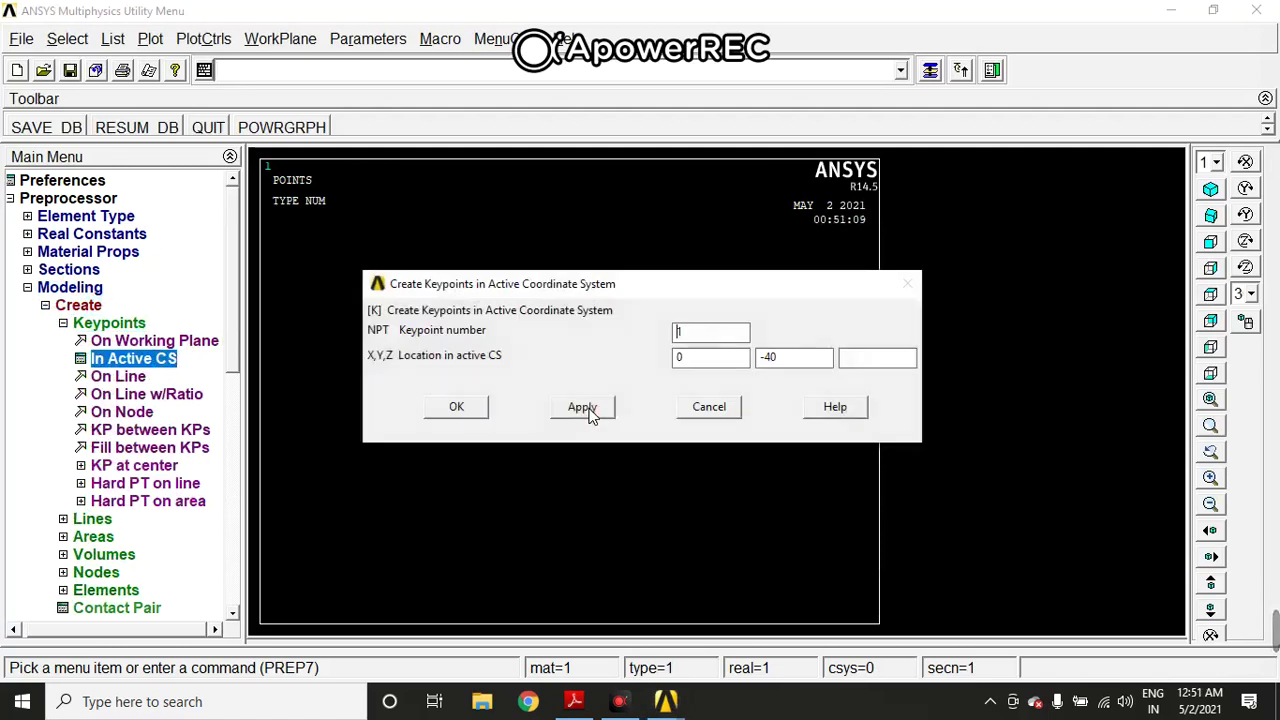
Step: Create keypoint 2 in the active coordinate system at X 55, Y 0
{"action": "double_click", "coordinate": [706, 340]}
{"action": "key", "text": "BackSpace"}
{"action": "left_click", "coordinate": [712, 366]}
{"action": "type", "text": "55"}
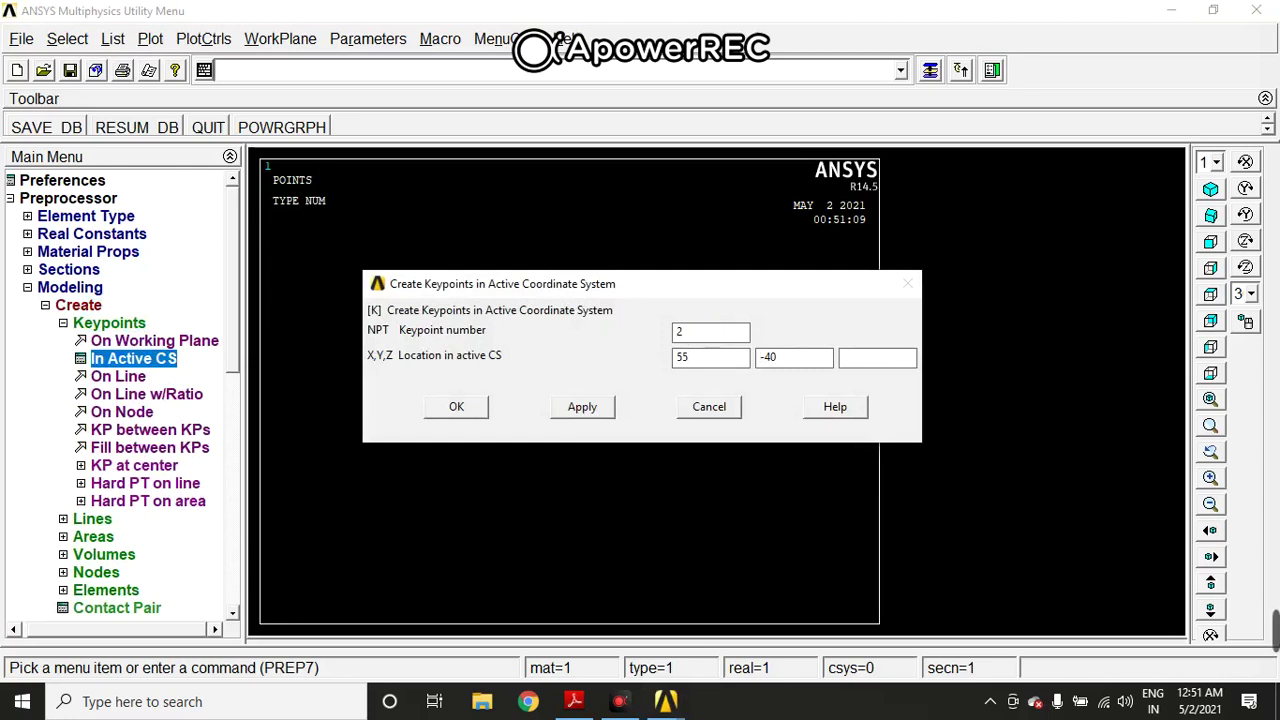
{"action": "left_click", "coordinate": [596, 411]}
Step: Create keypoint 3 at X 0, Y 25 and finish keypoint creation
{"action": "left_click", "coordinate": [726, 333]}
{"action": "key", "text": "BackSpace"}
{"action": "type", "text": "3"}
{"action": "left_click", "coordinate": [732, 358]}
{"action": "key", "text": "BackSpace"}
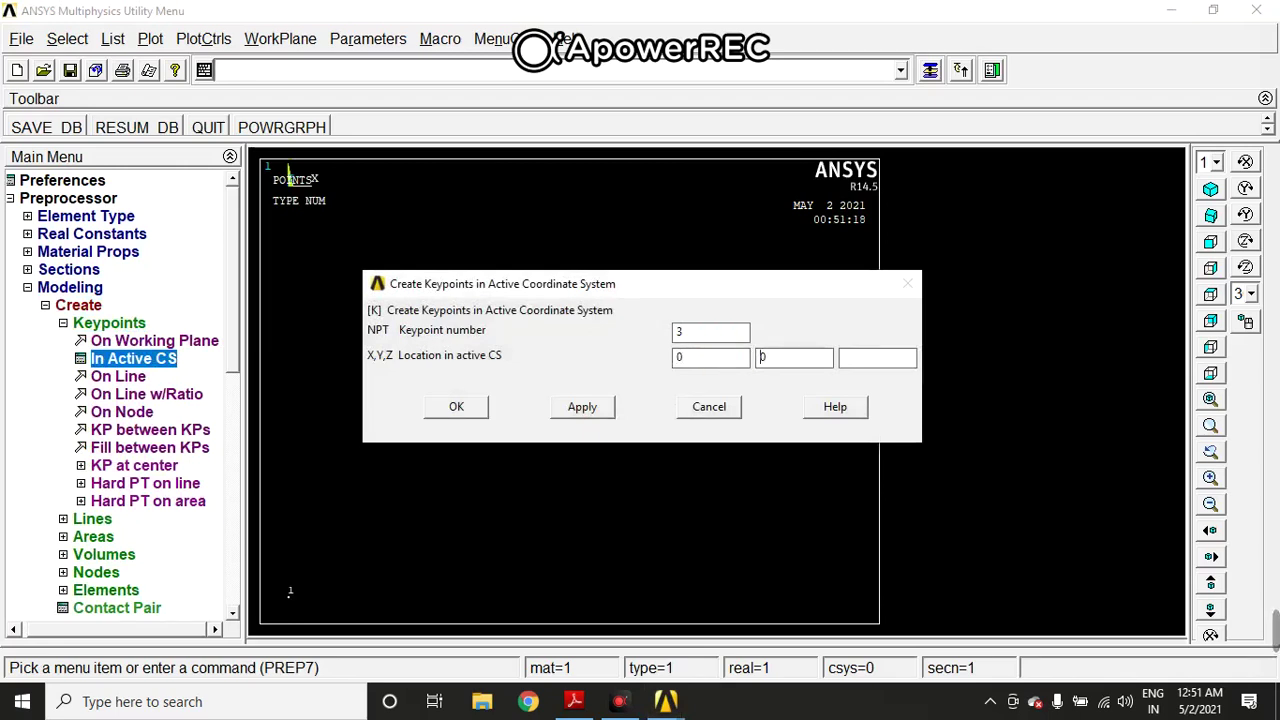
{"action": "type", "text": "25"}
{"action": "left_click", "coordinate": [474, 410]}
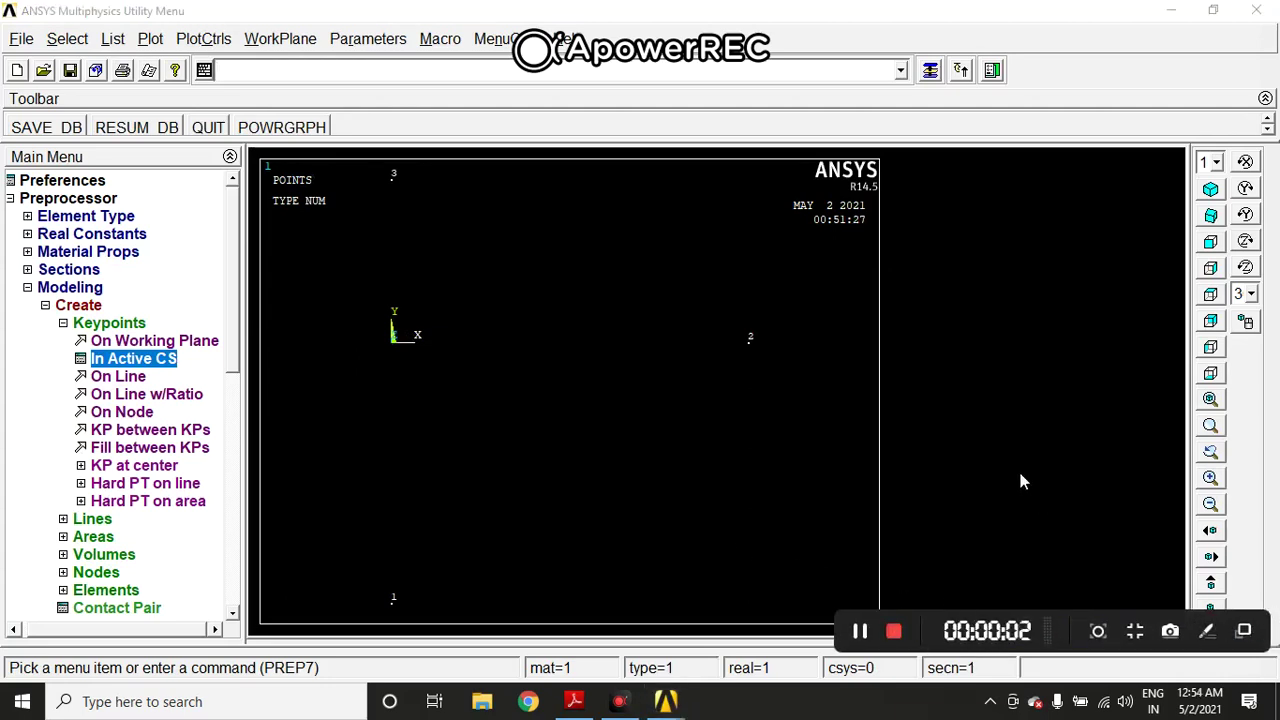
Step: Create an arbitrary triangular area through keypoints 1, 2 and 3
{"action": "left_click", "coordinate": [63, 323]}
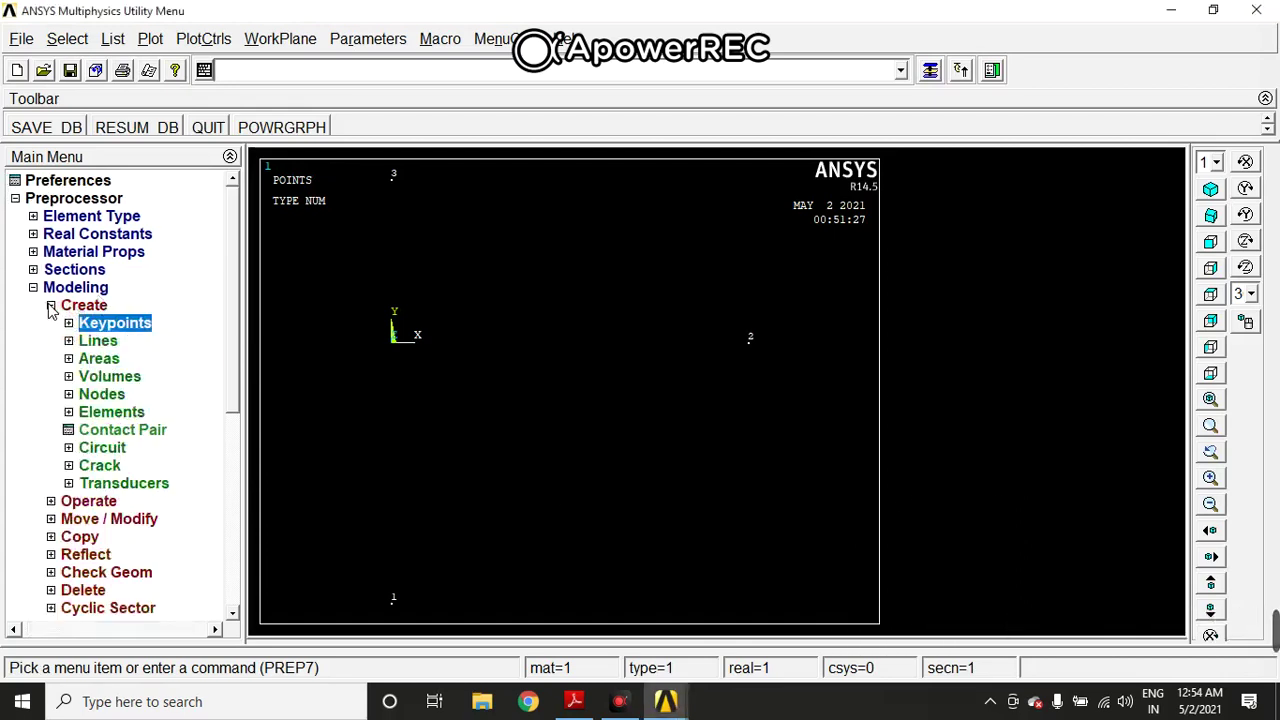
{"action": "left_click", "coordinate": [108, 360]}
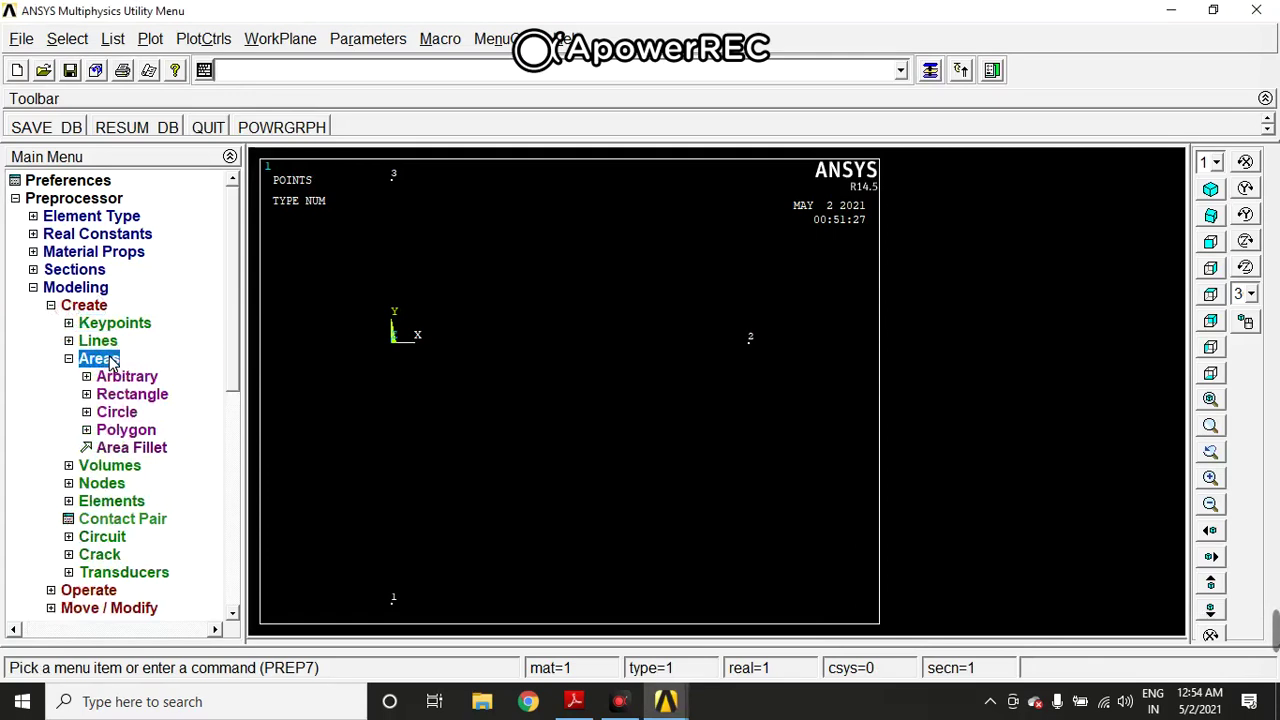
{"action": "left_click", "coordinate": [128, 377]}
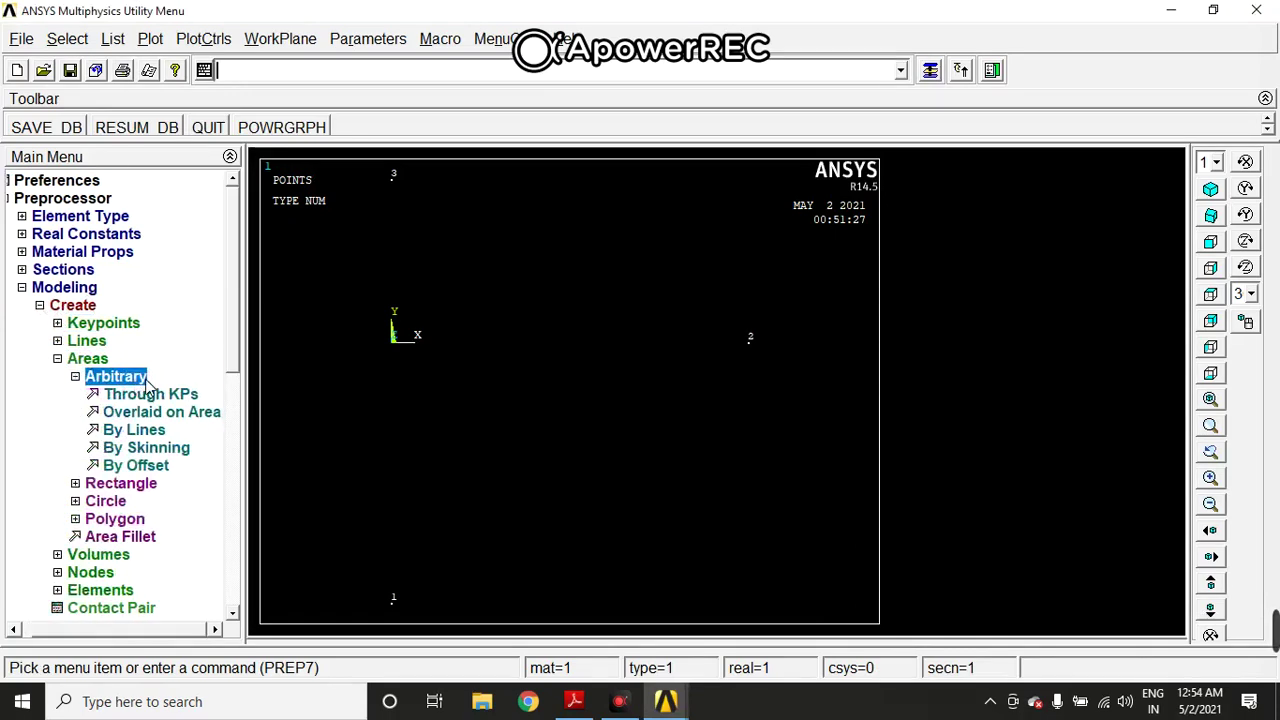
{"action": "left_click", "coordinate": [150, 395]}
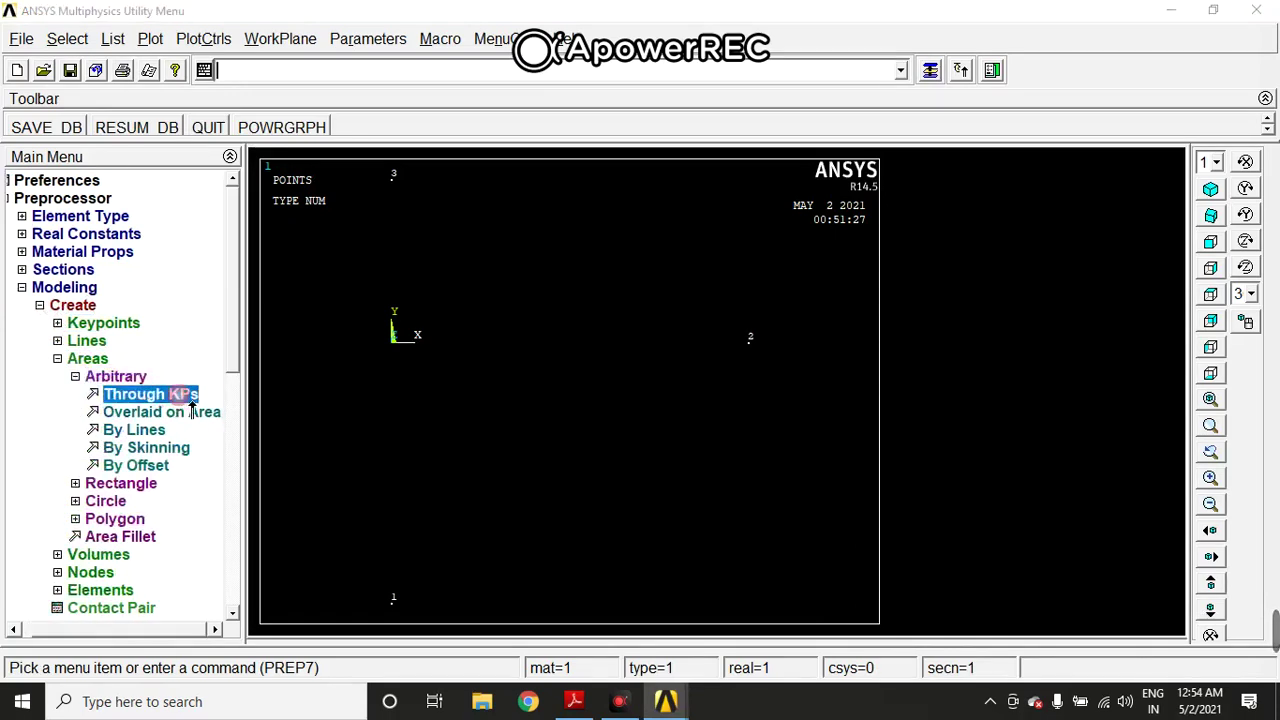
{"action": "left_click", "coordinate": [417, 601]}
{"action": "left_click", "coordinate": [757, 322]}
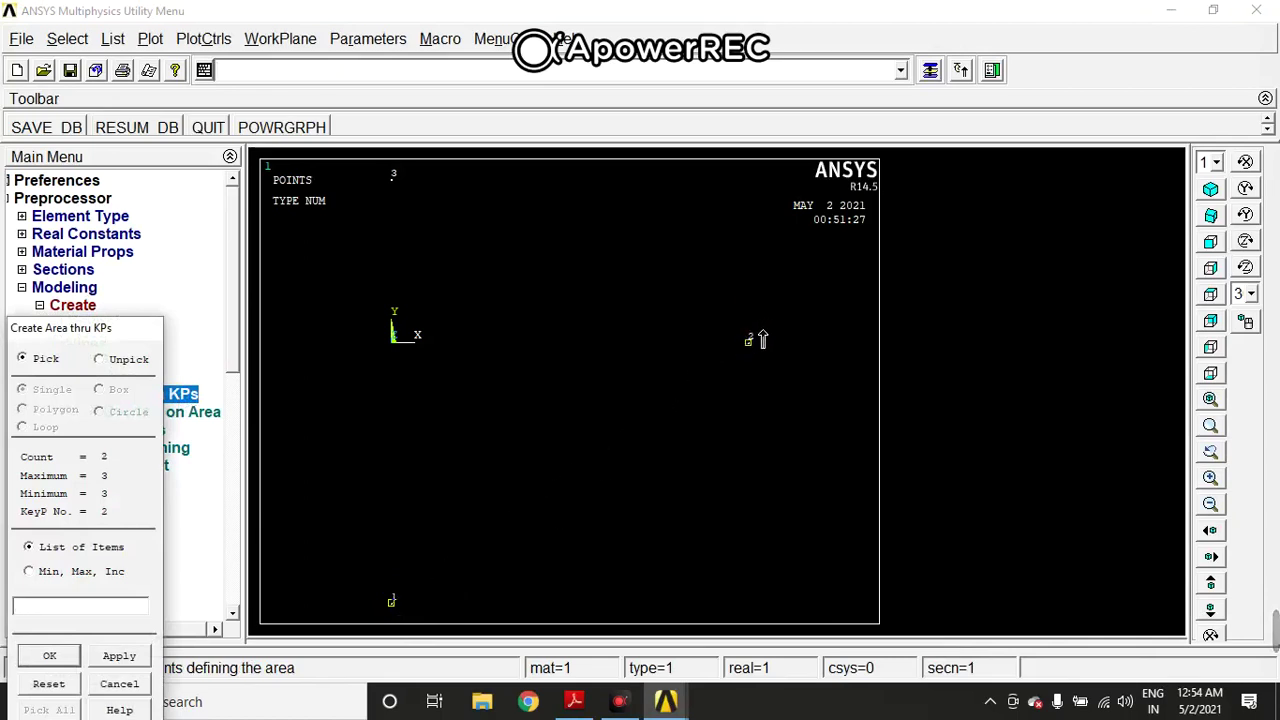
{"action": "left_click", "coordinate": [408, 184]}
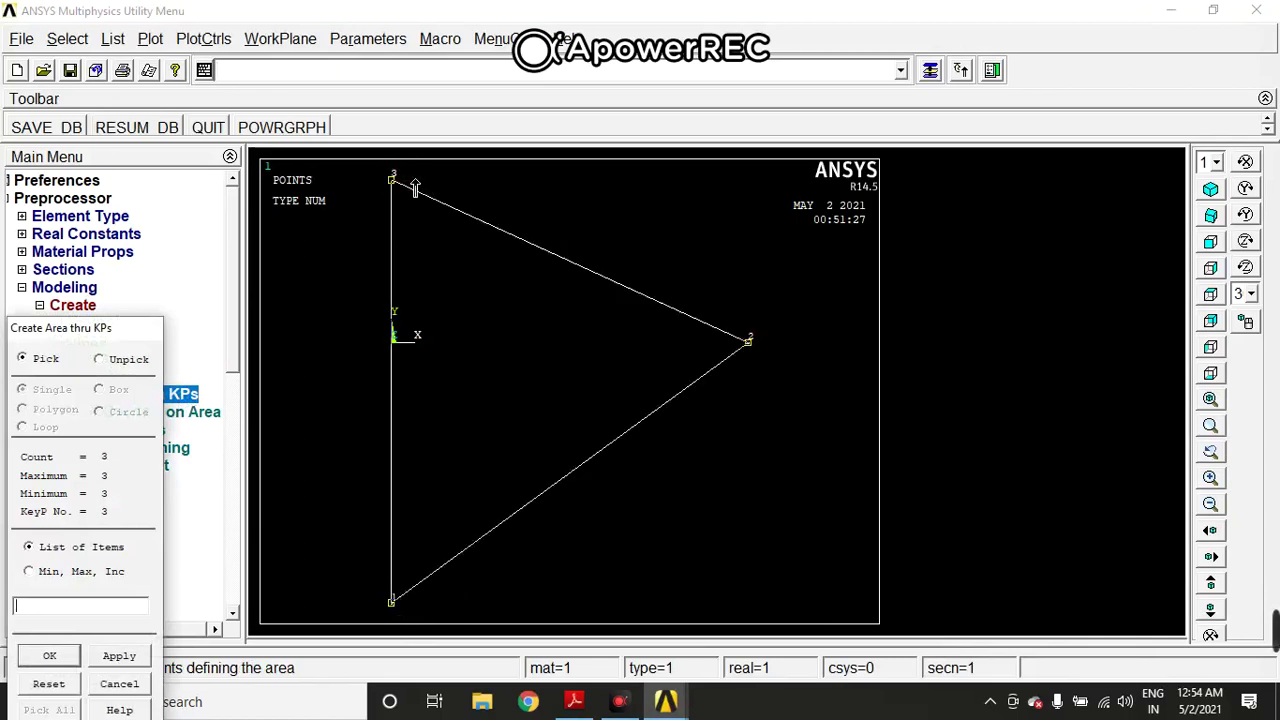
{"action": "left_click", "coordinate": [122, 658]}
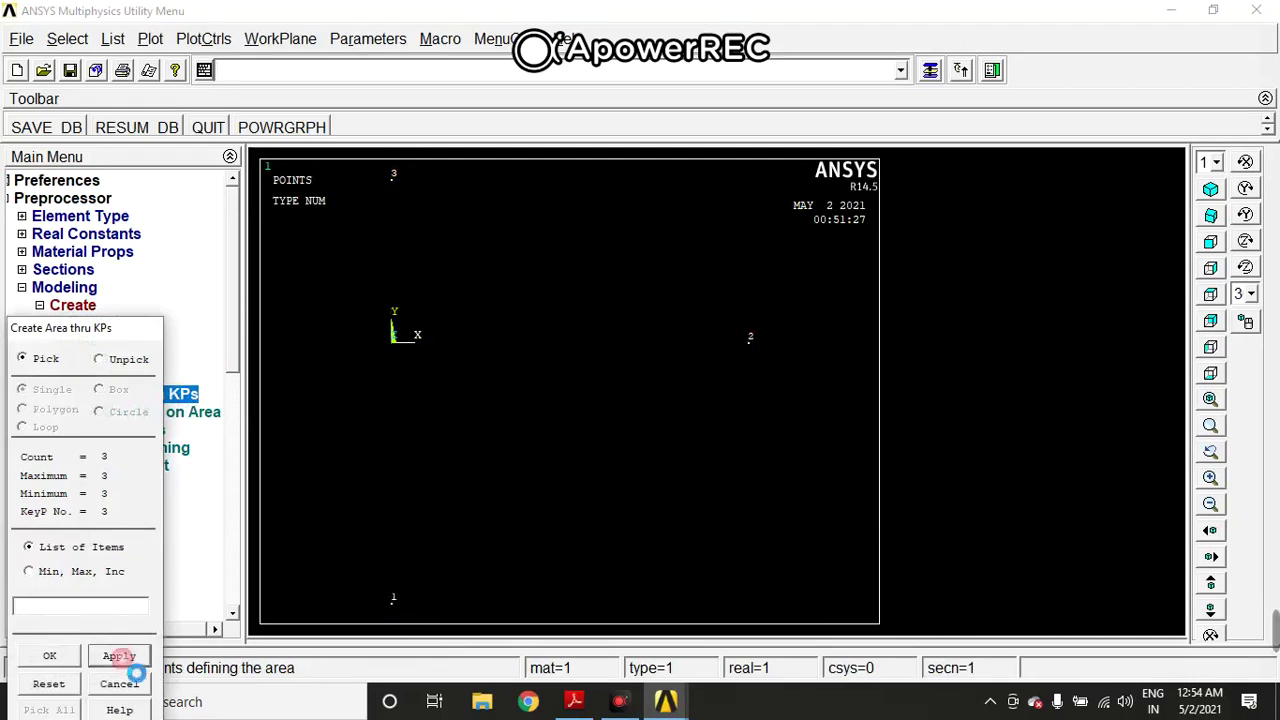
{"action": "left_click", "coordinate": [78, 658]}
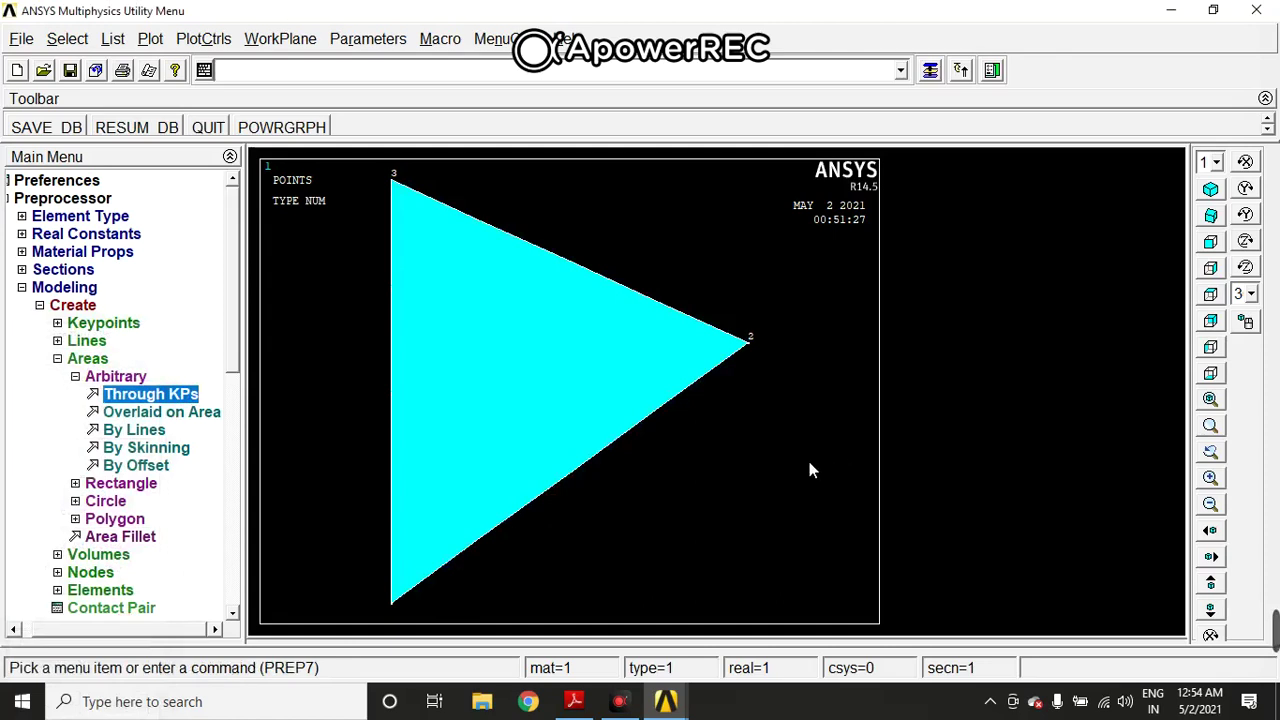
Step: Set the global element size control to 1 element division with the edge length left at 0
{"action": "double_click", "coordinate": [68, 358]}
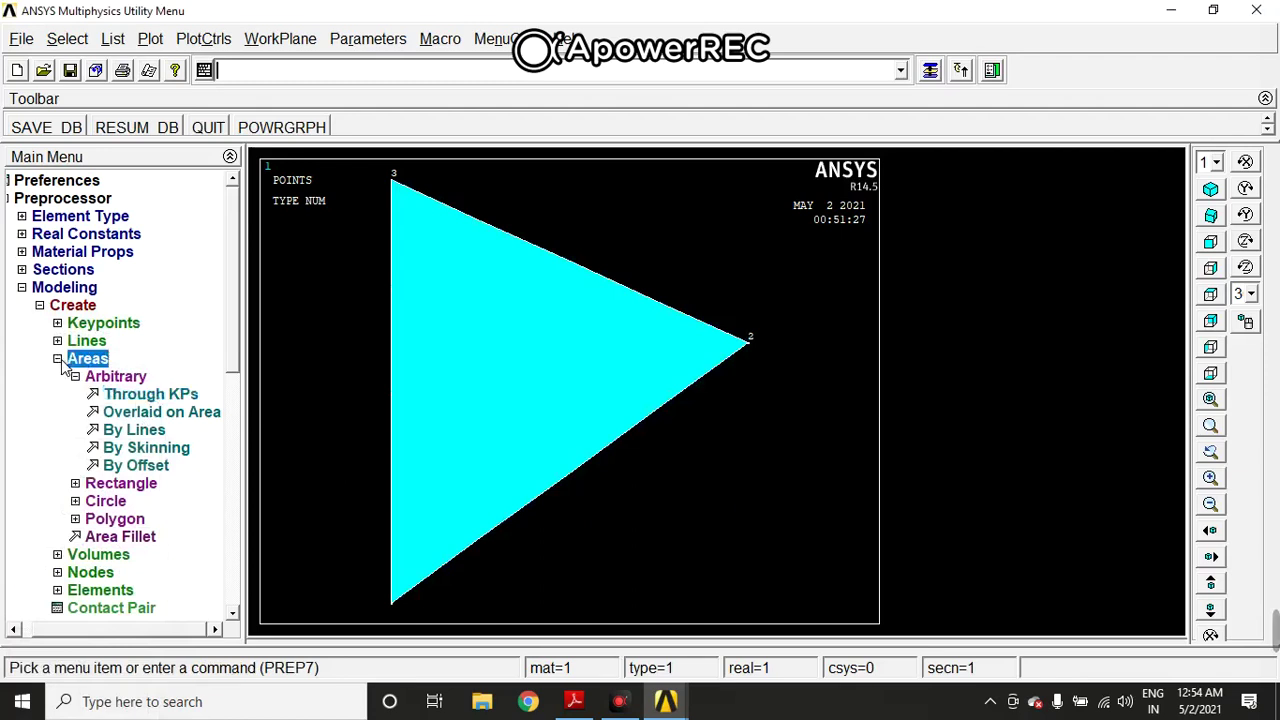
{"action": "left_click", "coordinate": [51, 305]}
{"action": "left_click", "coordinate": [33, 287]}
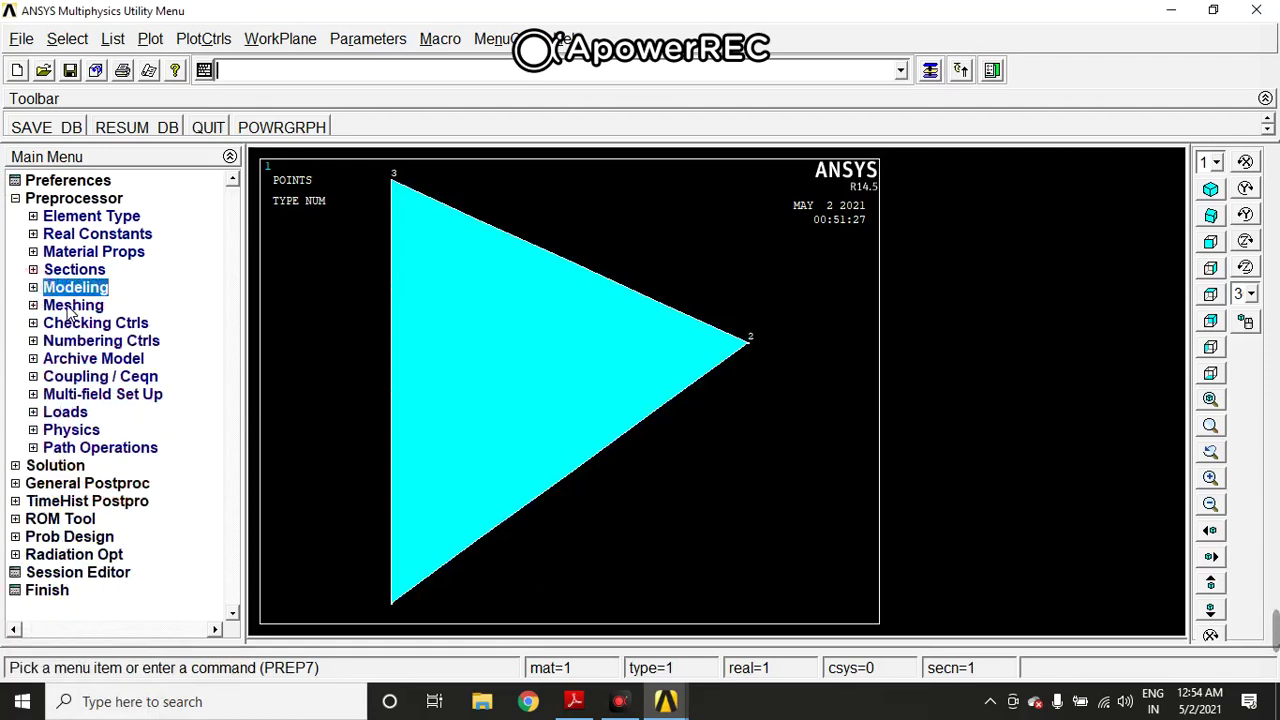
{"action": "left_click", "coordinate": [68, 308]}
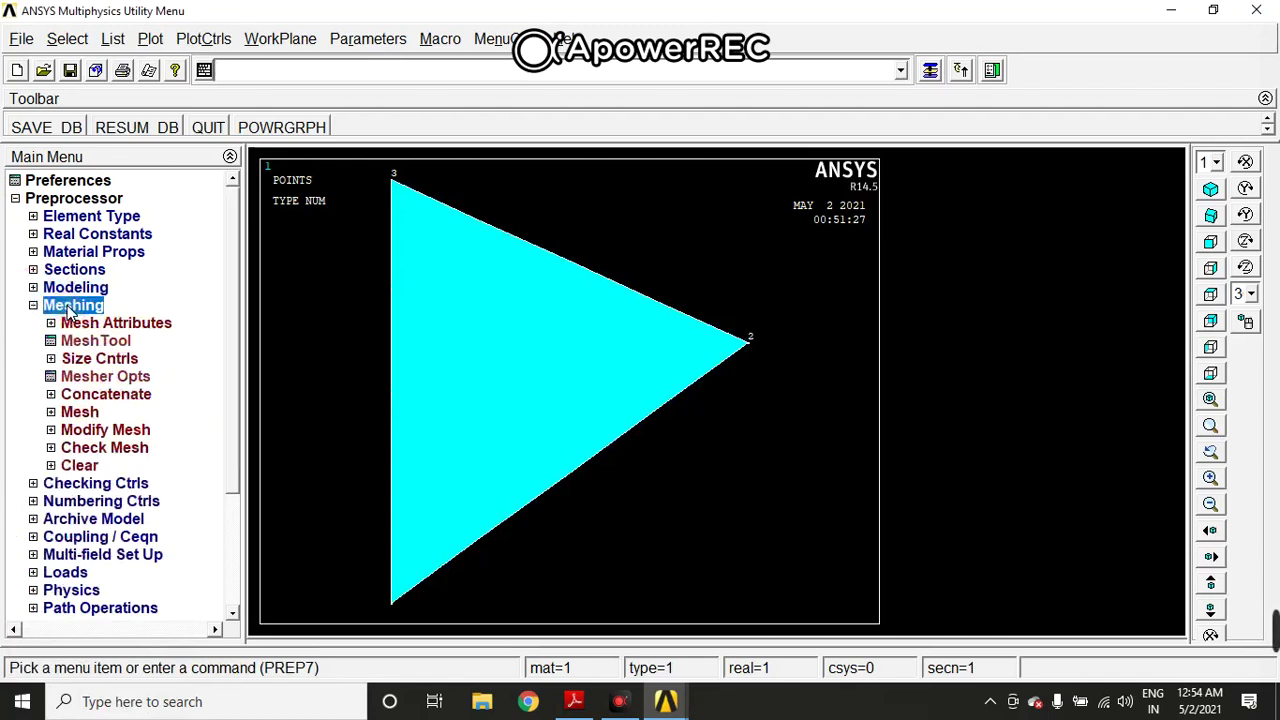
{"action": "left_click", "coordinate": [95, 341]}
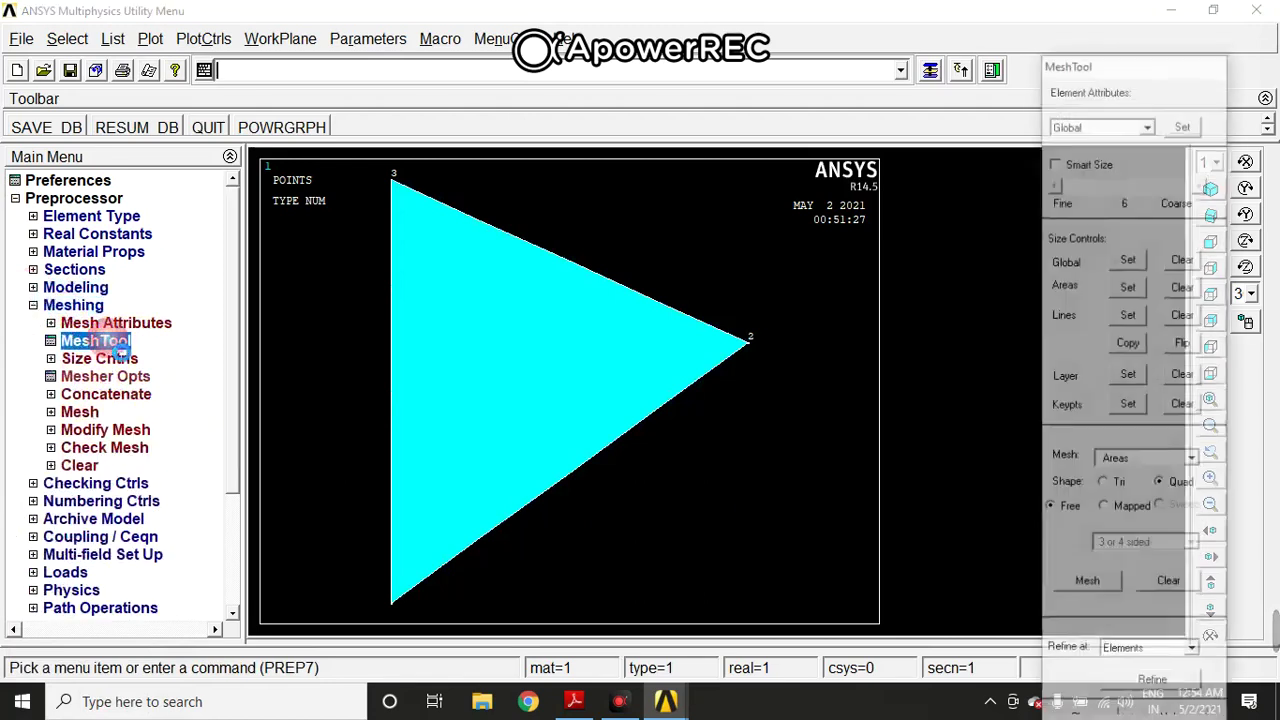
{"action": "left_click_drag", "start_coordinate": [1140, 68], "coordinate": [1140, 18]}
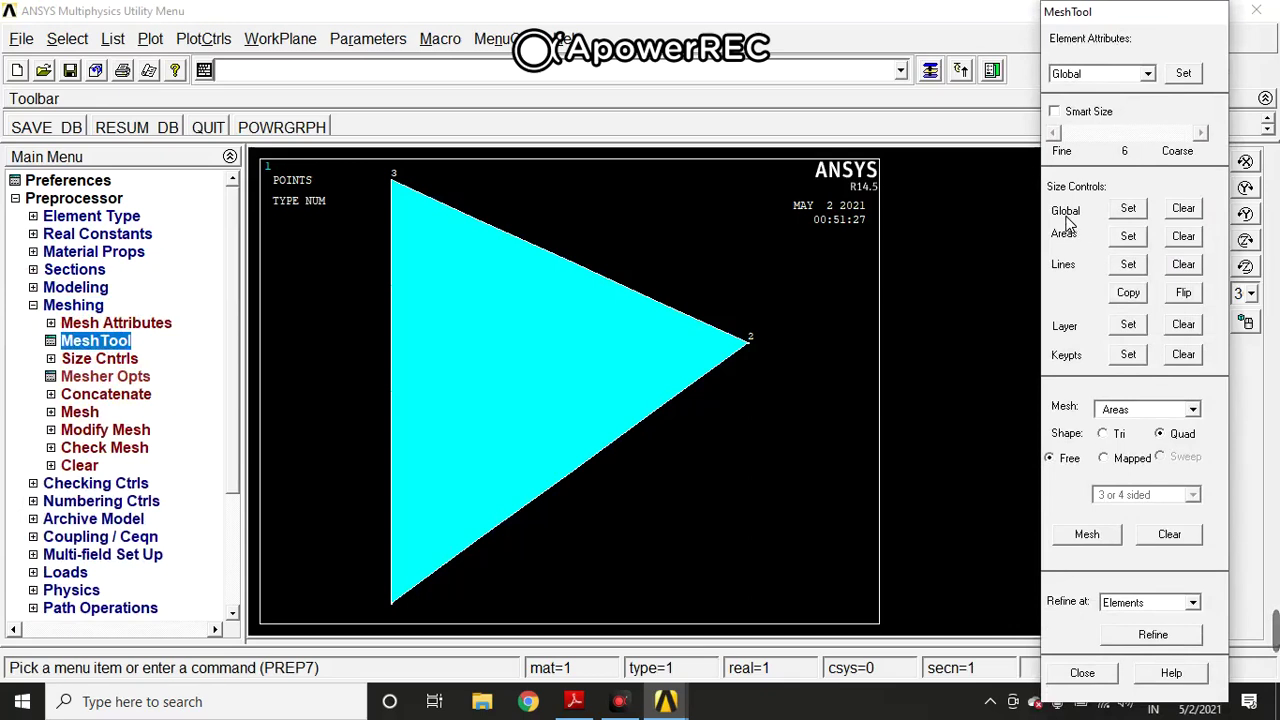
{"action": "left_click", "coordinate": [1128, 210]}
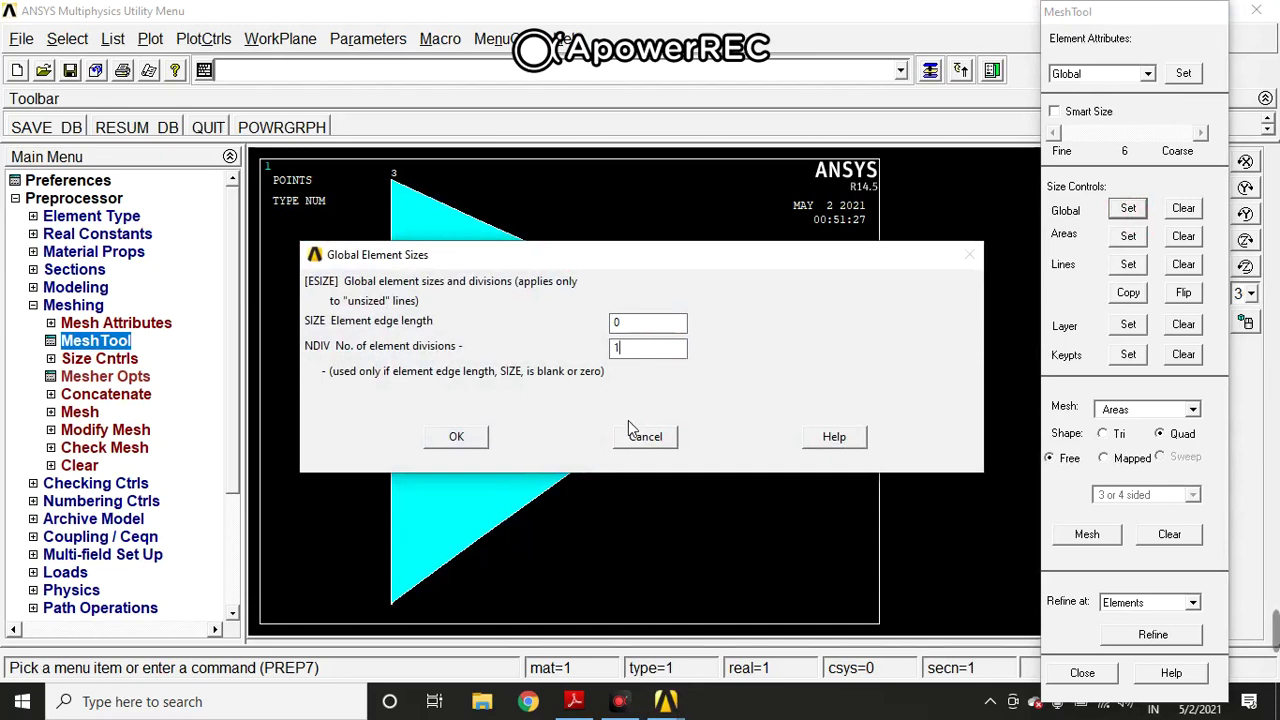
{"action": "left_click", "coordinate": [474, 448]}
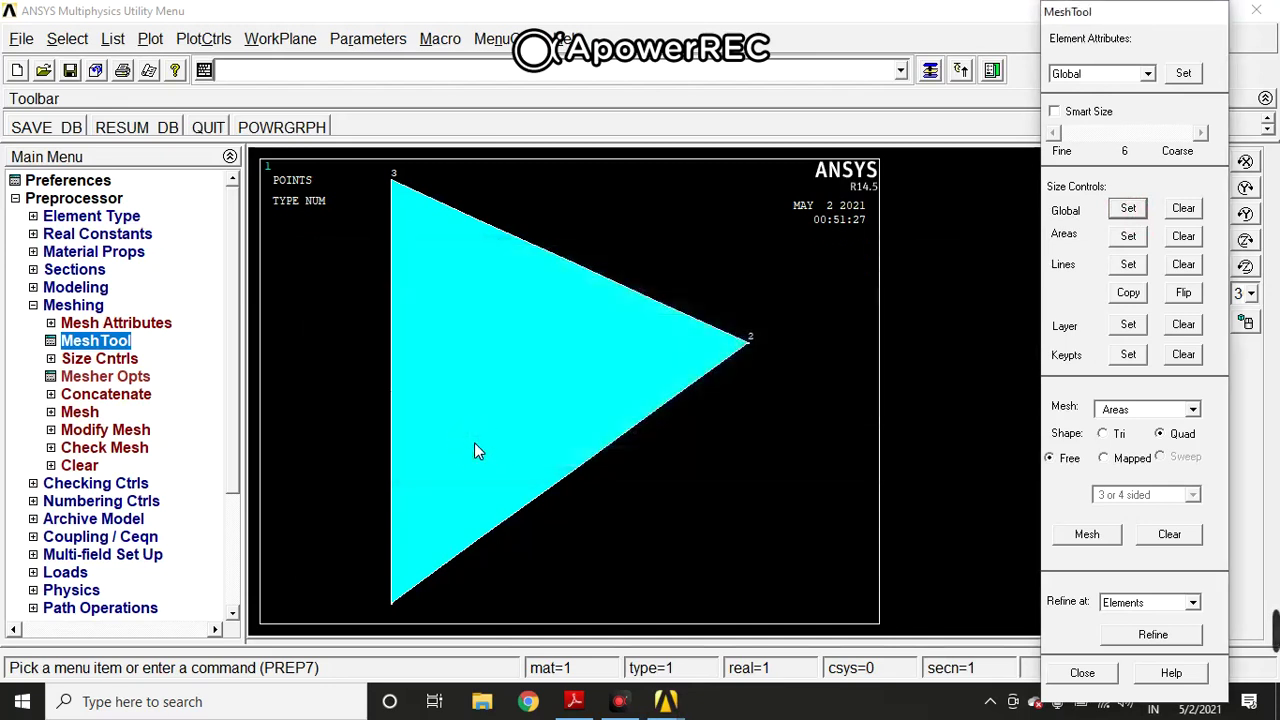
Step: Free-mesh the triangular area with Tri-shaped elements and dismiss the resulting warning
{"action": "left_click", "coordinate": [1105, 438]}
{"action": "left_click", "coordinate": [1085, 537]}
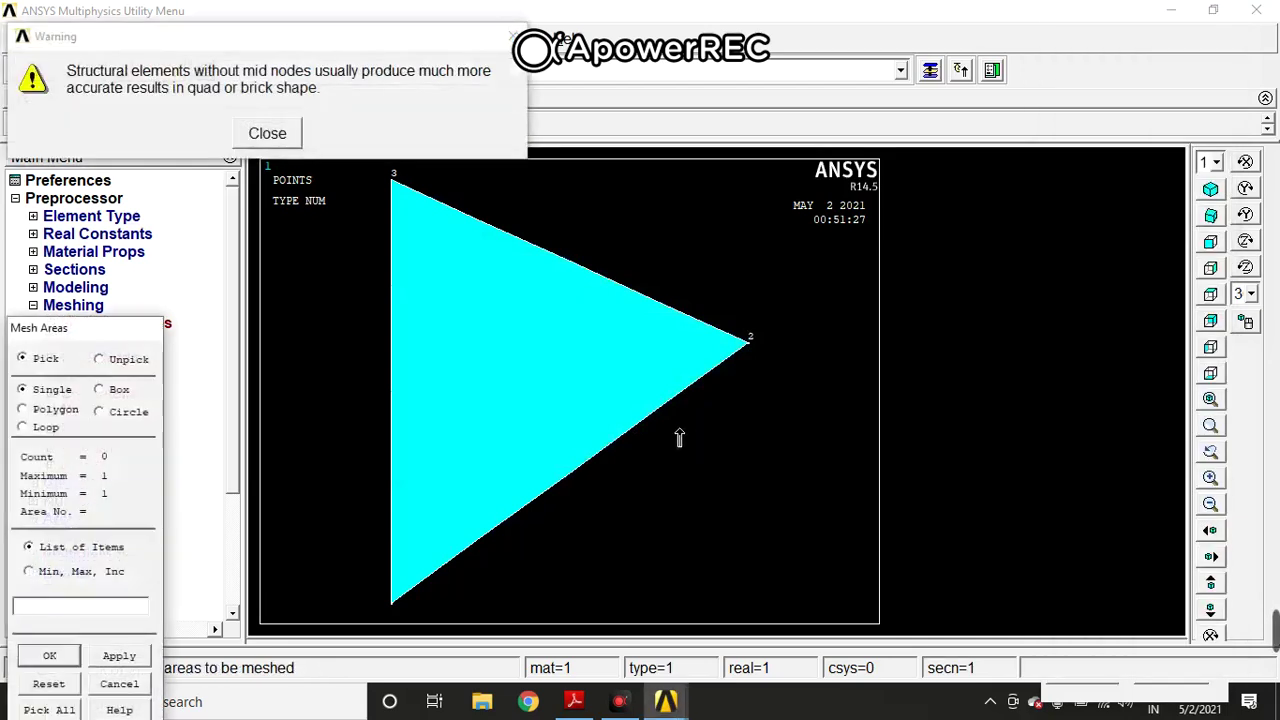
{"action": "left_click", "coordinate": [536, 397]}
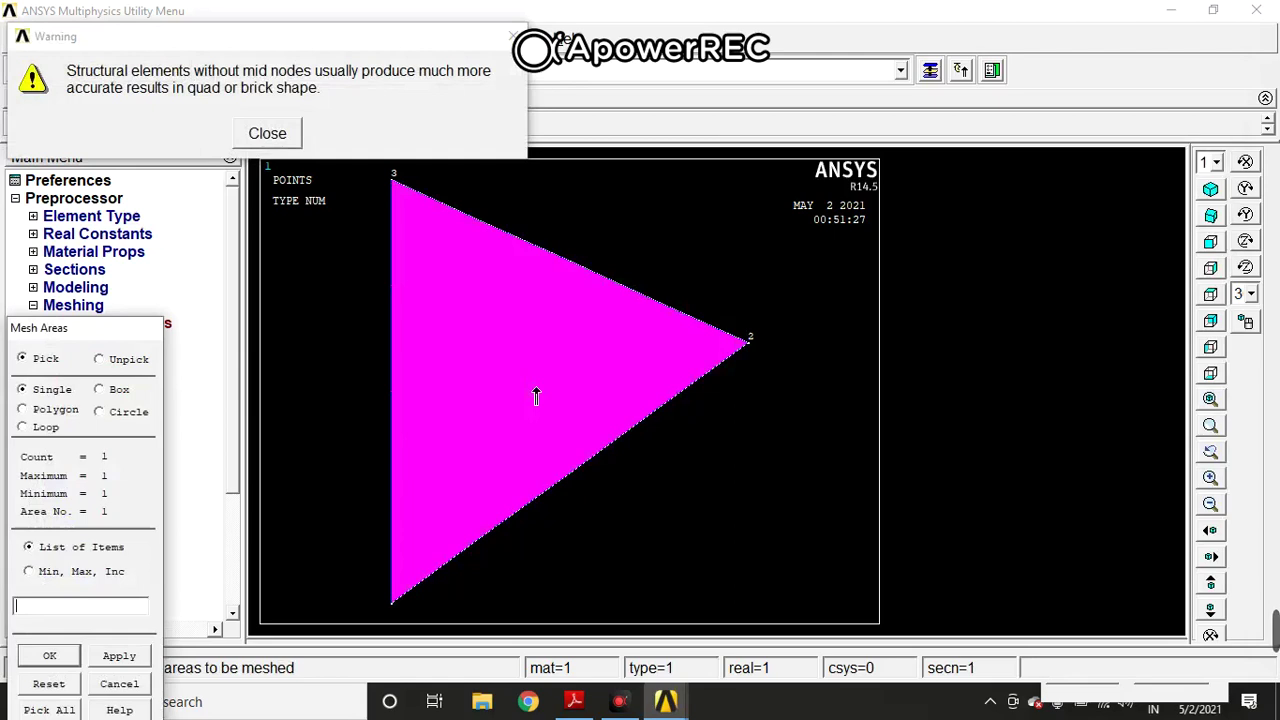
{"action": "left_click", "coordinate": [49, 655]}
{"action": "left_click", "coordinate": [284, 131]}
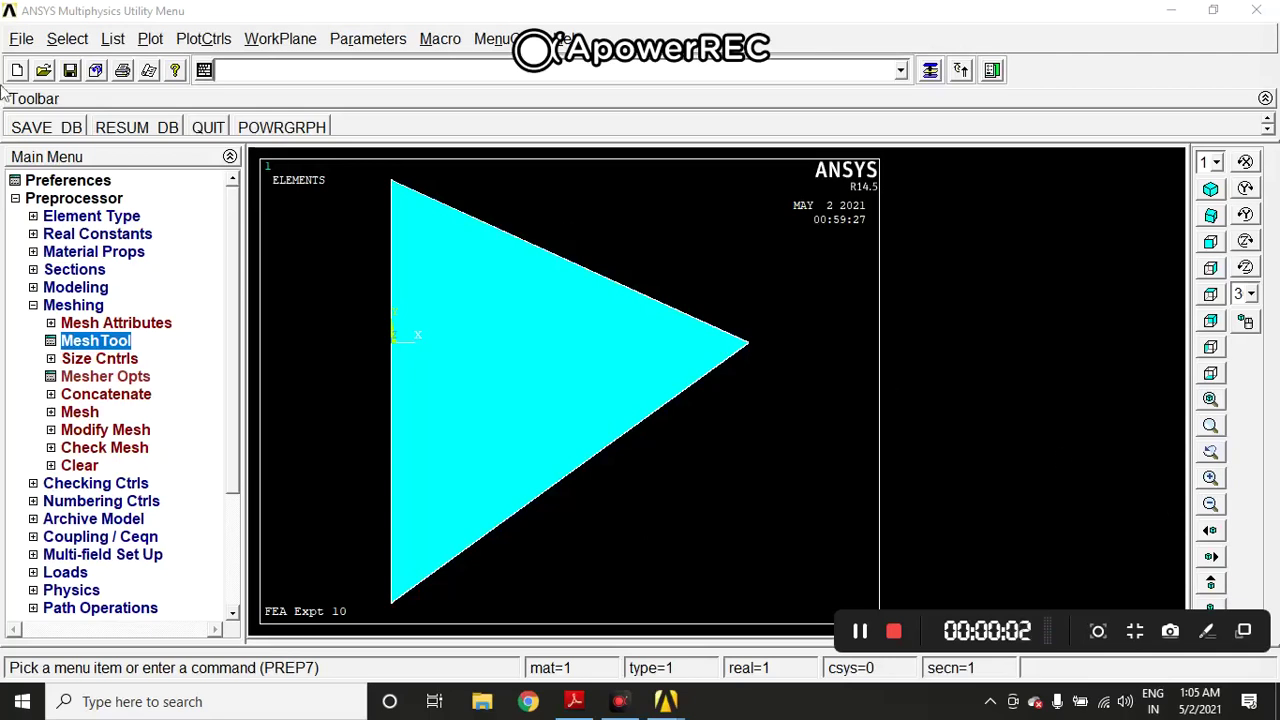
Step: Save the database as EXPT 10 FEA.db in the Desktop folder and check the saved file on the desktop
{"action": "left_click", "coordinate": [21, 40]}
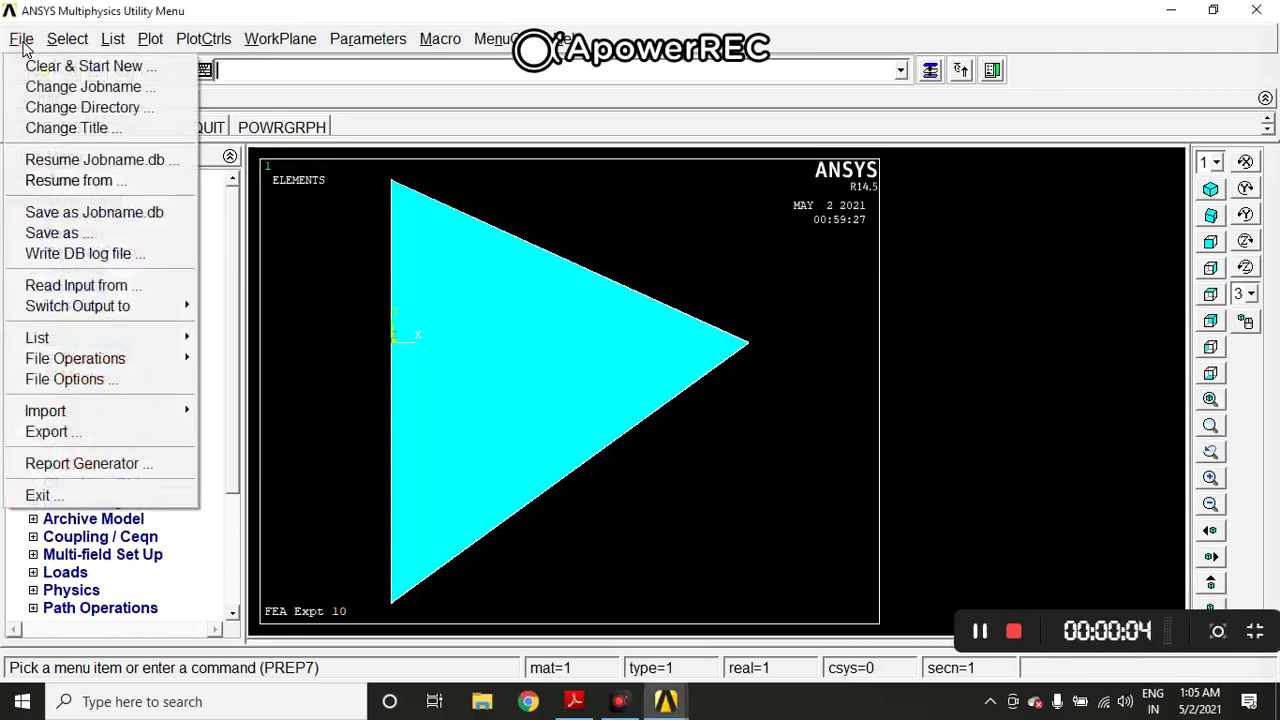
{"action": "left_click", "coordinate": [59, 232]}
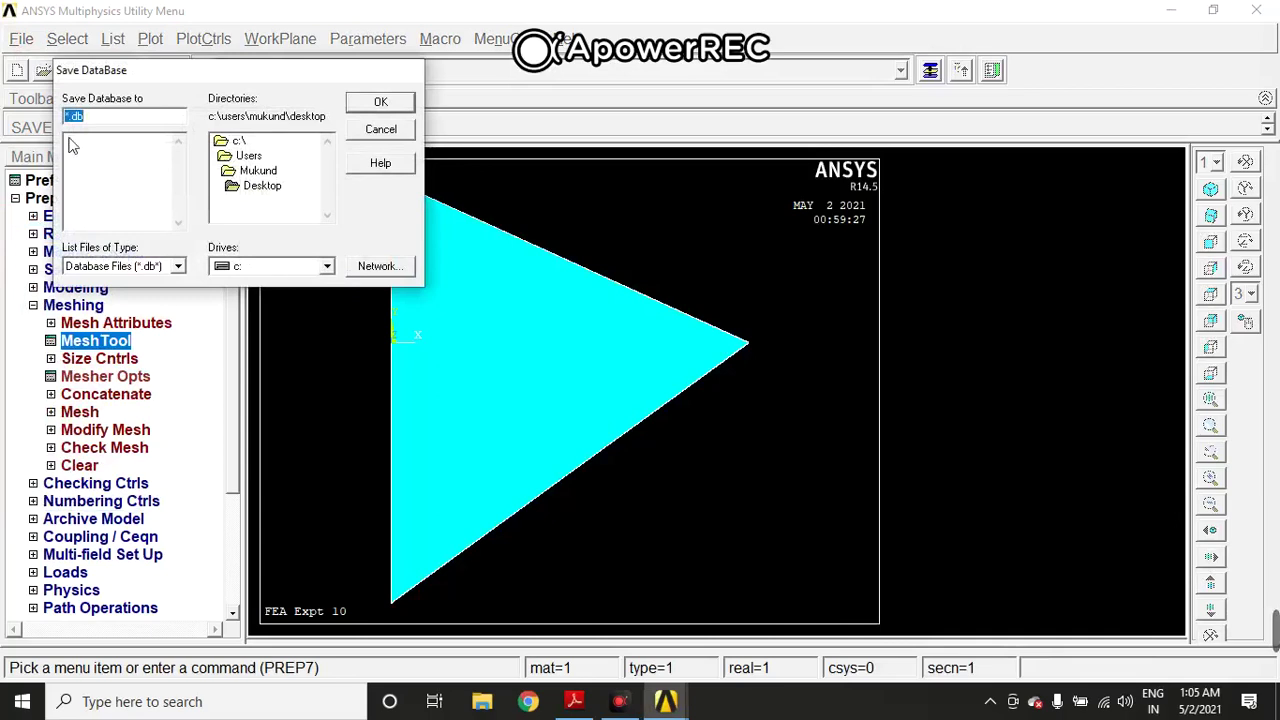
{"action": "left_click", "coordinate": [148, 136]}
{"action": "key", "text": "BackSpace"}
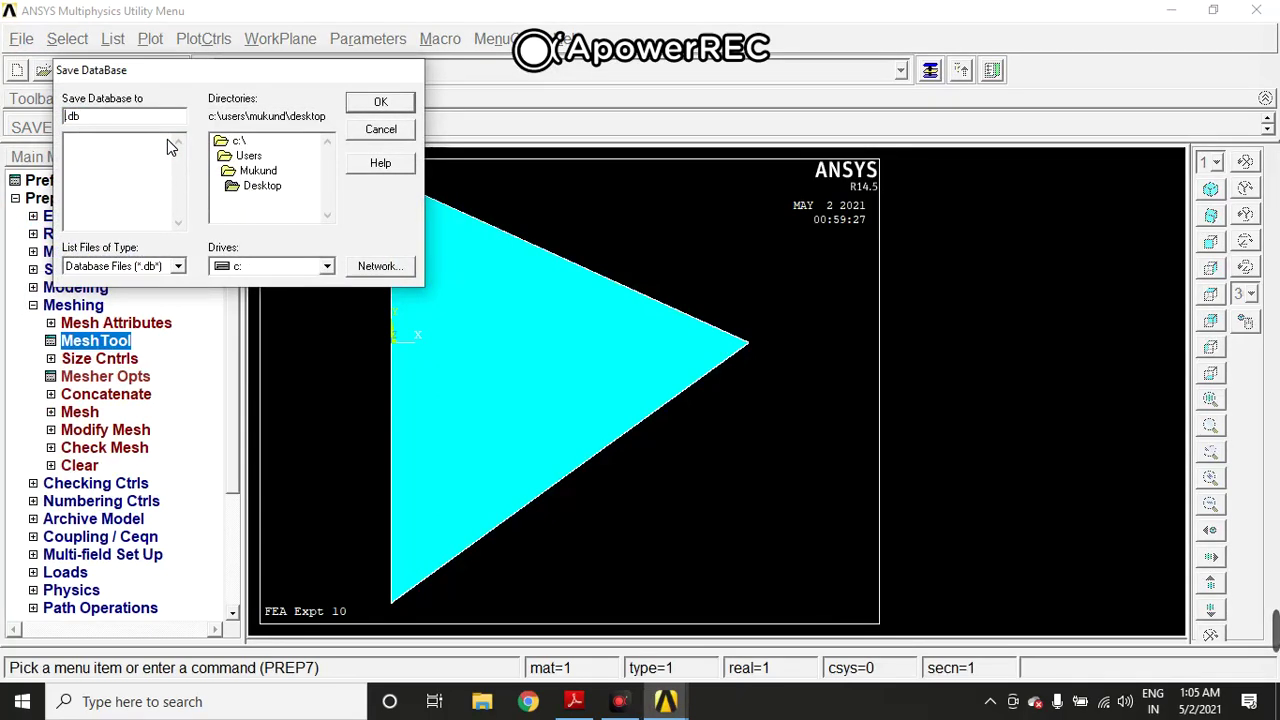
{"action": "type", "text": "EXPT 10 FEA"}
{"action": "left_click", "coordinate": [270, 189]}
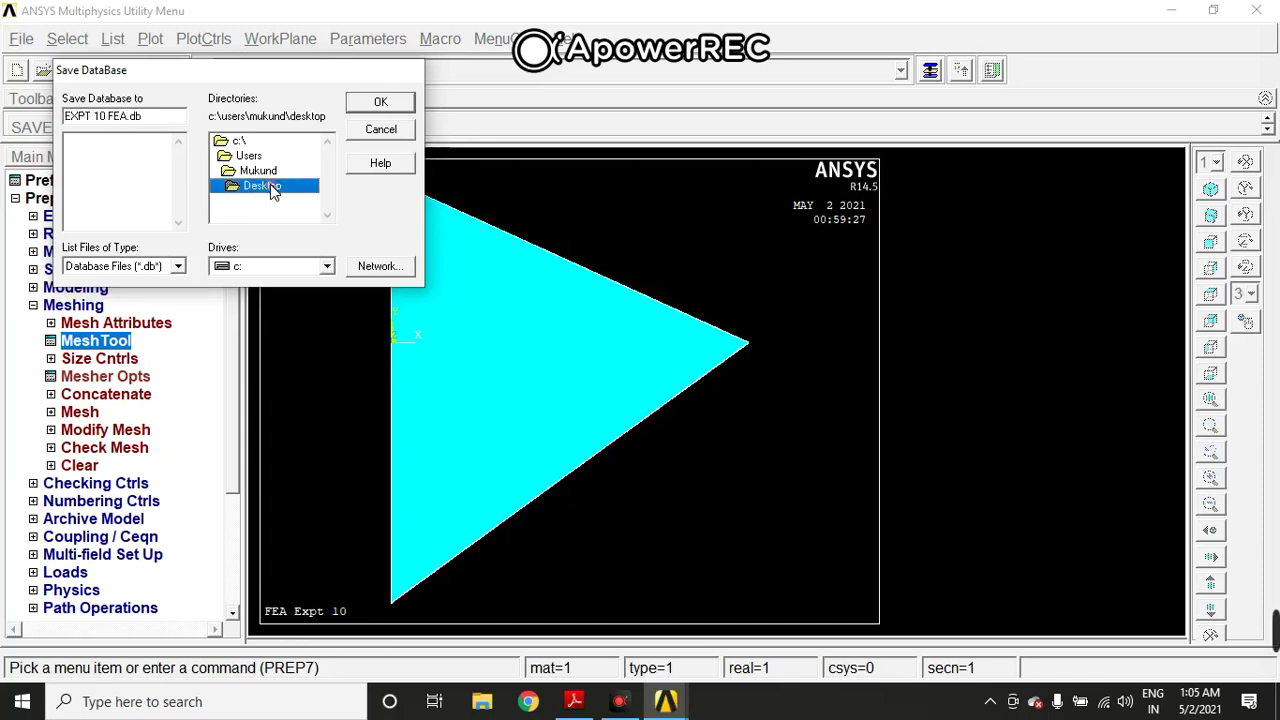
{"action": "left_click", "coordinate": [381, 103]}
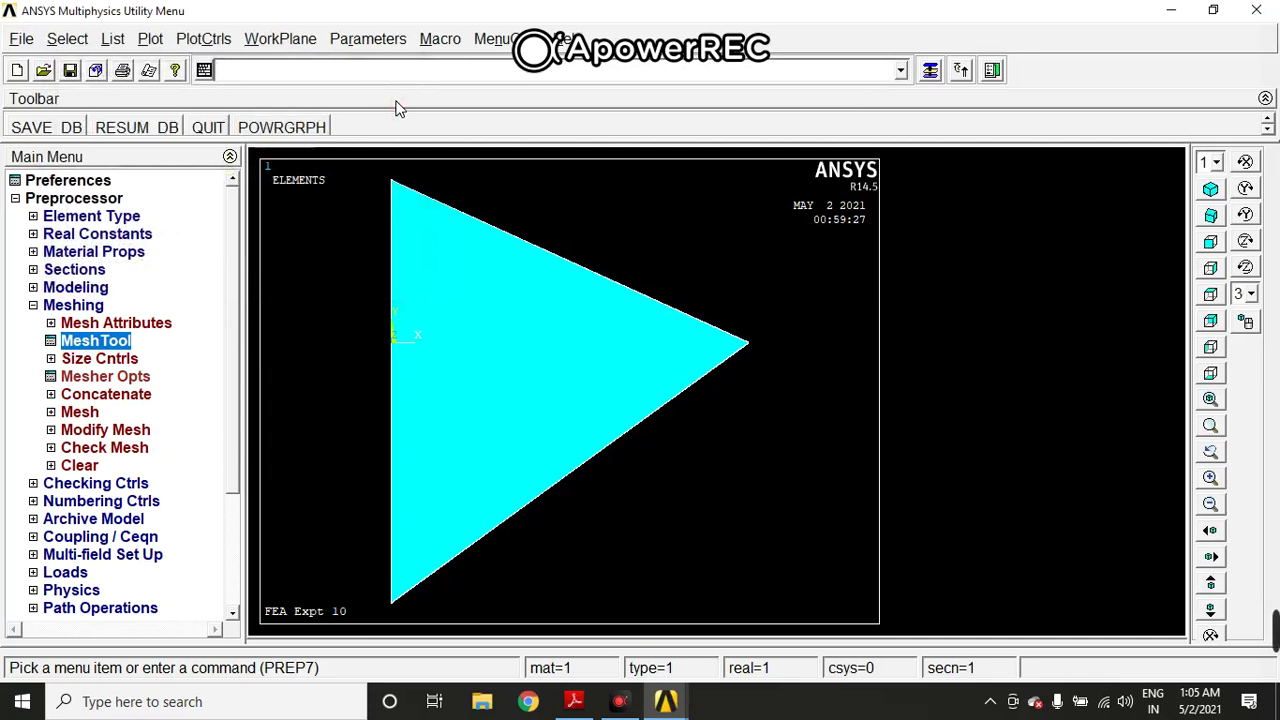
{"action": "key", "text": "super+d"}
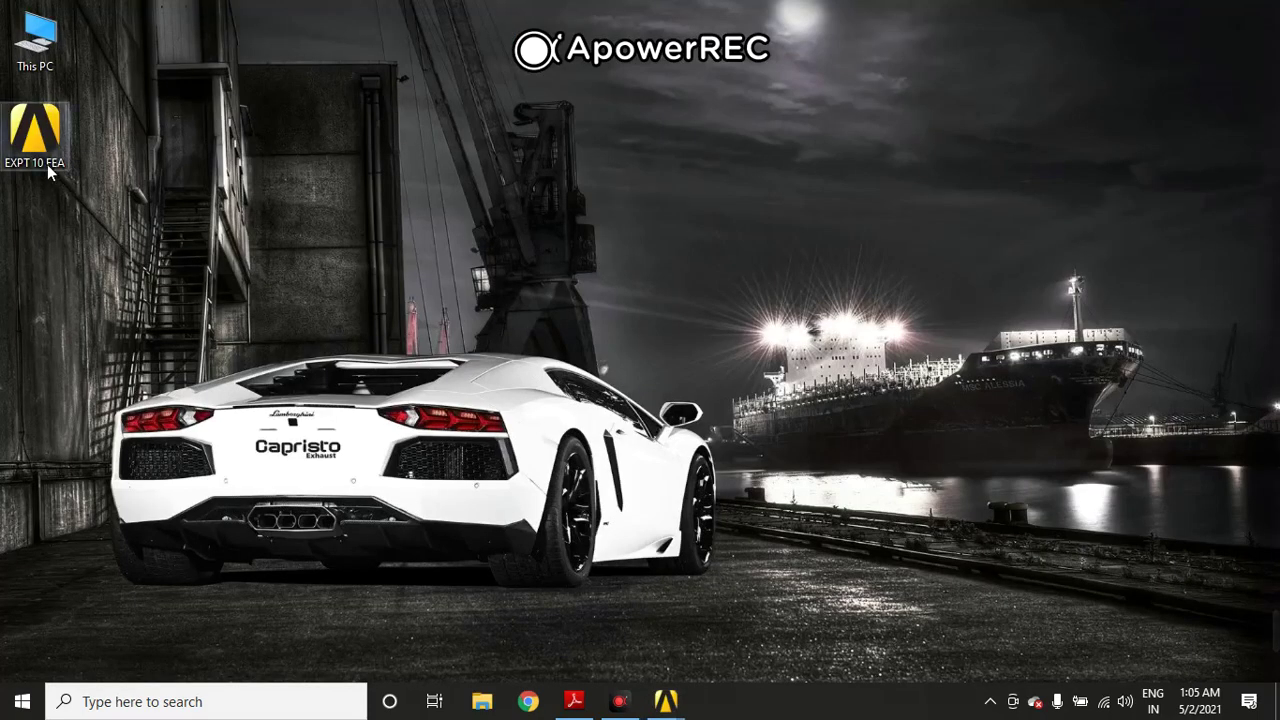
{"action": "mouse_move", "coordinate": [668, 706]}
{"action": "left_click", "coordinate": [691, 640]}
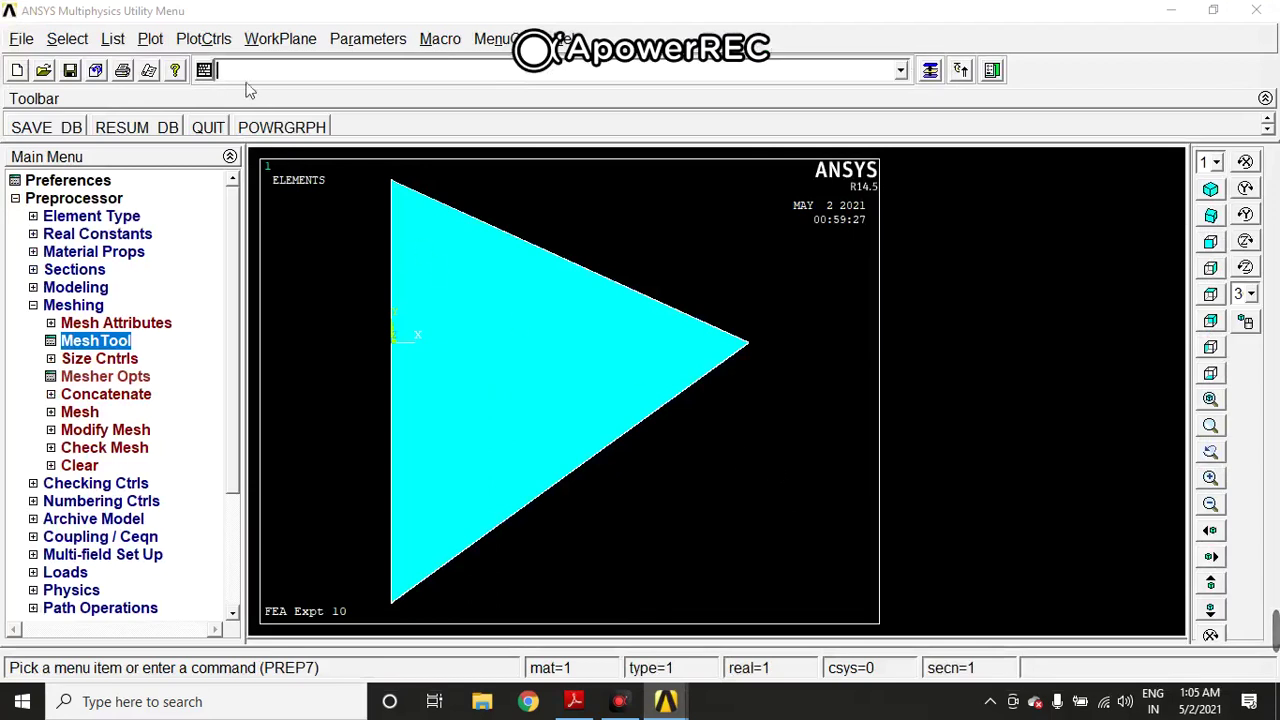
Step: Export the front view of the meshed plate as a colour BMP hard copy named file001.bmp with reverse video
{"action": "left_click", "coordinate": [216, 40]}
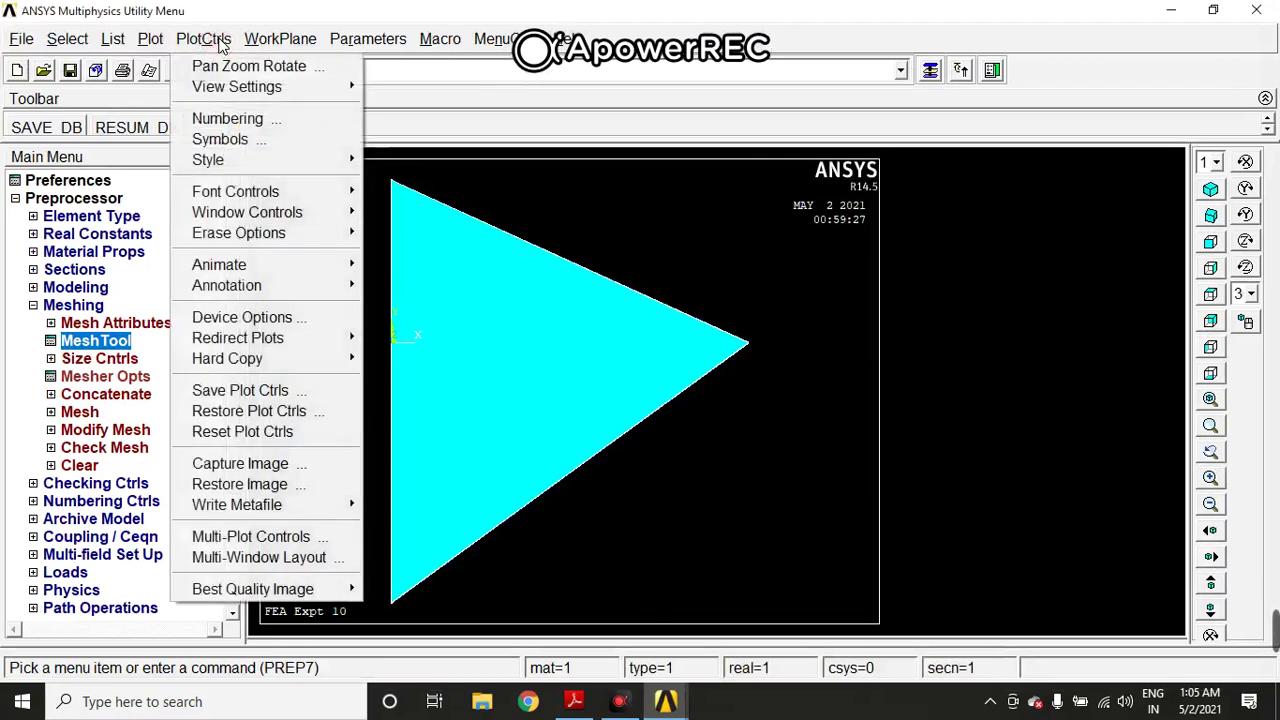
{"action": "mouse_move", "coordinate": [280, 358]}
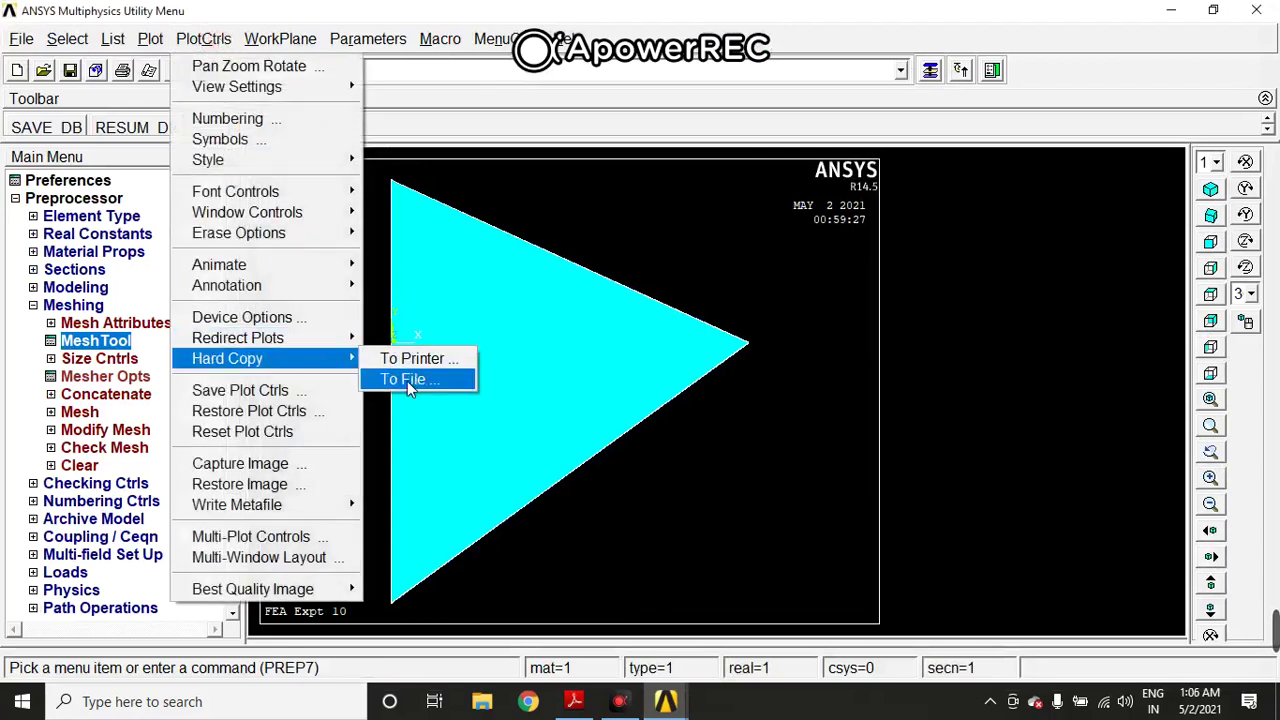
{"action": "left_click", "coordinate": [407, 381]}
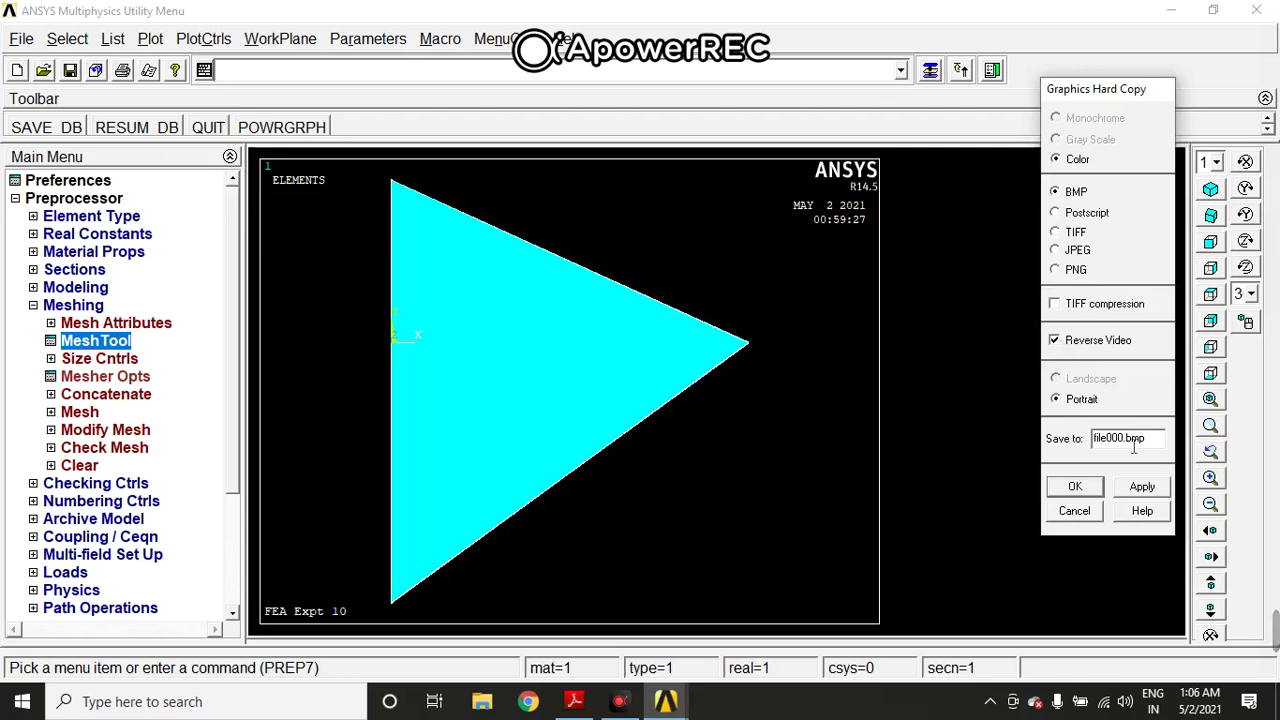
{"action": "type", "text": "1"}
{"action": "left_click", "coordinate": [1090, 487]}
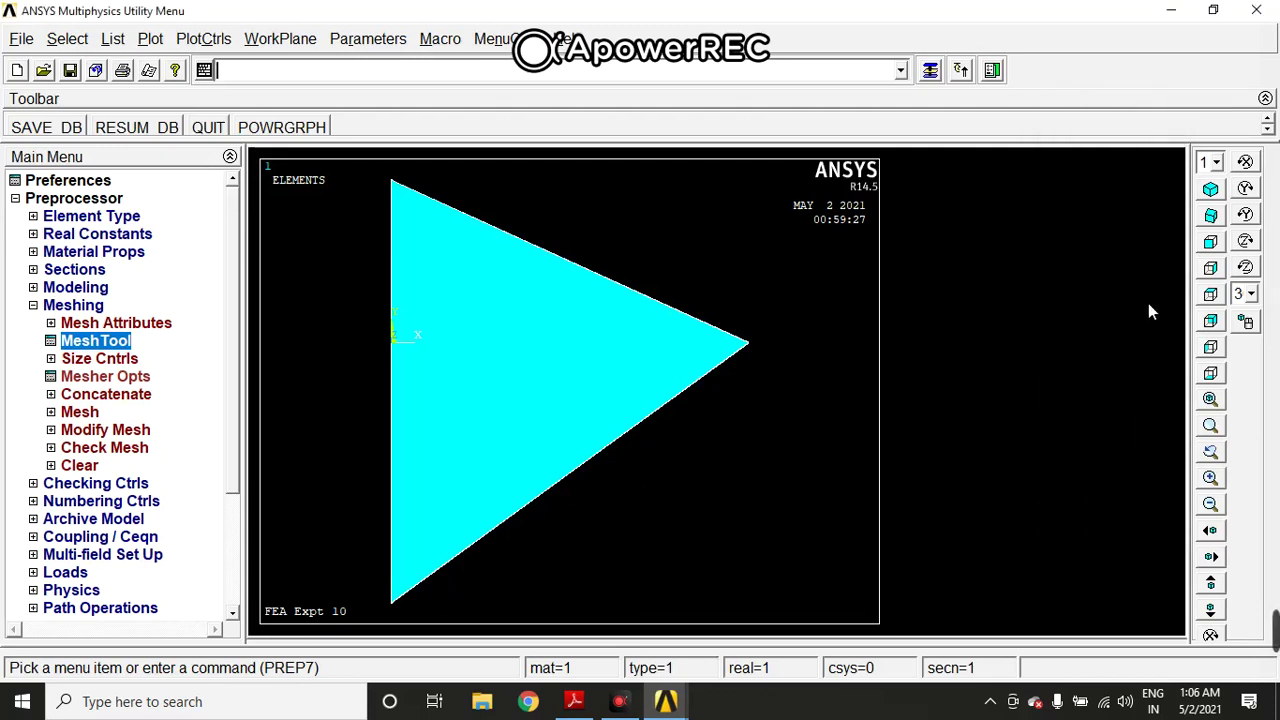
Step: Show the plate in oblique view, export it as hard copy file002.bmp, and check the image file on the desktop
{"action": "left_click", "coordinate": [1211, 214]}
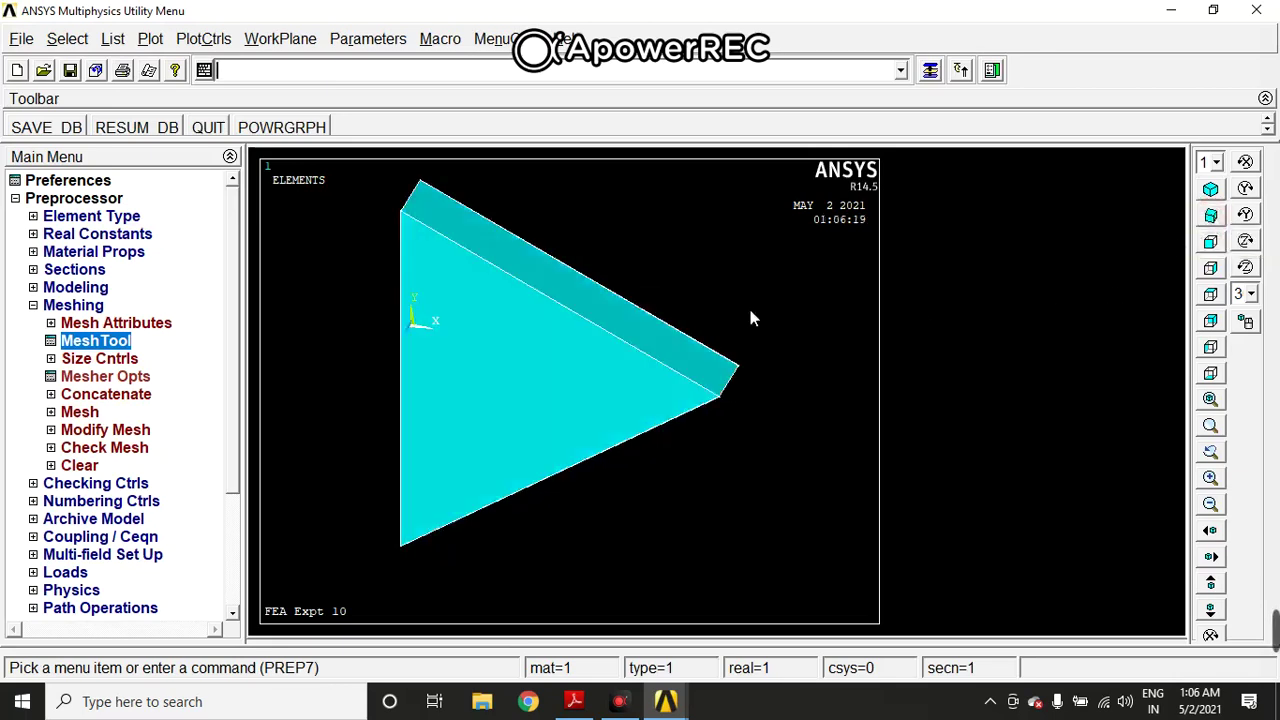
{"action": "left_click", "coordinate": [198, 42]}
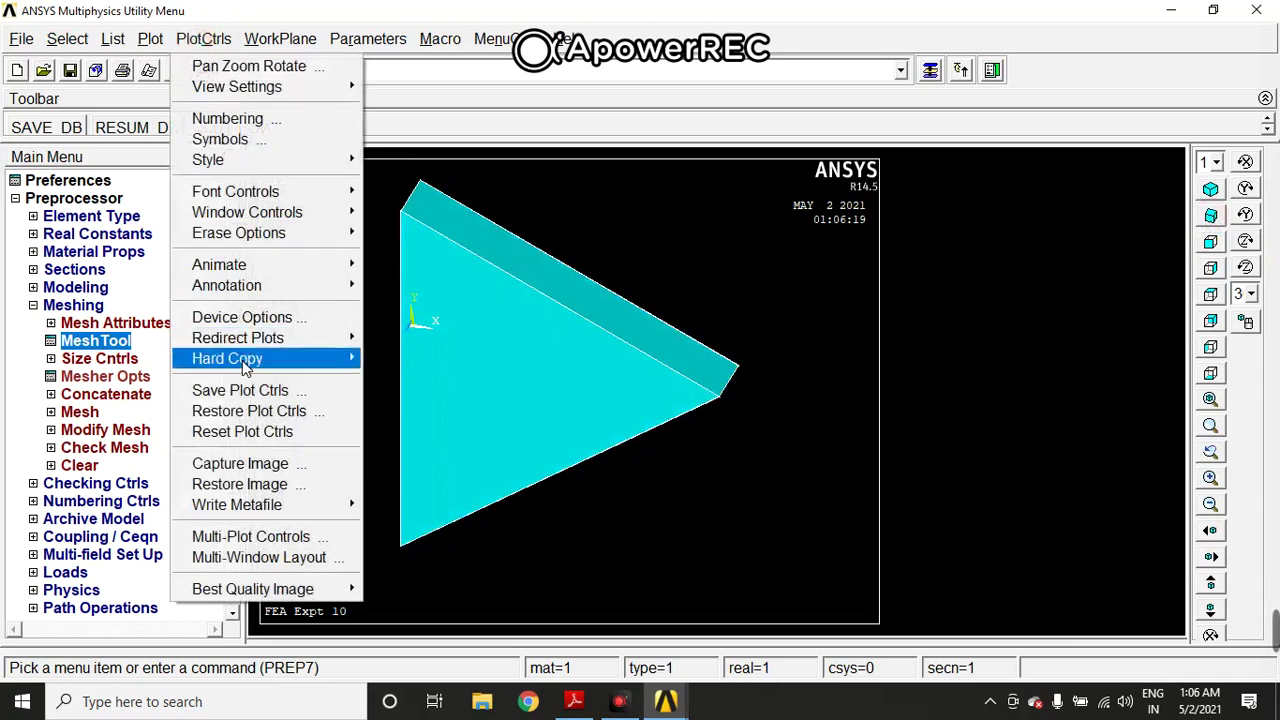
{"action": "mouse_move", "coordinate": [248, 362]}
{"action": "left_click", "coordinate": [387, 381]}
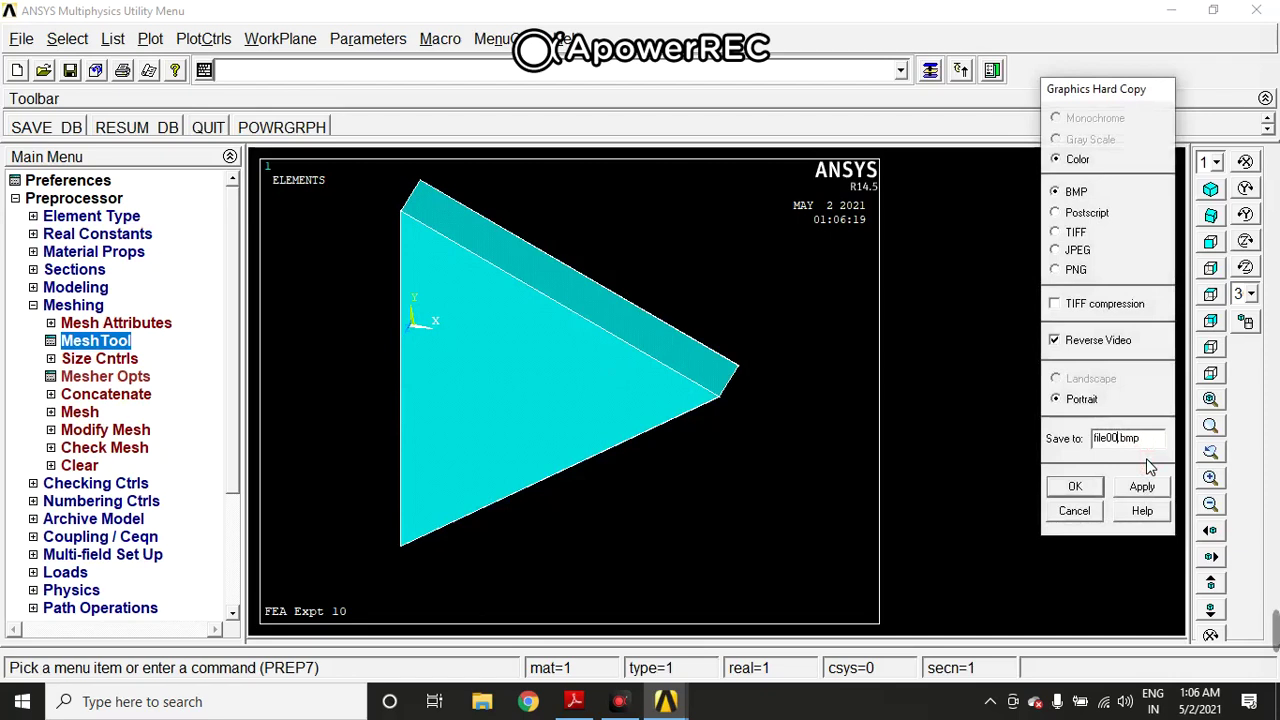
{"action": "left_click", "coordinate": [1088, 488]}
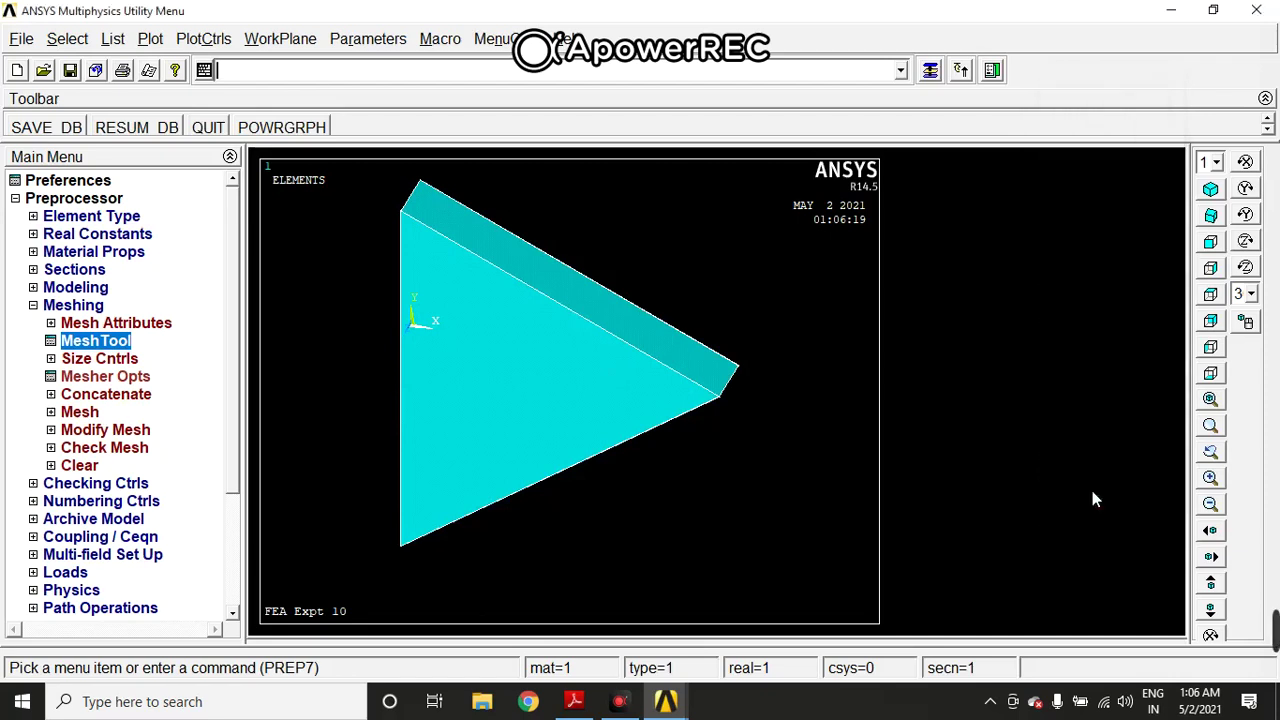
{"action": "key", "text": "super+d"}
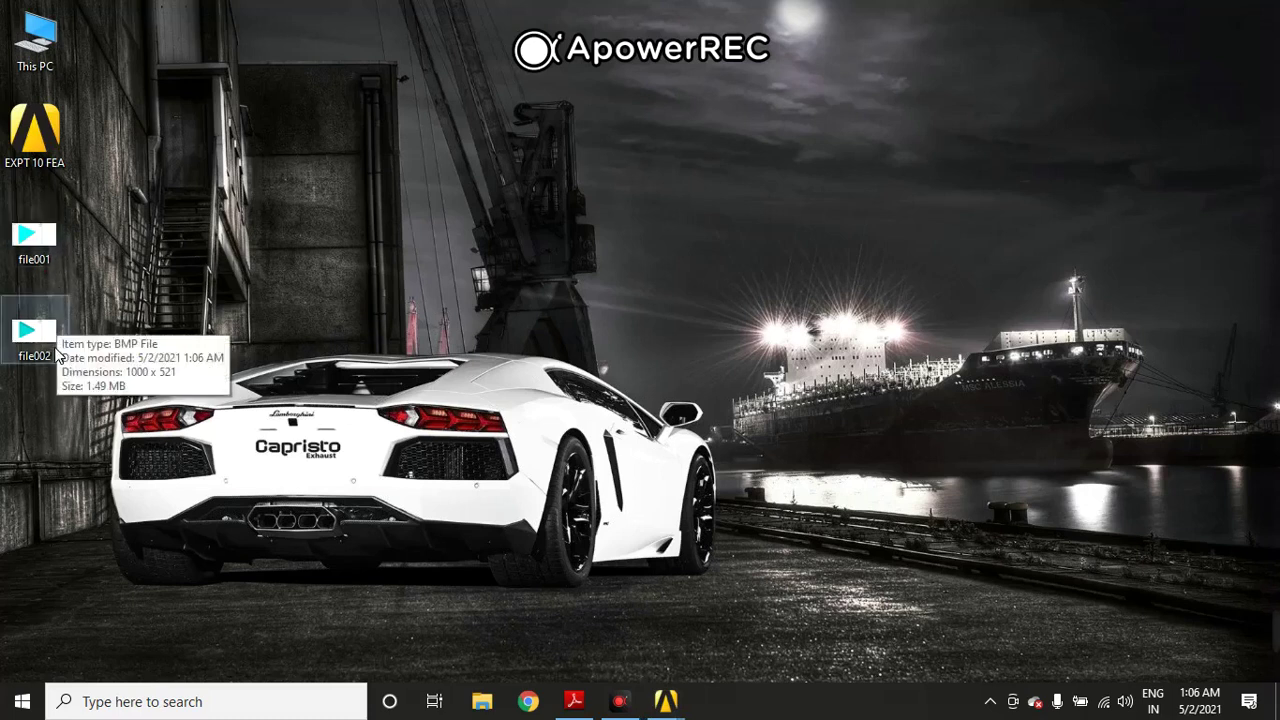
{"action": "mouse_move", "coordinate": [666, 700]}
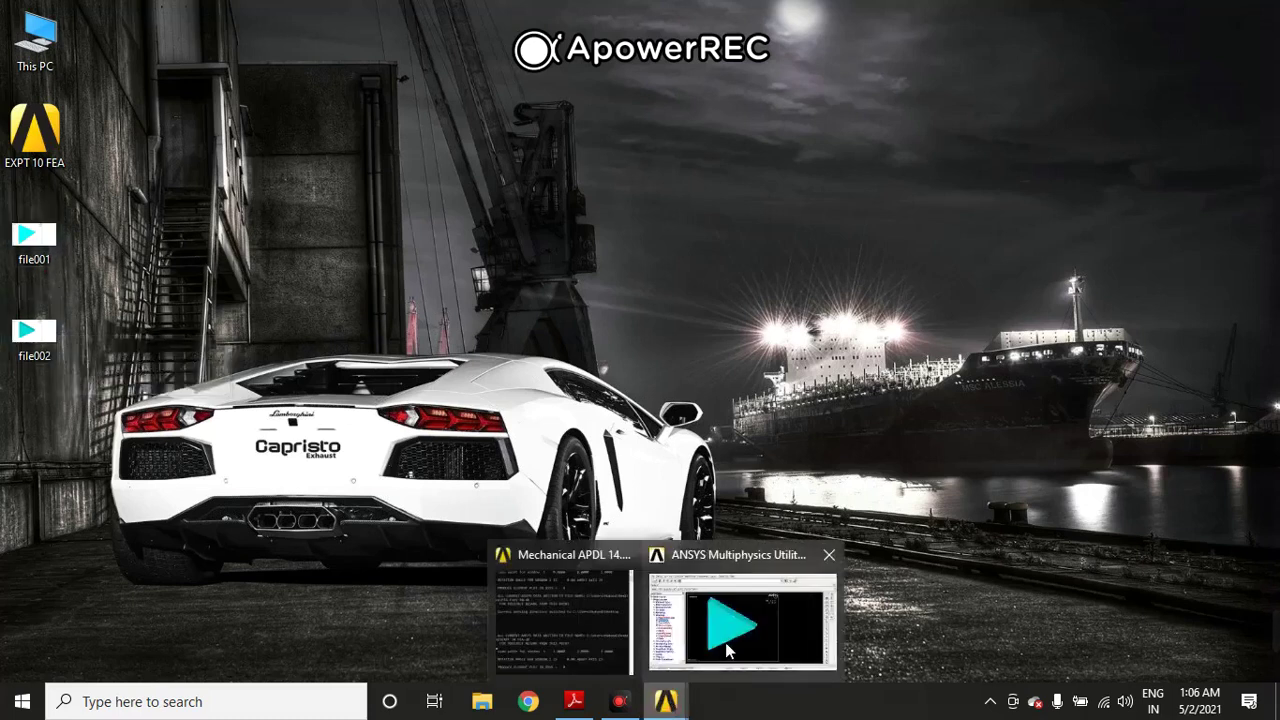
{"action": "left_click", "coordinate": [737, 645]}
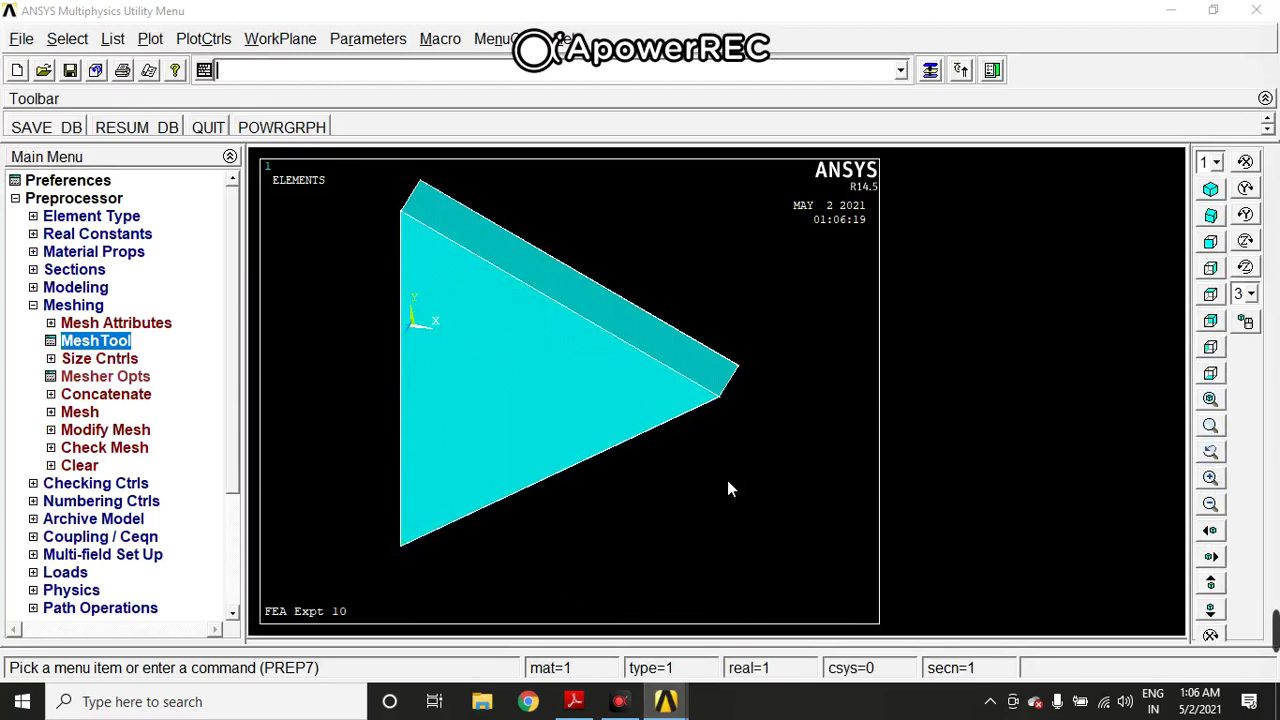
Step: Define a new analysis of type Static in the preprocessor's load settings
{"action": "left_click", "coordinate": [35, 307]}
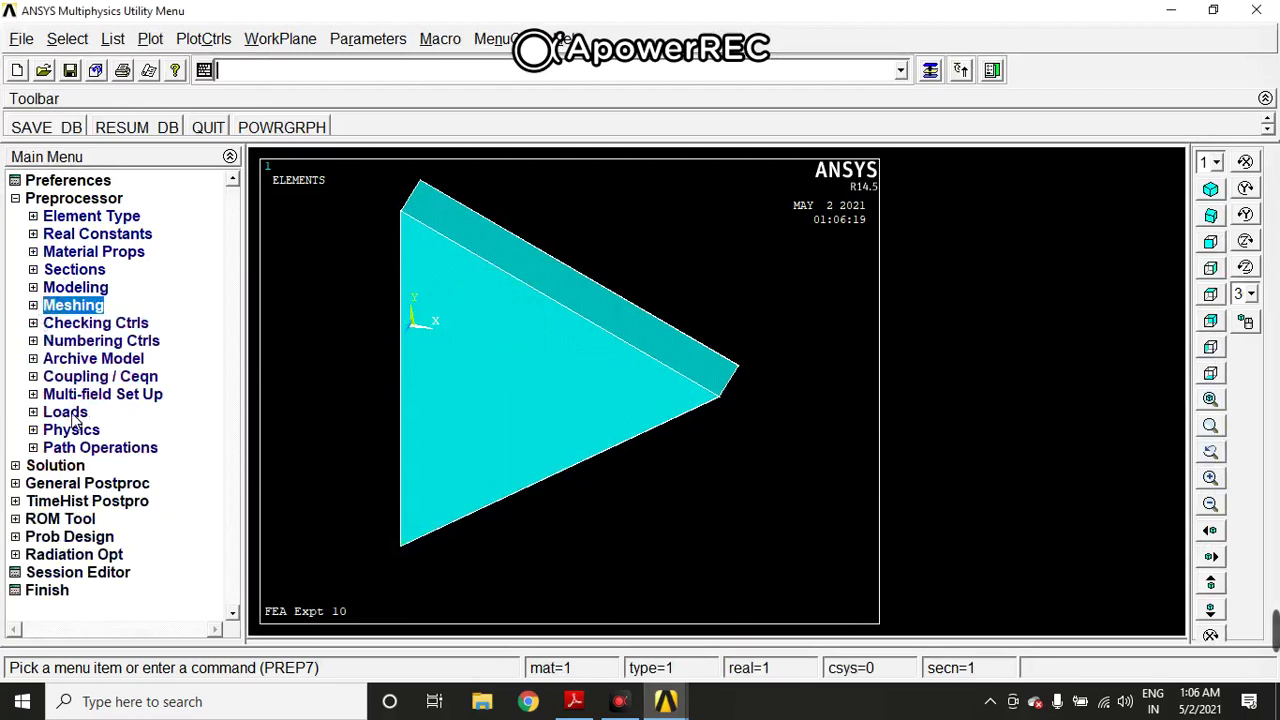
{"action": "left_click", "coordinate": [68, 413]}
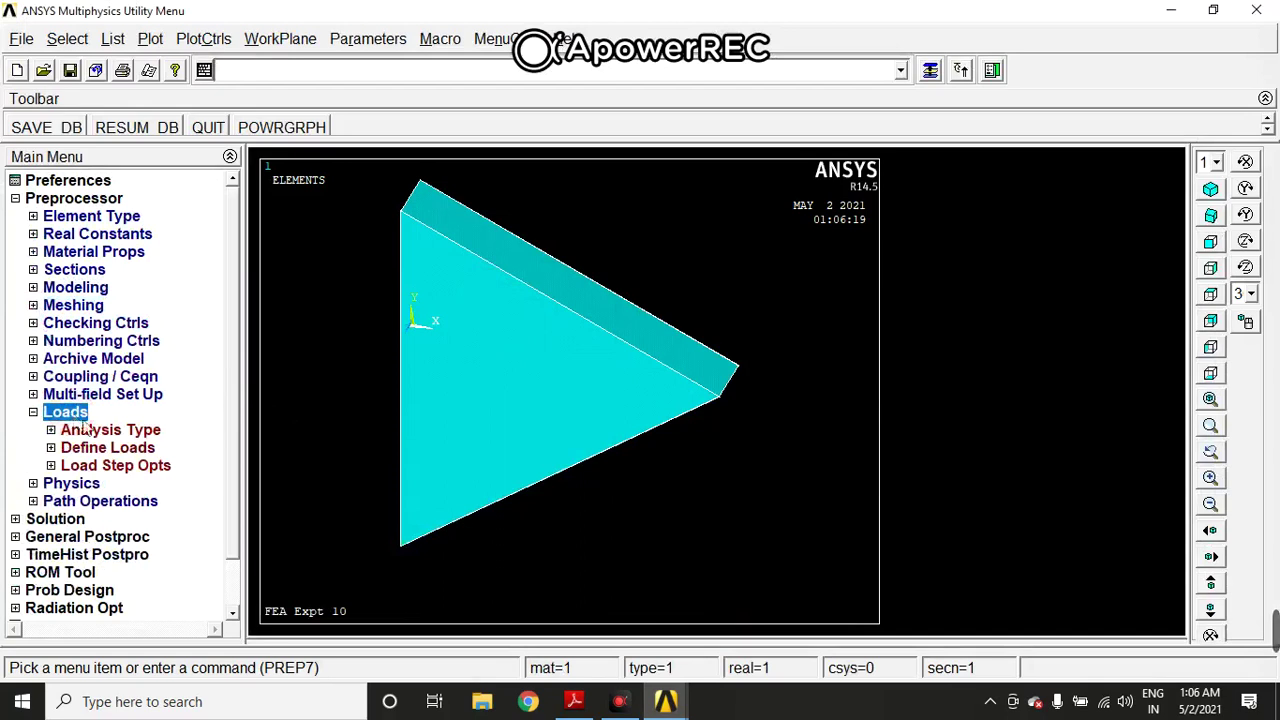
{"action": "left_click", "coordinate": [128, 432]}
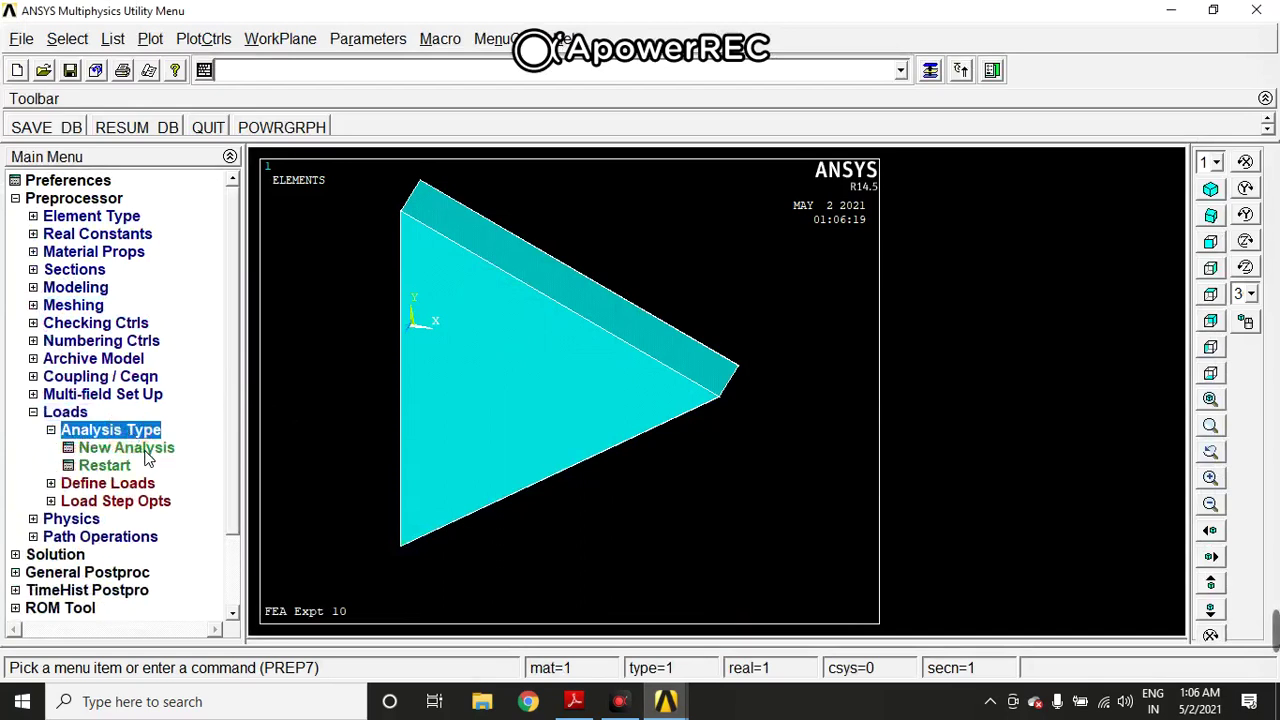
{"action": "left_click", "coordinate": [126, 448]}
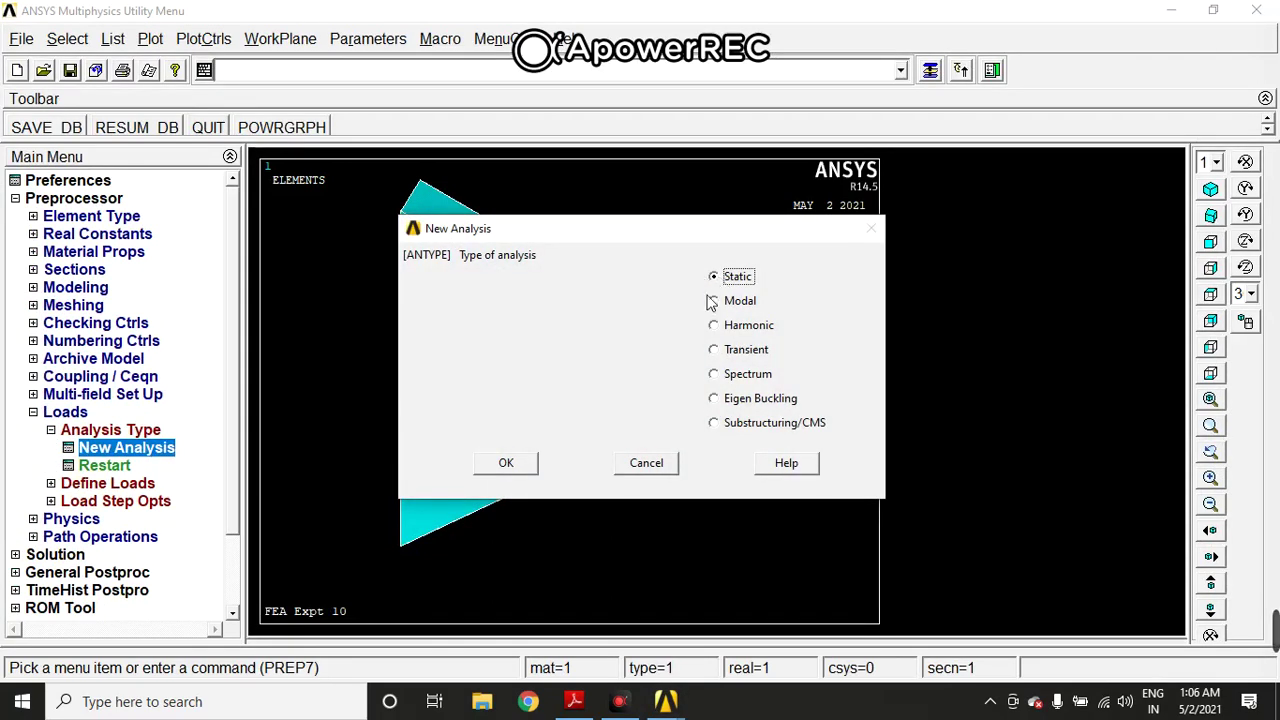
{"action": "left_click", "coordinate": [521, 464]}
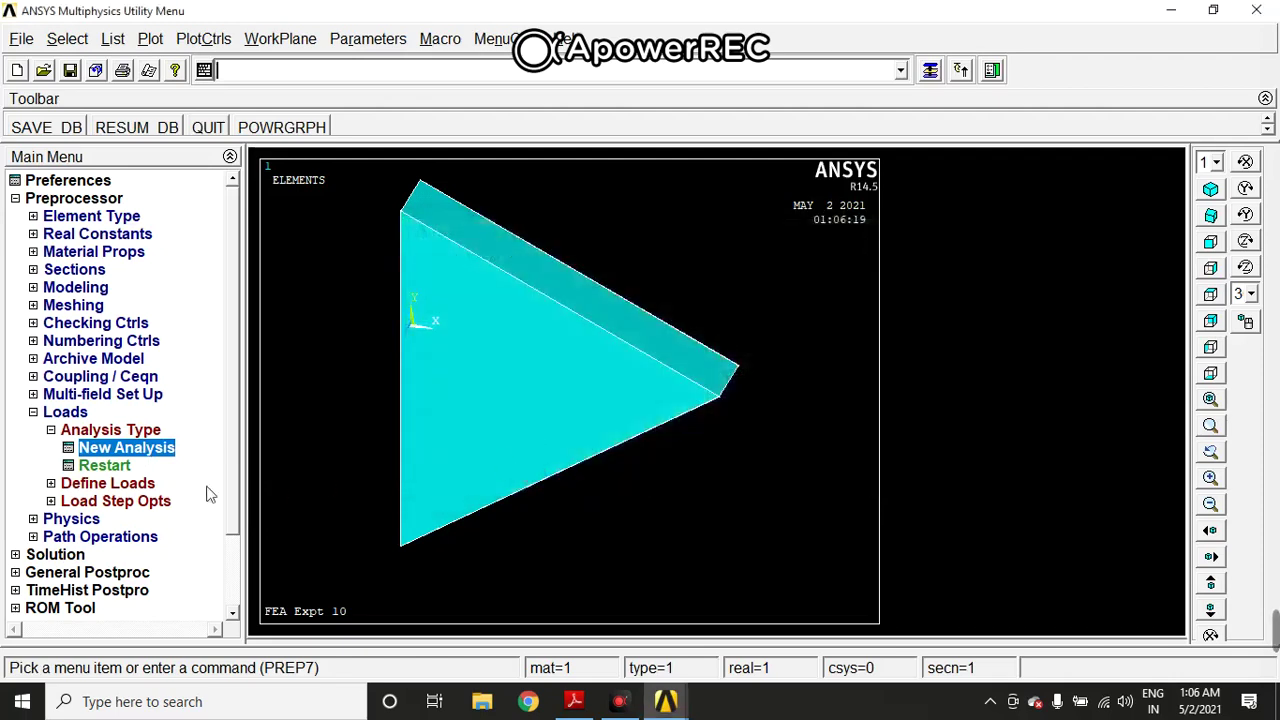
Step: In front view, apply a structural displacement of 1 in UX and UY to the plate's lower-left node
{"action": "left_click", "coordinate": [120, 484]}
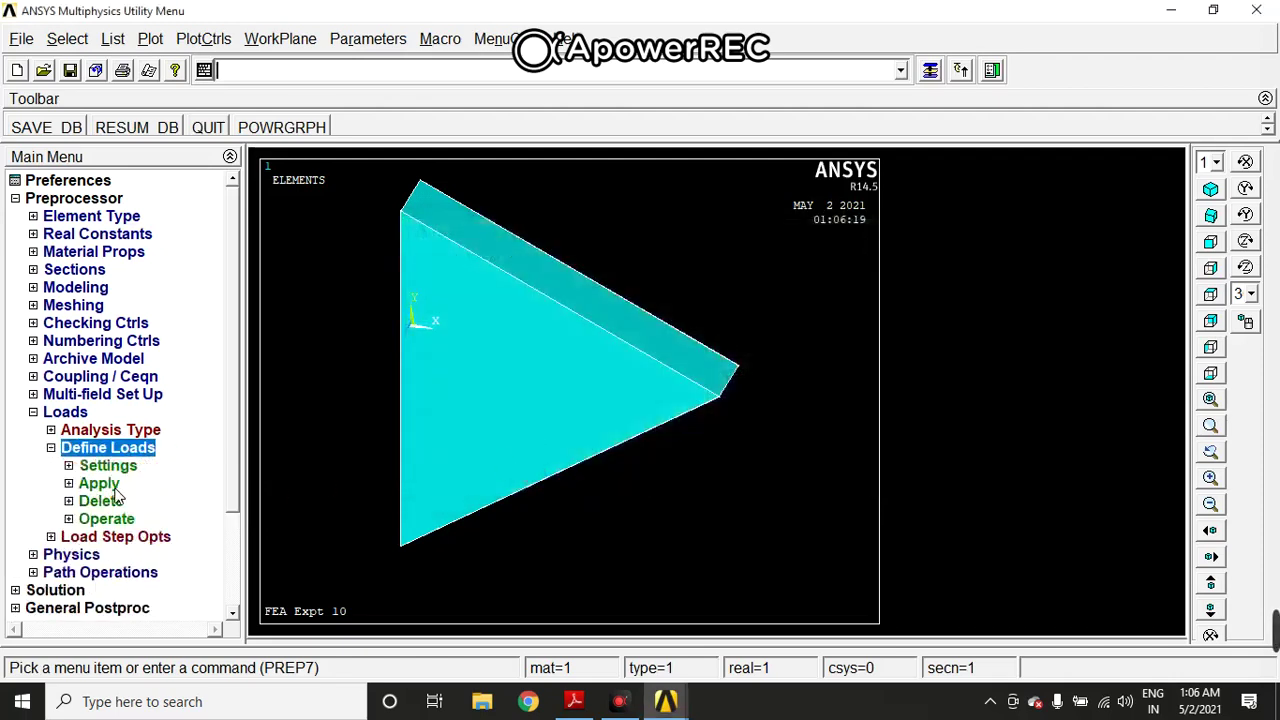
{"action": "left_click", "coordinate": [110, 486]}
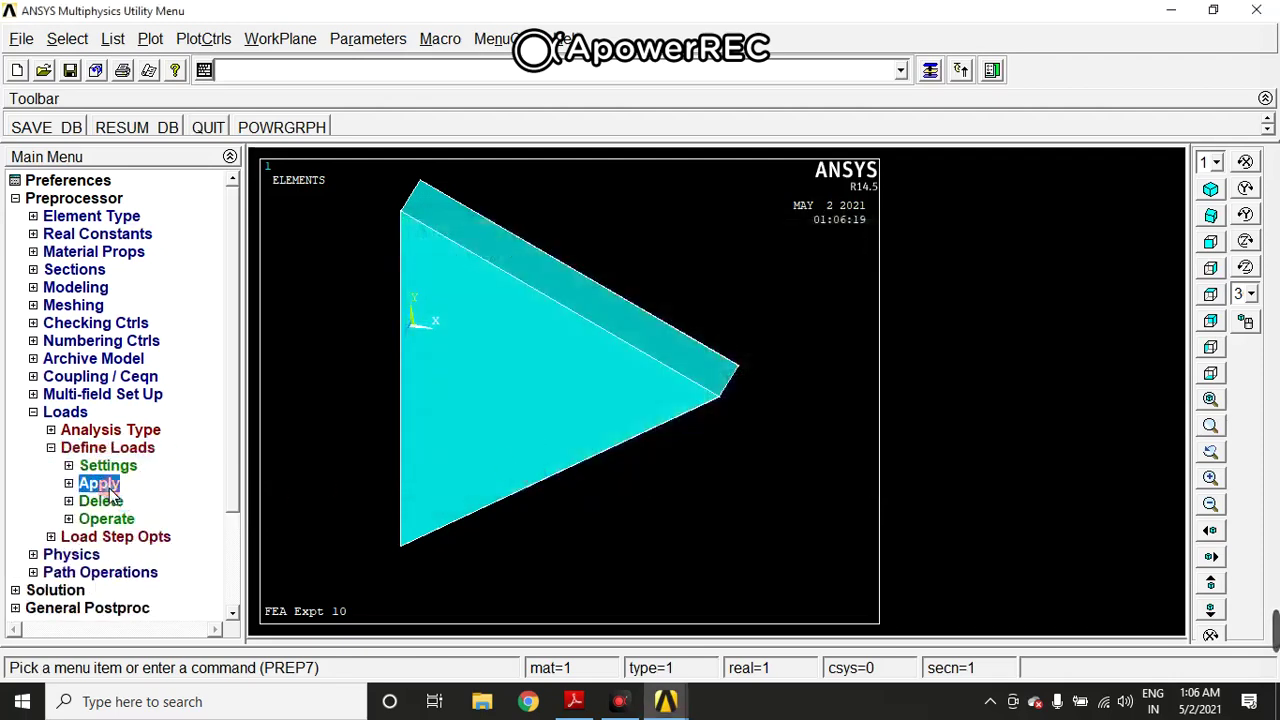
{"action": "left_click", "coordinate": [1210, 242]}
{"action": "scroll", "coordinate": [228, 460], "scroll_direction": "down", "scroll_amount": 2}
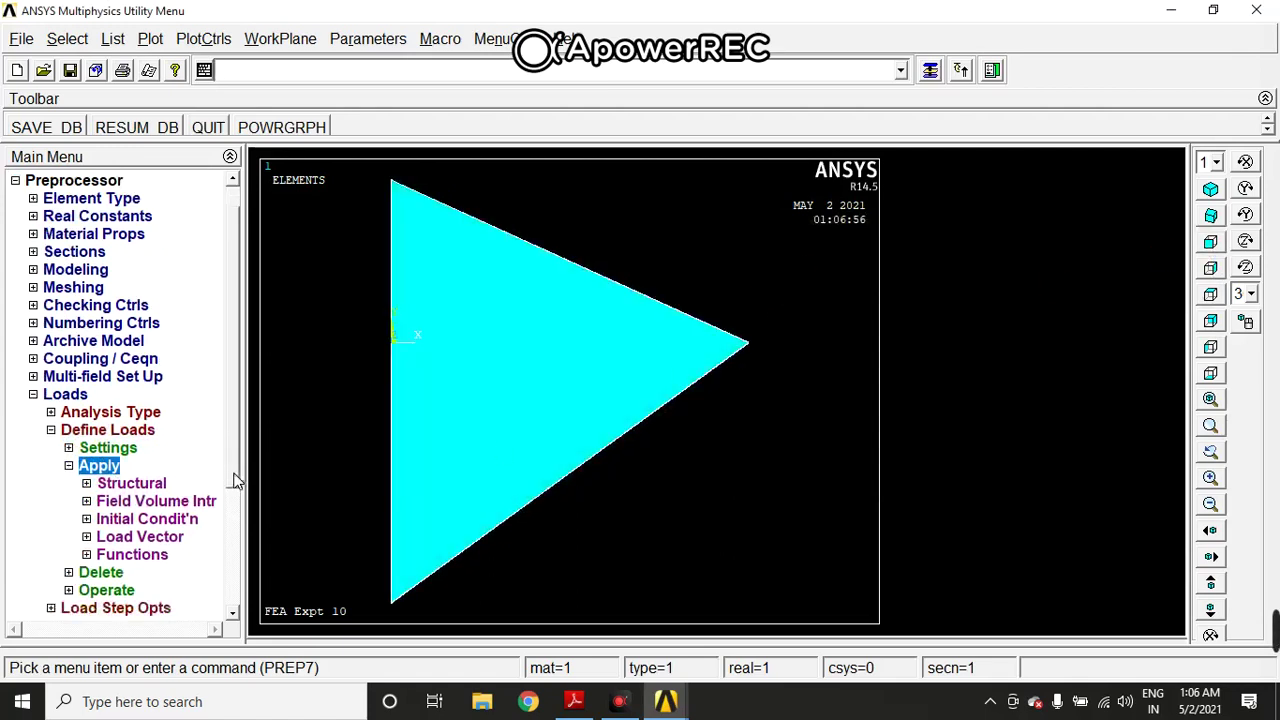
{"action": "left_click", "coordinate": [155, 397]}
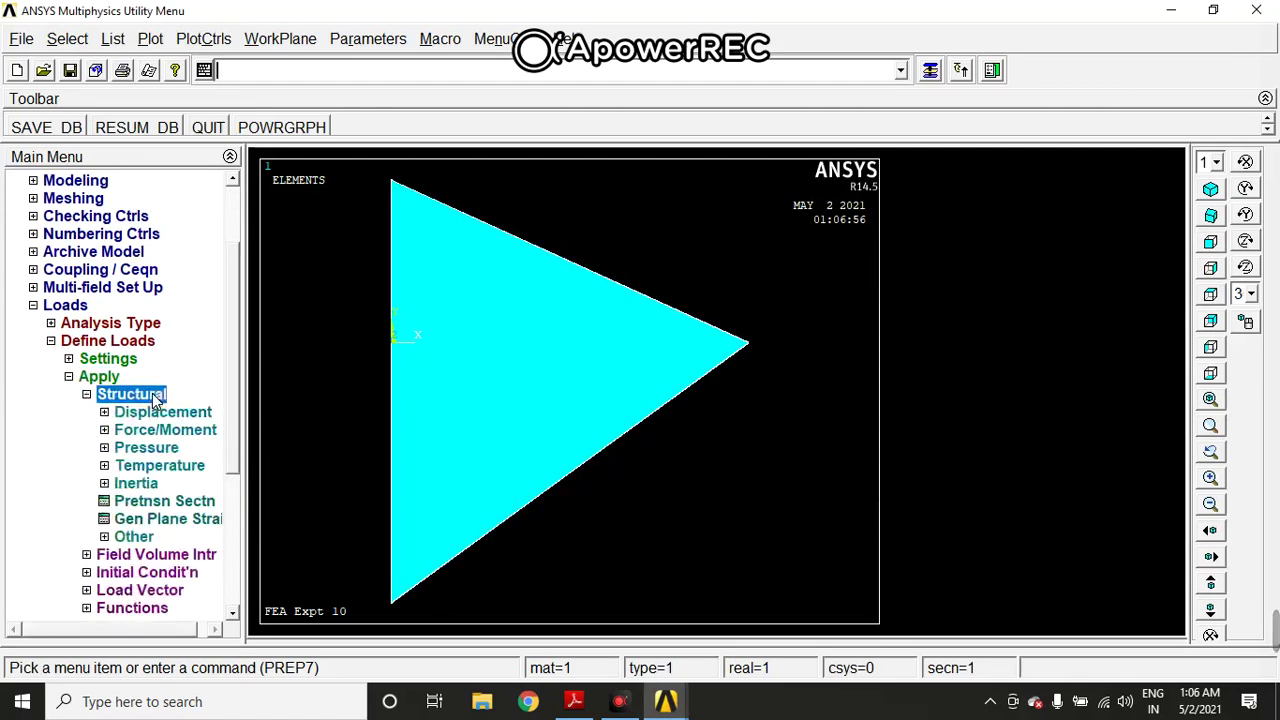
{"action": "left_click", "coordinate": [156, 411]}
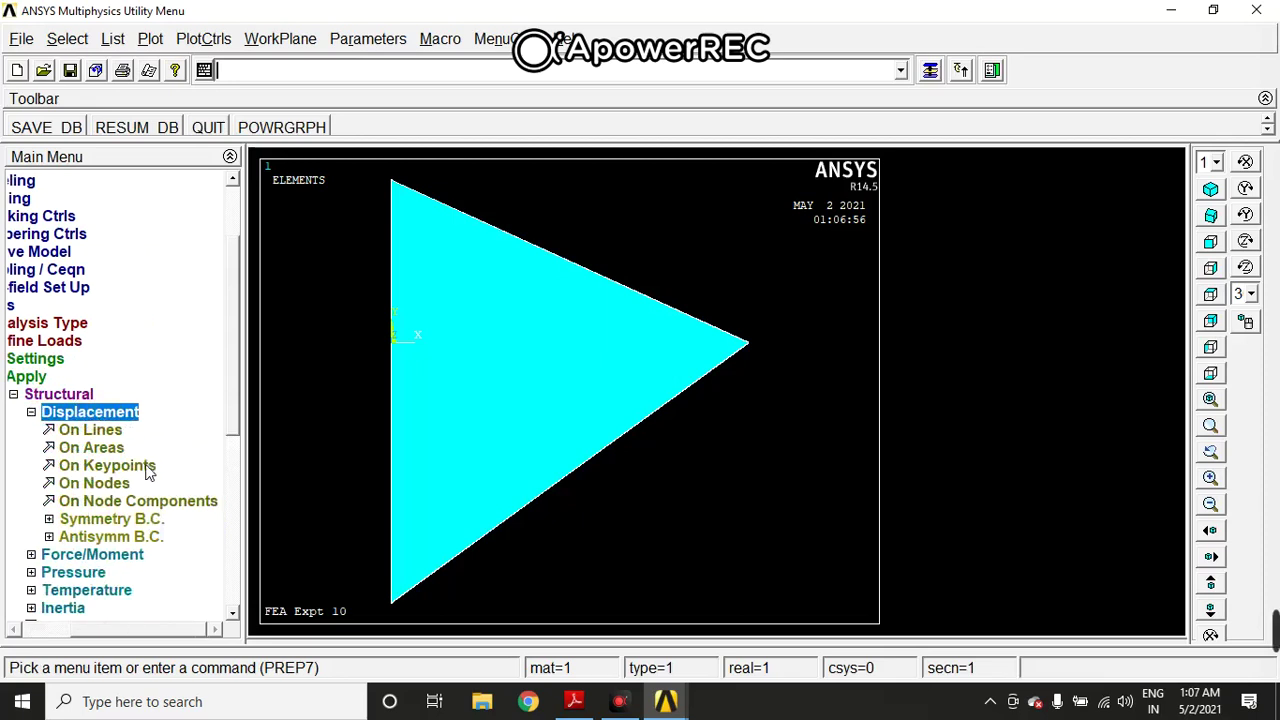
{"action": "left_click", "coordinate": [120, 483]}
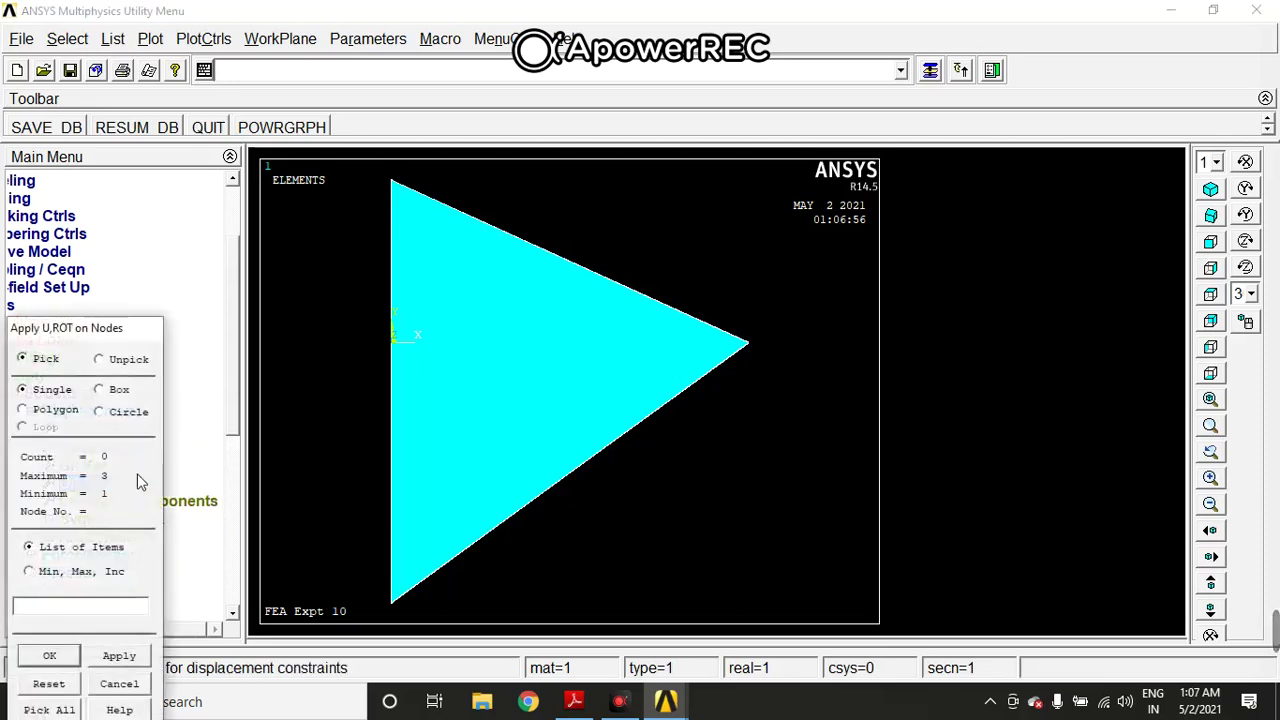
{"action": "left_click_drag", "start_coordinate": [123, 330], "coordinate": [158, 177]}
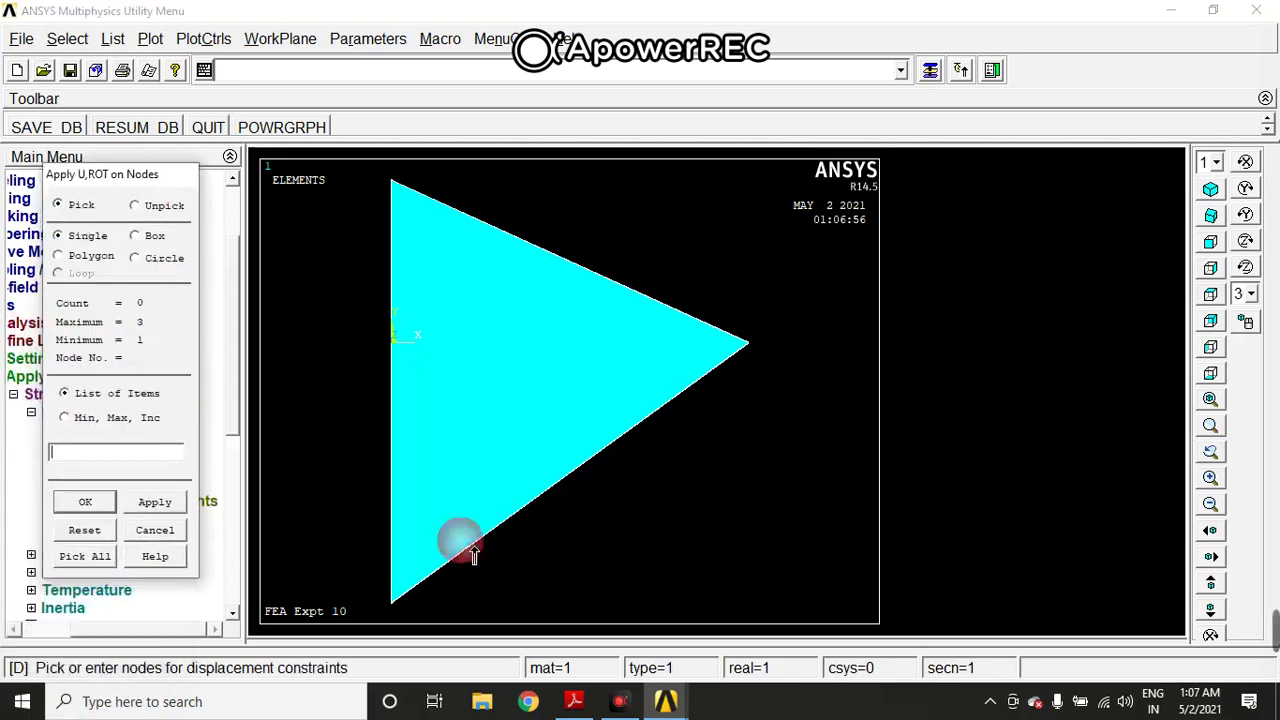
{"action": "left_click", "coordinate": [410, 599]}
{"action": "left_click", "coordinate": [168, 508]}
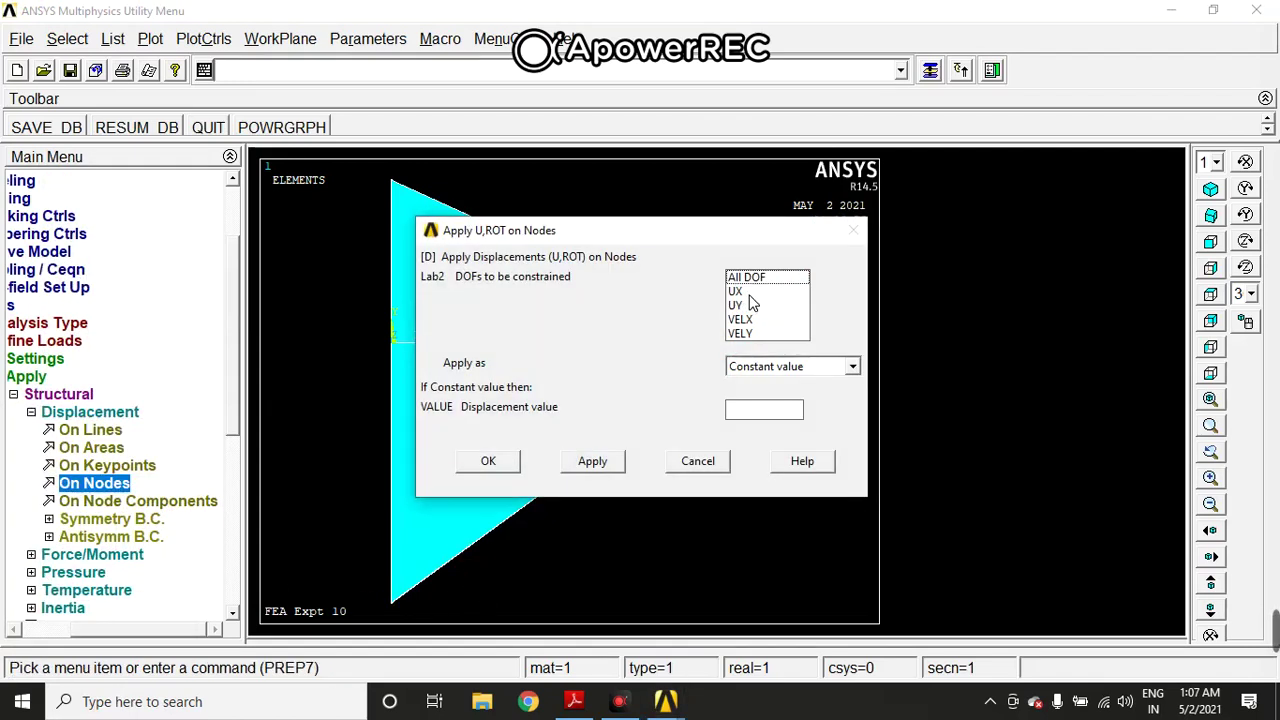
{"action": "left_click", "coordinate": [750, 292]}
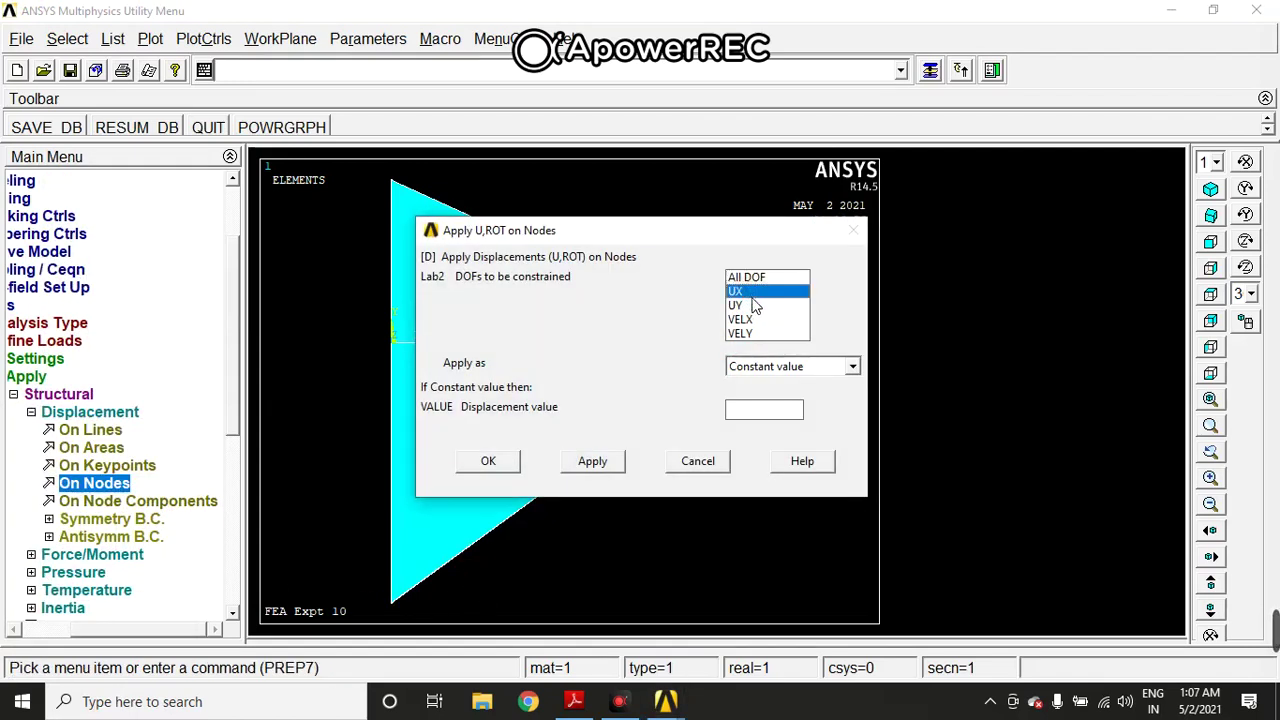
{"action": "left_click", "coordinate": [753, 305]}
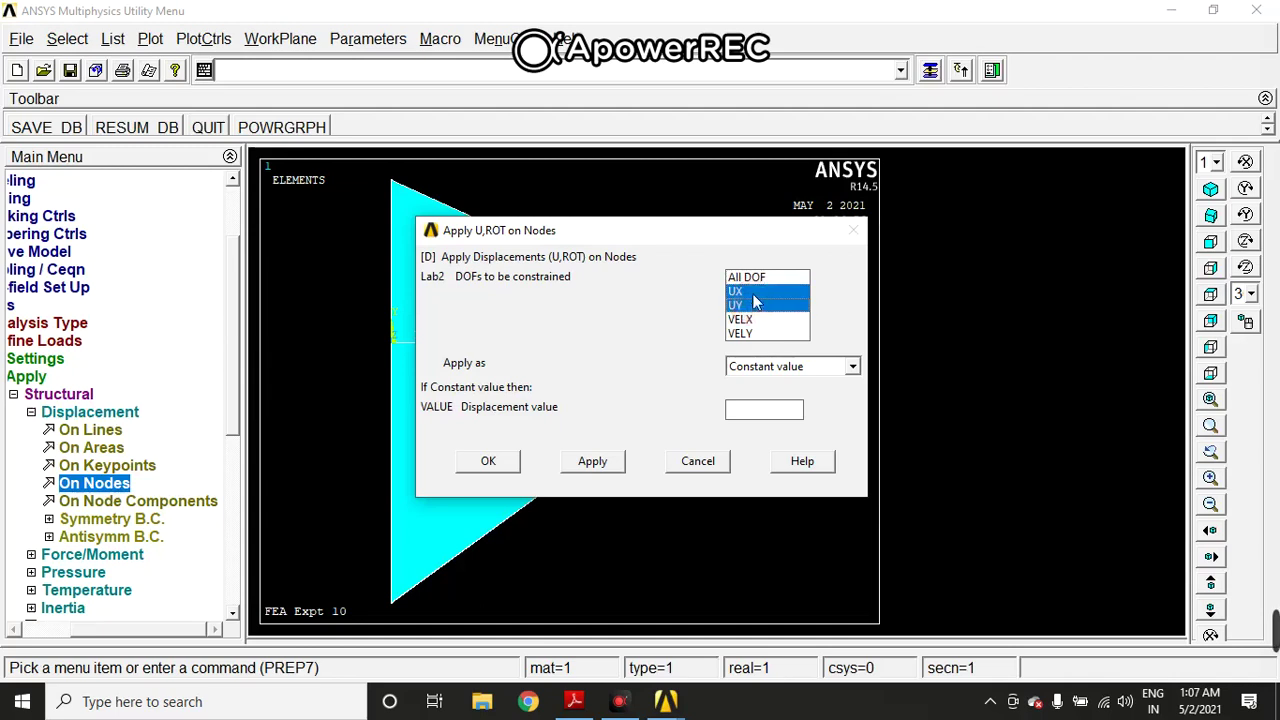
{"action": "left_click", "coordinate": [769, 411]}
{"action": "left_click", "coordinate": [489, 461]}
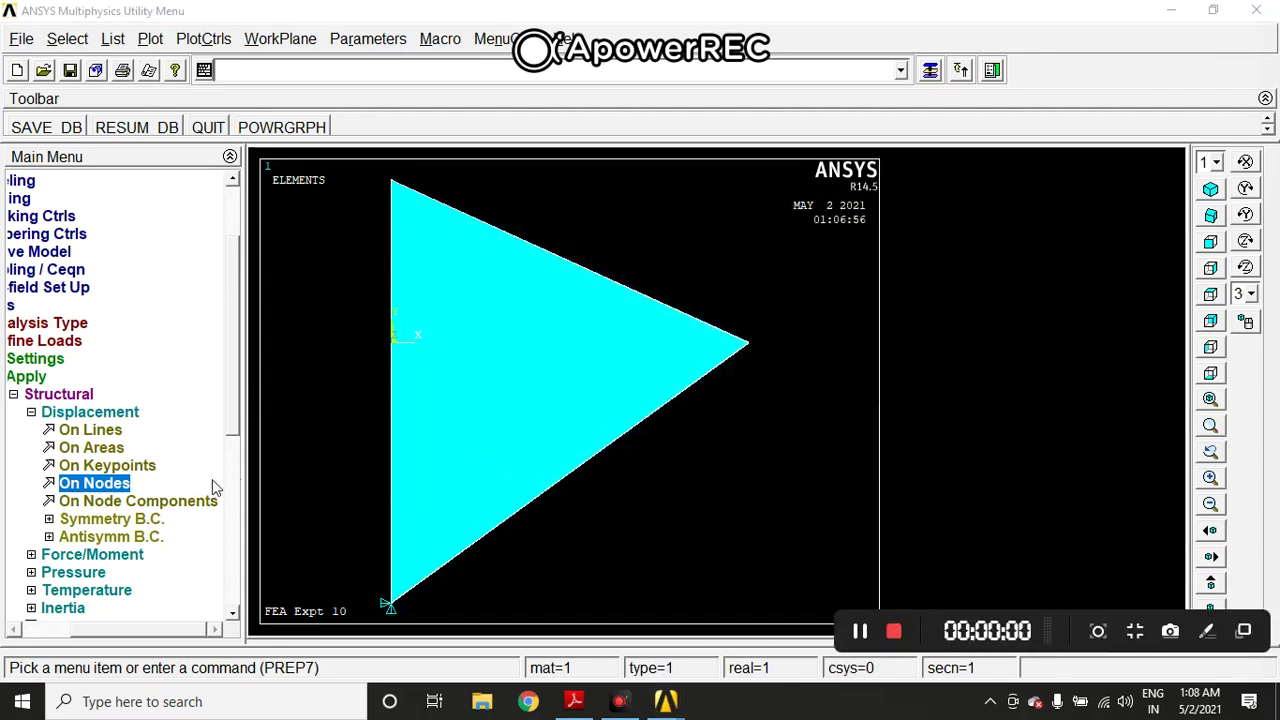
Step: Apply a constant UX displacement of 0.5 to the node at the plate's right corner
{"action": "left_click", "coordinate": [100, 486]}
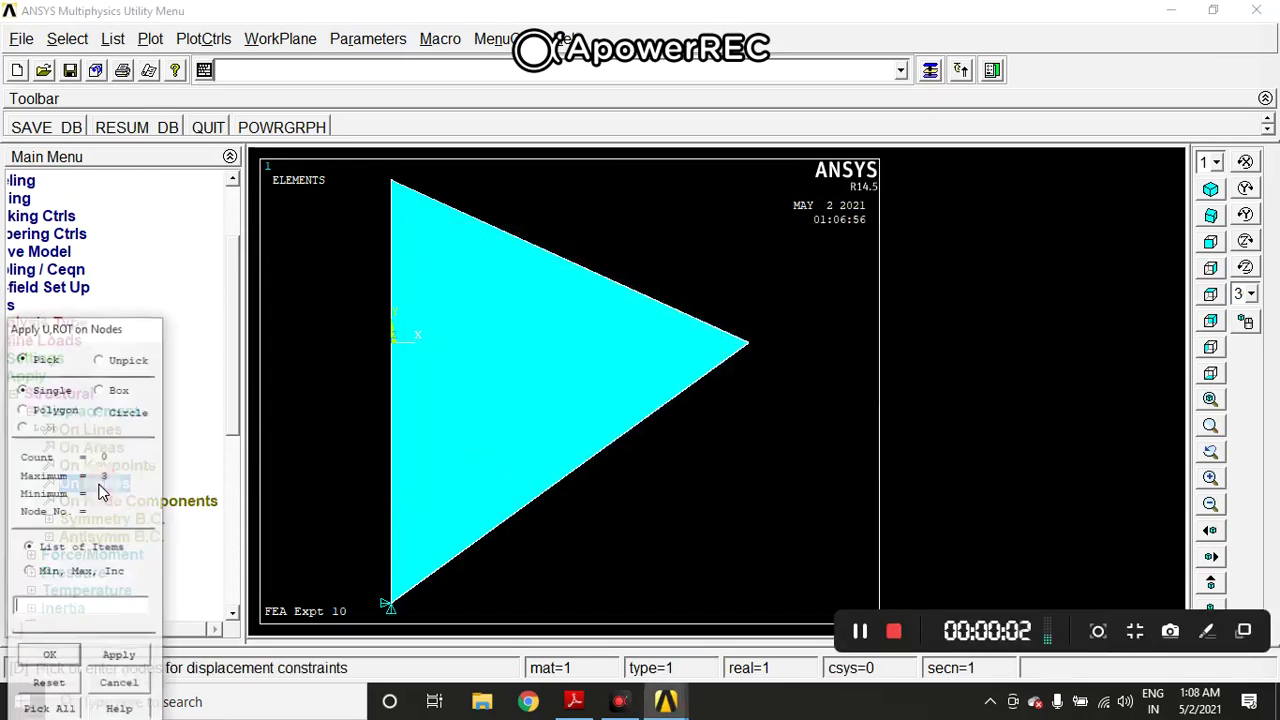
{"action": "left_click", "coordinate": [767, 346]}
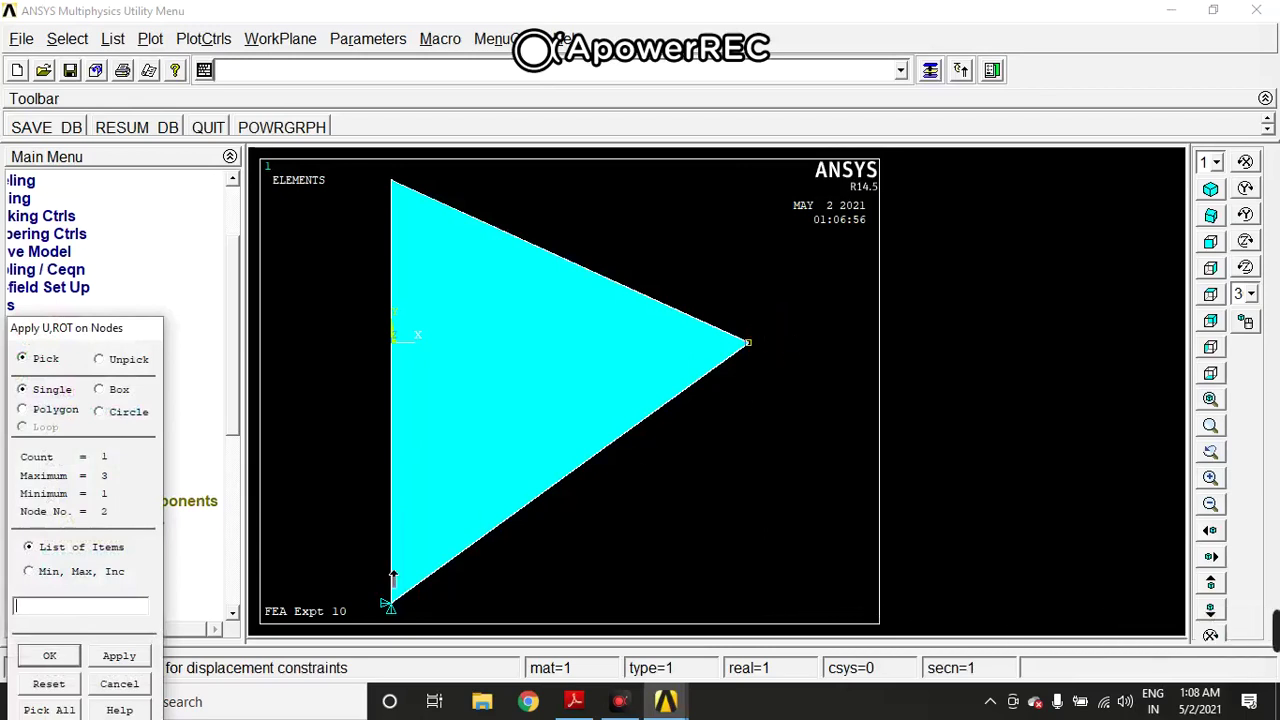
{"action": "left_click", "coordinate": [119, 657]}
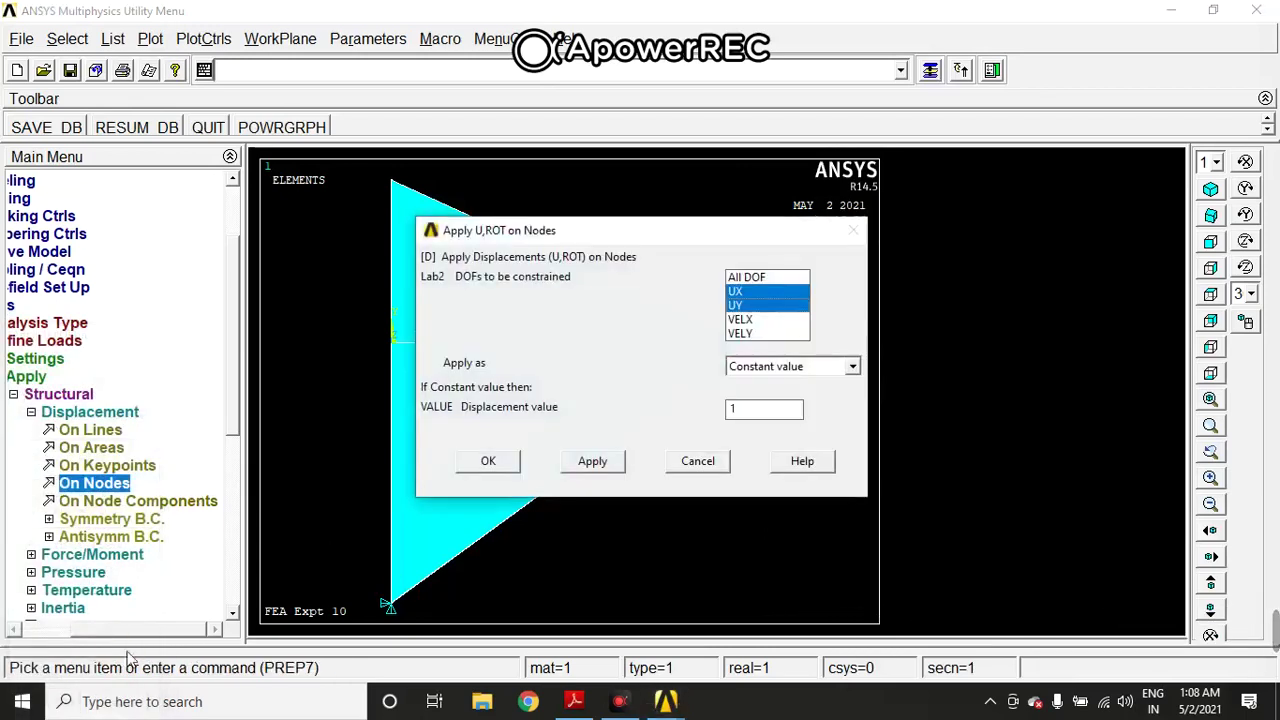
{"action": "left_click", "coordinate": [757, 305]}
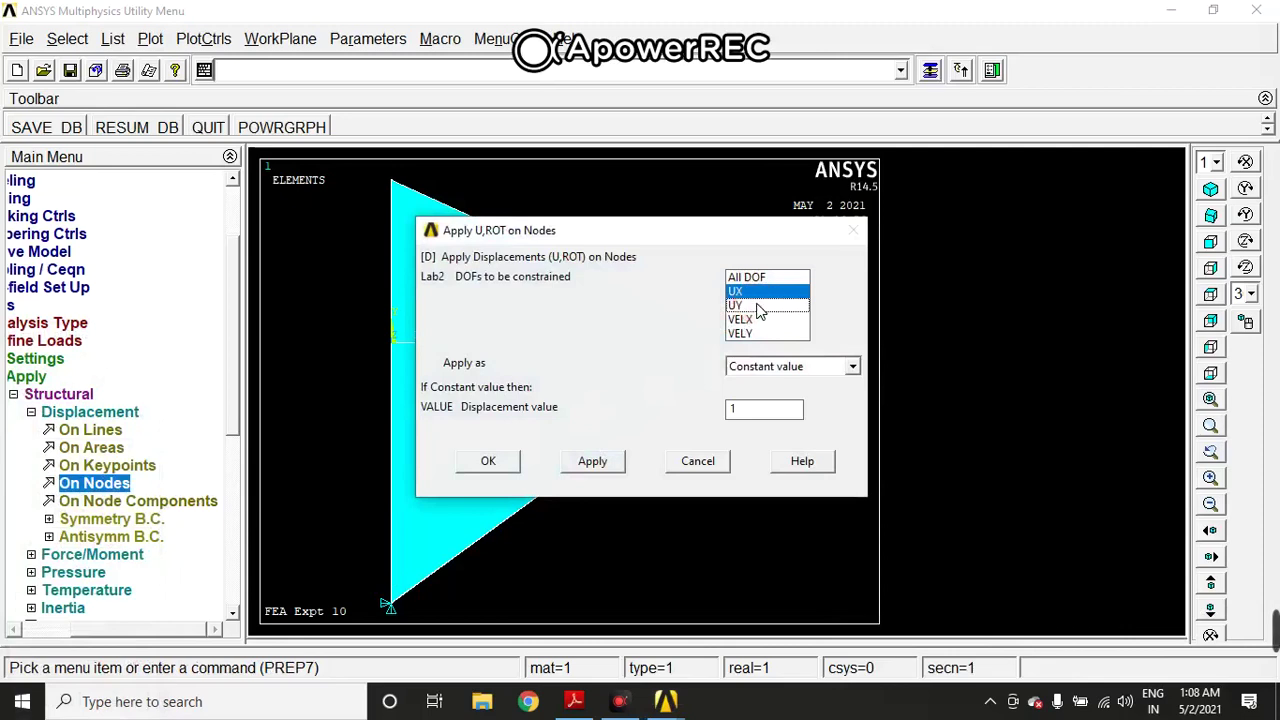
{"action": "left_click", "coordinate": [769, 409]}
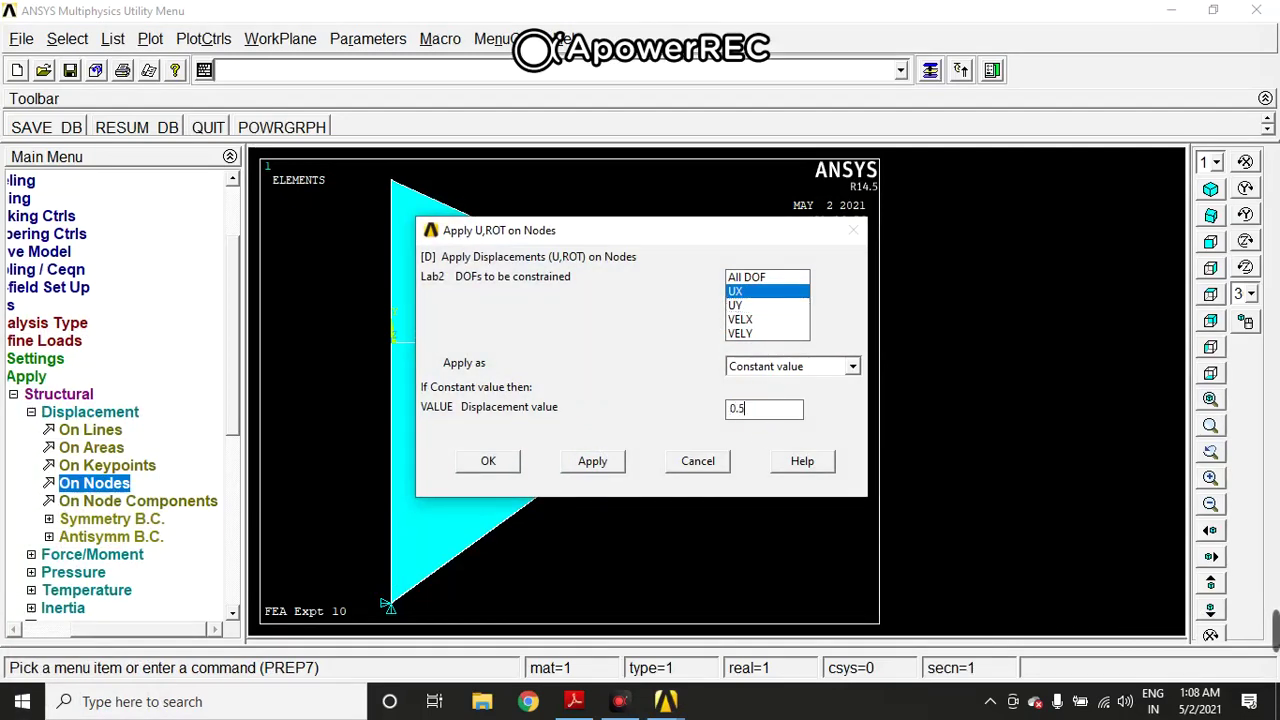
{"action": "left_click", "coordinate": [592, 461]}
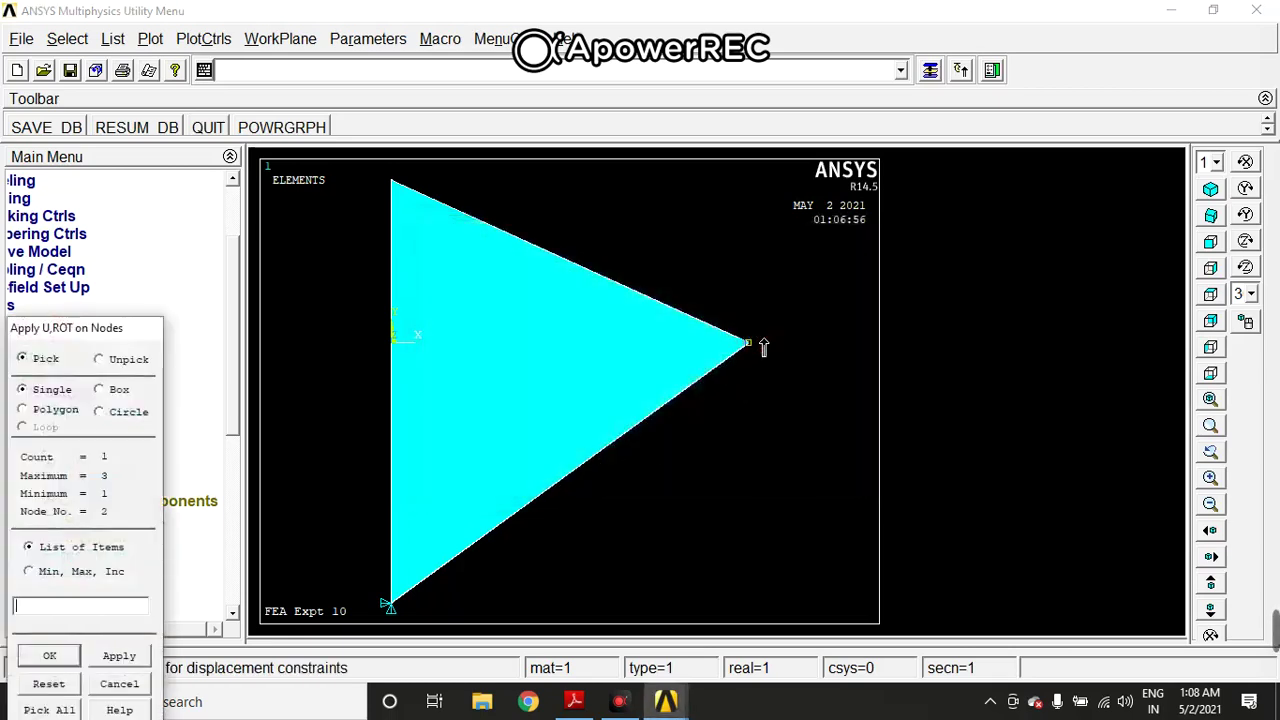
Step: Apply a constant UY displacement of 0 to the node at the plate's right corner
{"action": "left_click", "coordinate": [120, 656]}
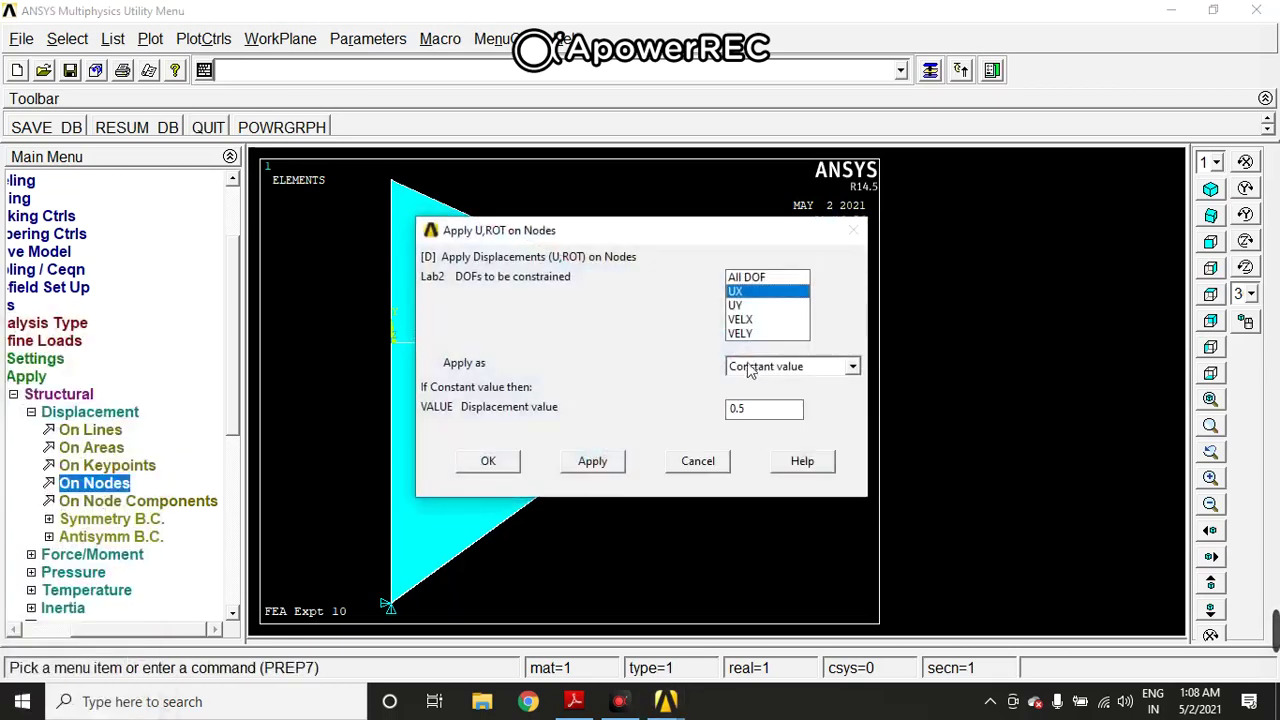
{"action": "left_click", "coordinate": [766, 305]}
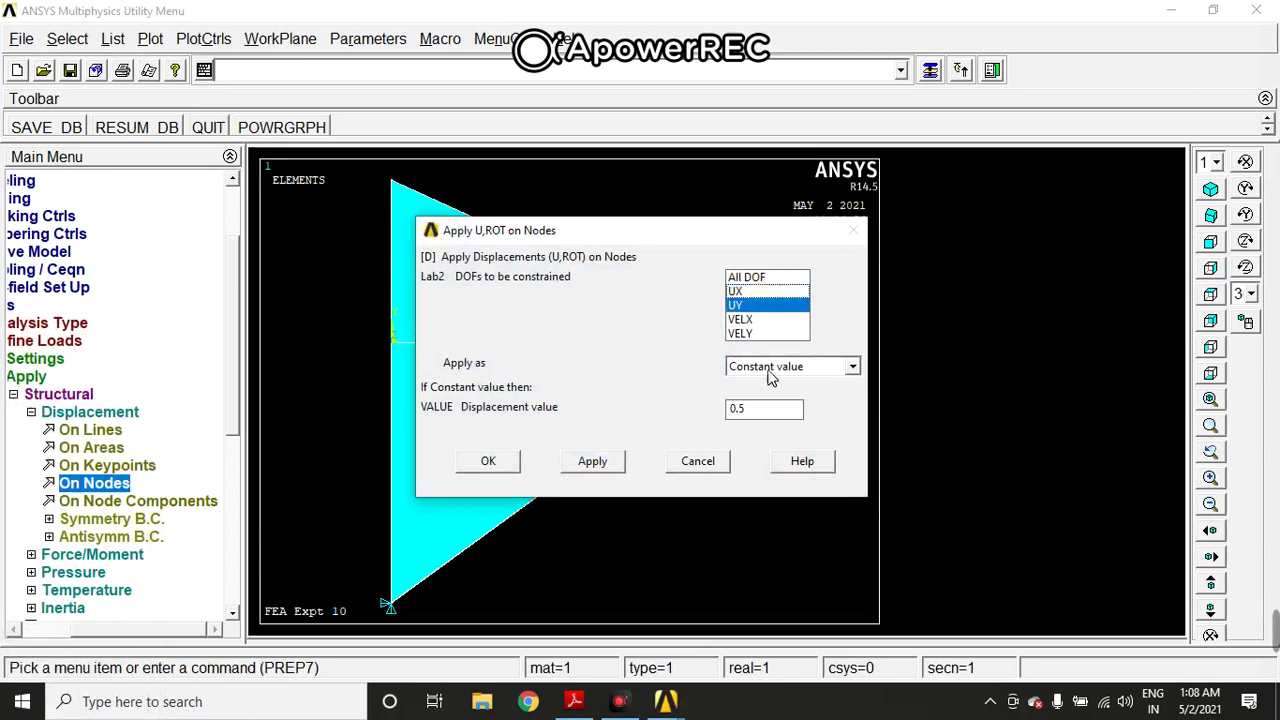
{"action": "left_click", "coordinate": [765, 413]}
{"action": "key", "text": "BackSpace"}
{"action": "left_click", "coordinate": [590, 465]}
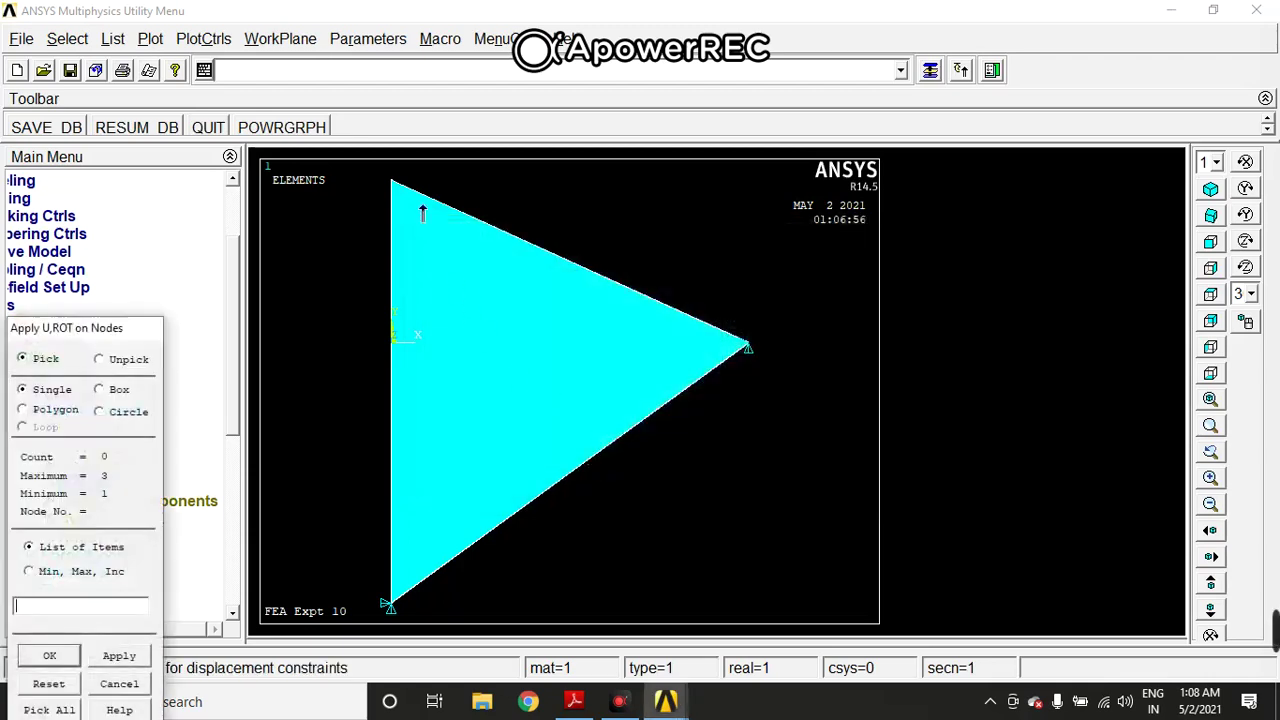
Step: Apply a constant UX displacement of 2 to the plate's upper-left node
{"action": "left_click", "coordinate": [402, 176]}
{"action": "left_click", "coordinate": [150, 658]}
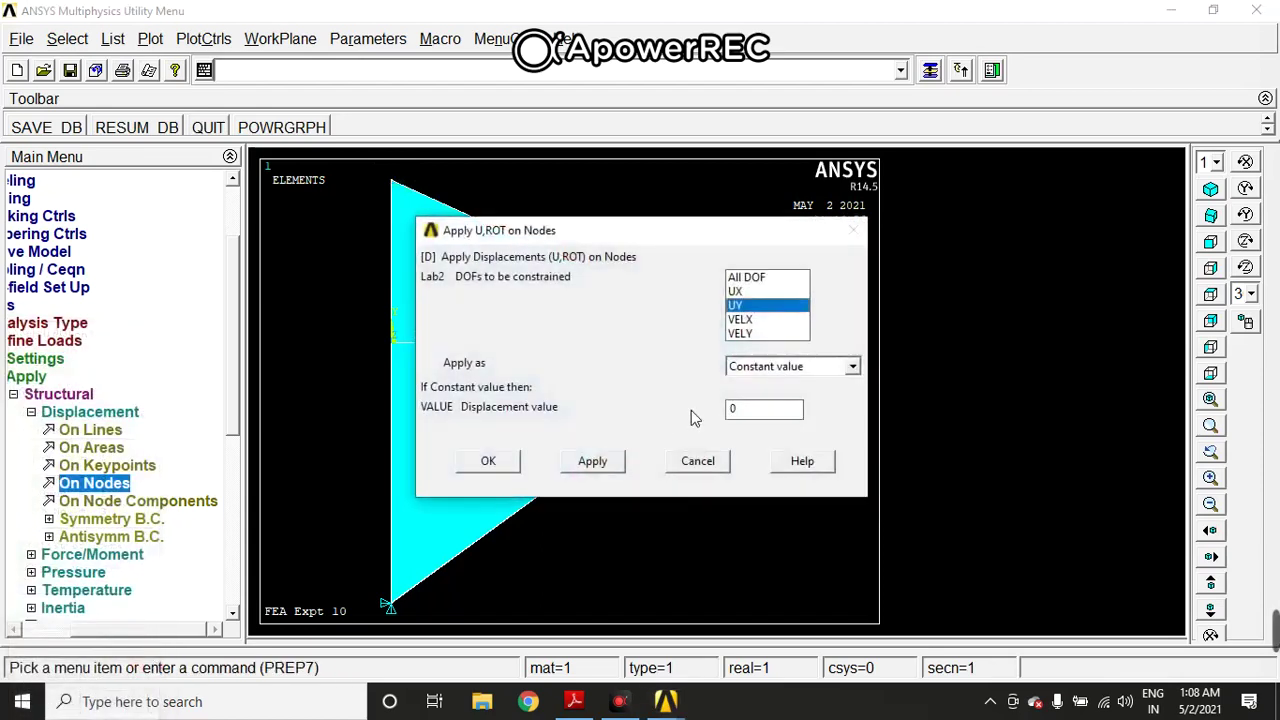
{"action": "left_click", "coordinate": [757, 310]}
{"action": "left_click", "coordinate": [762, 412]}
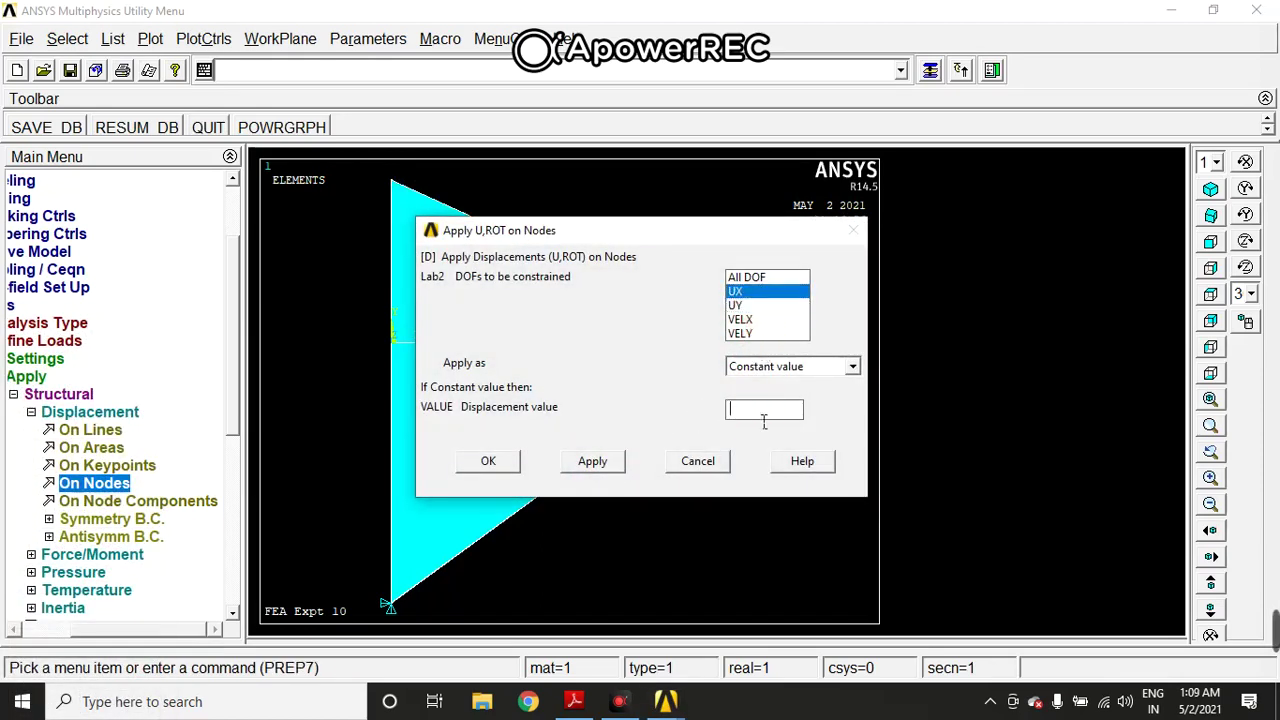
{"action": "left_click", "coordinate": [597, 464]}
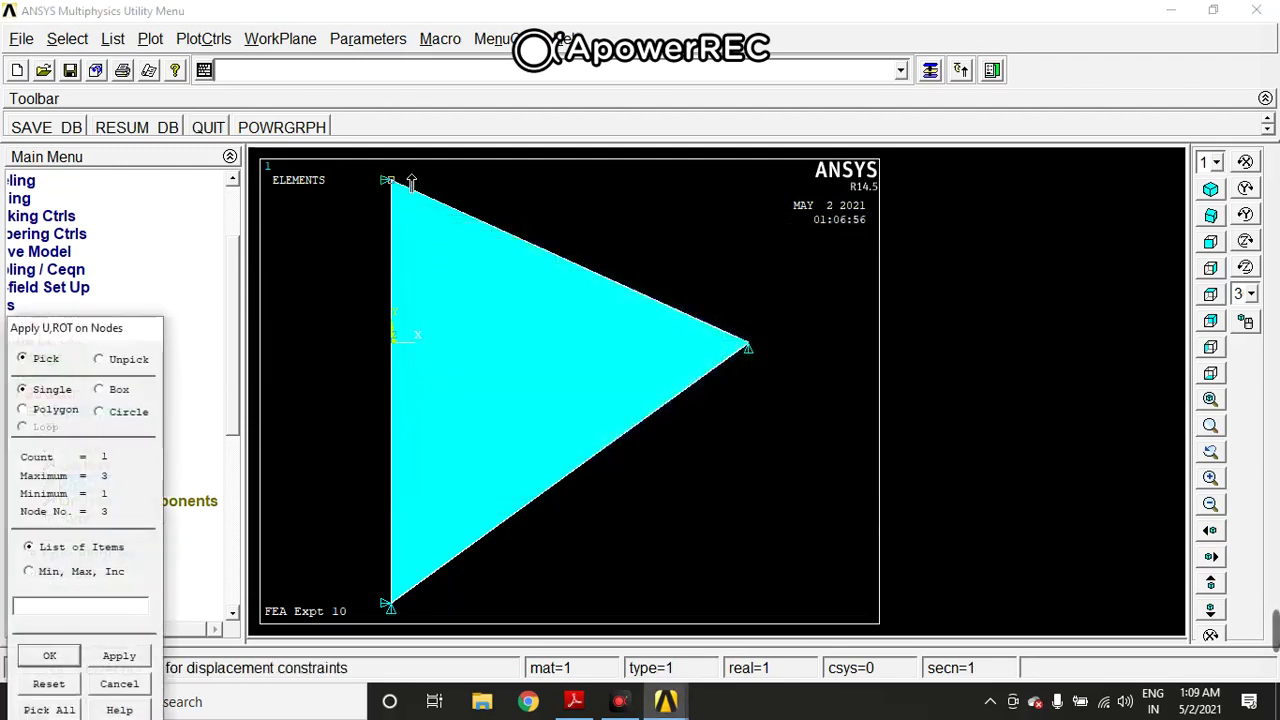
Step: Apply a constant UY displacement to the plate's upper-left node and finish defining the nodal displacements
{"action": "left_click", "coordinate": [128, 657]}
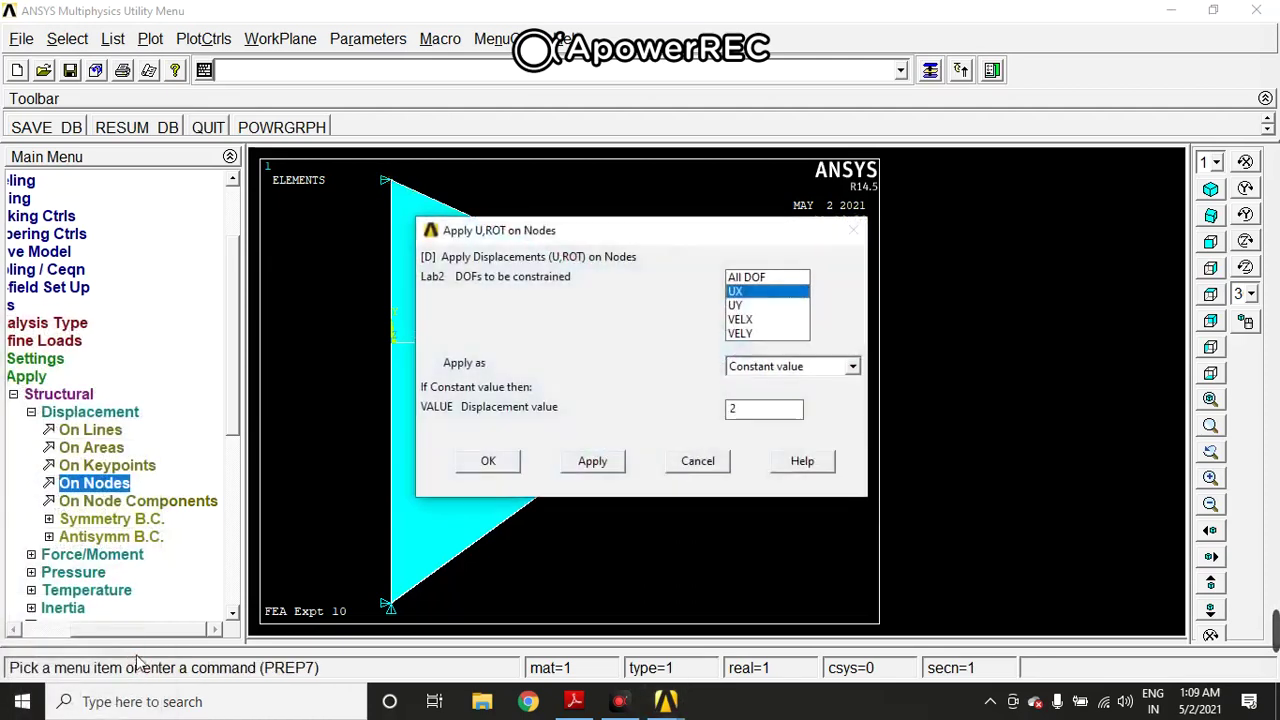
{"action": "left_click", "coordinate": [760, 305]}
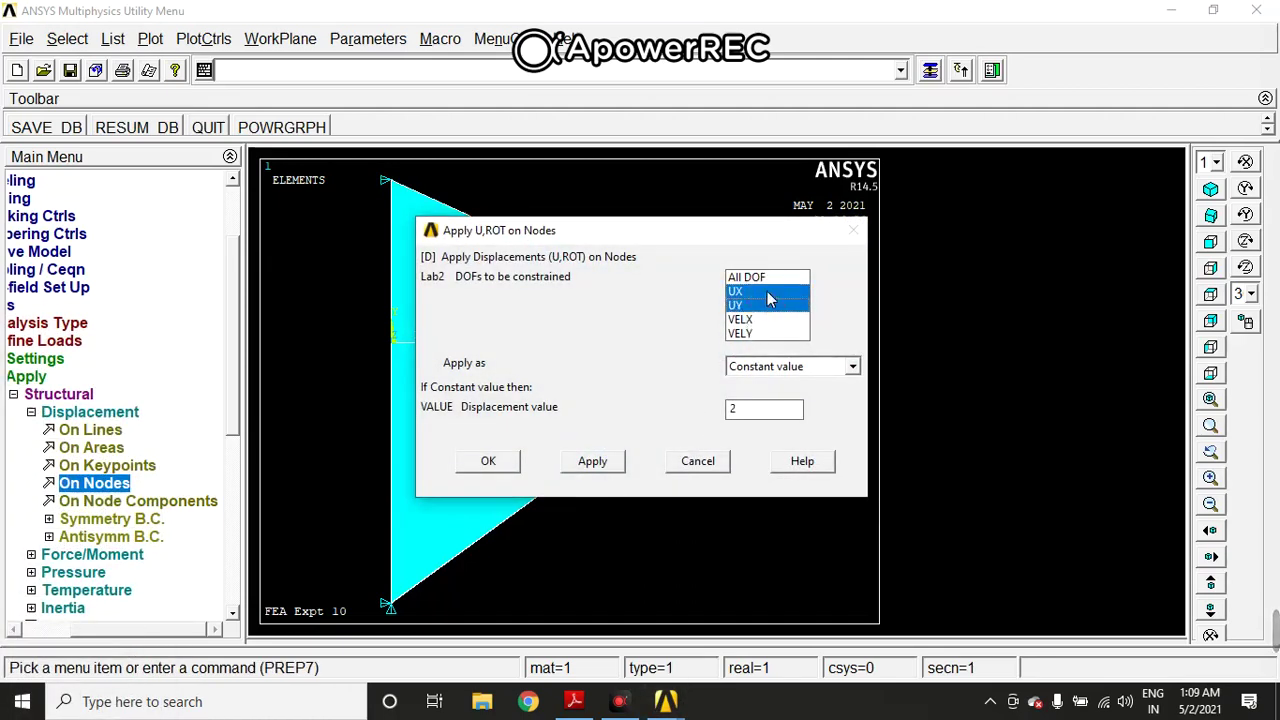
{"action": "left_click", "coordinate": [755, 420]}
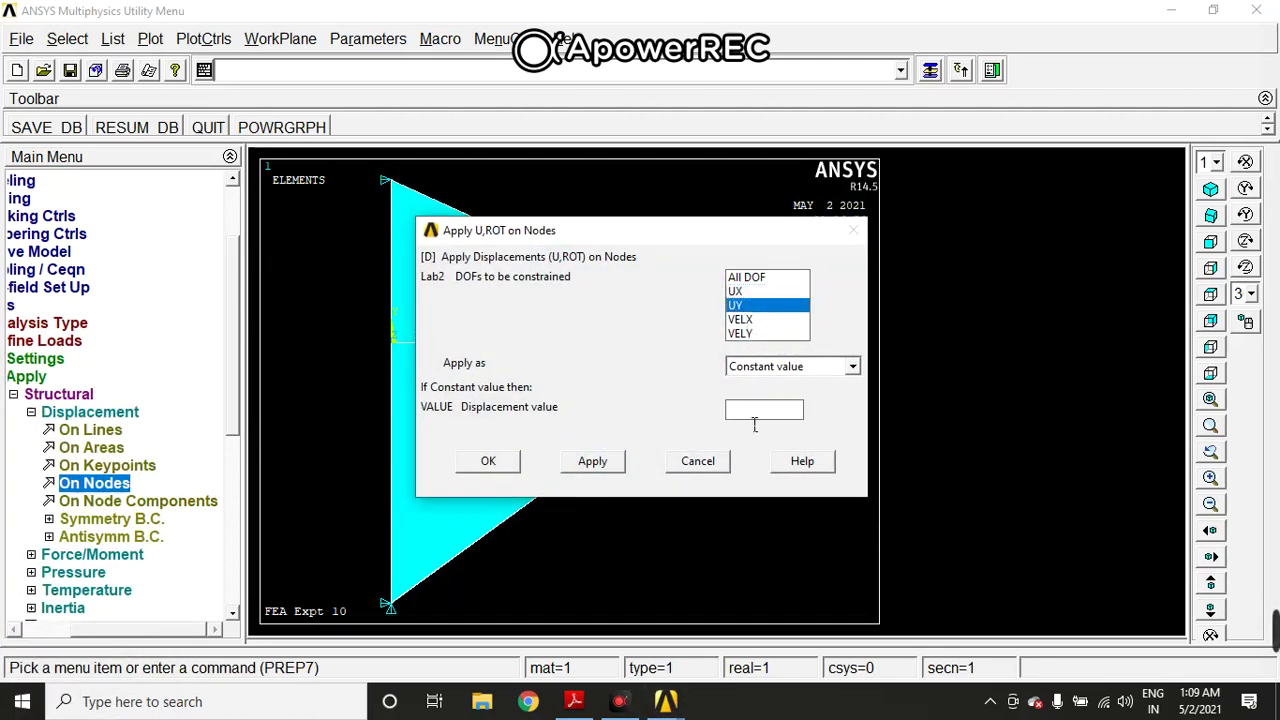
{"action": "left_click", "coordinate": [503, 463]}
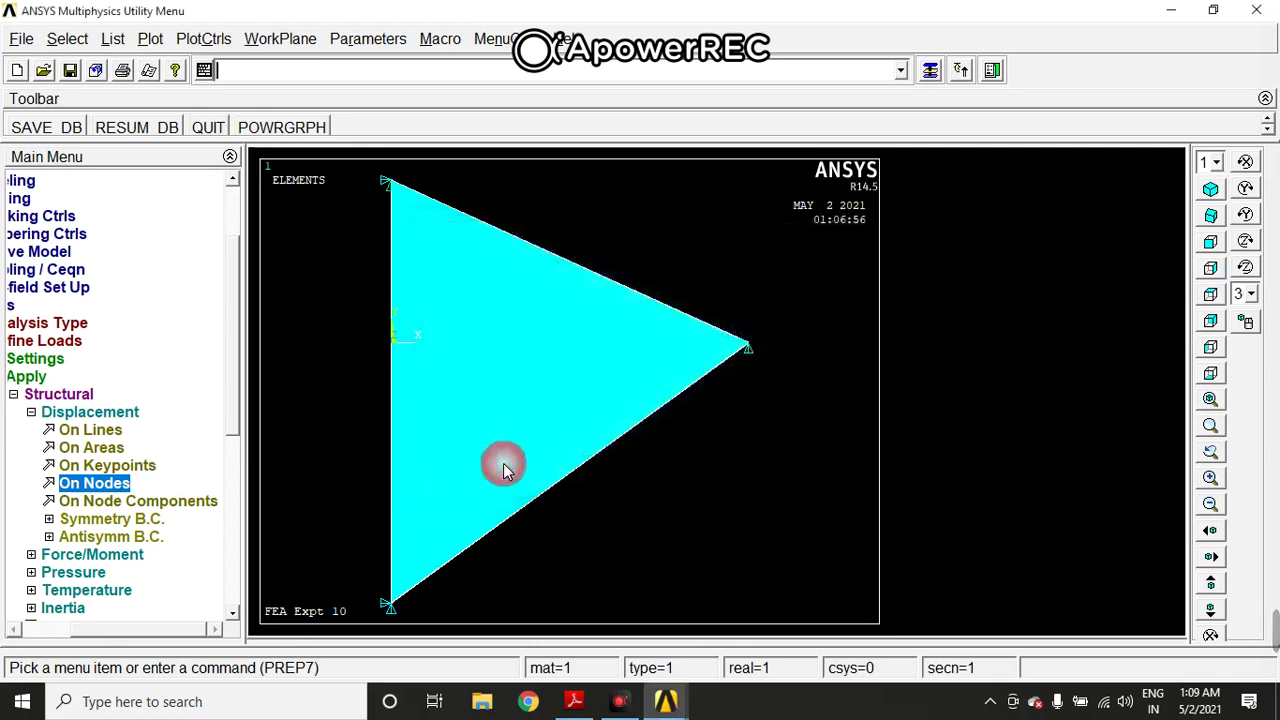
Step: Solve the current load step, proceeding despite the model check warning, and close the solution note and status listing
{"action": "left_click", "coordinate": [30, 395]}
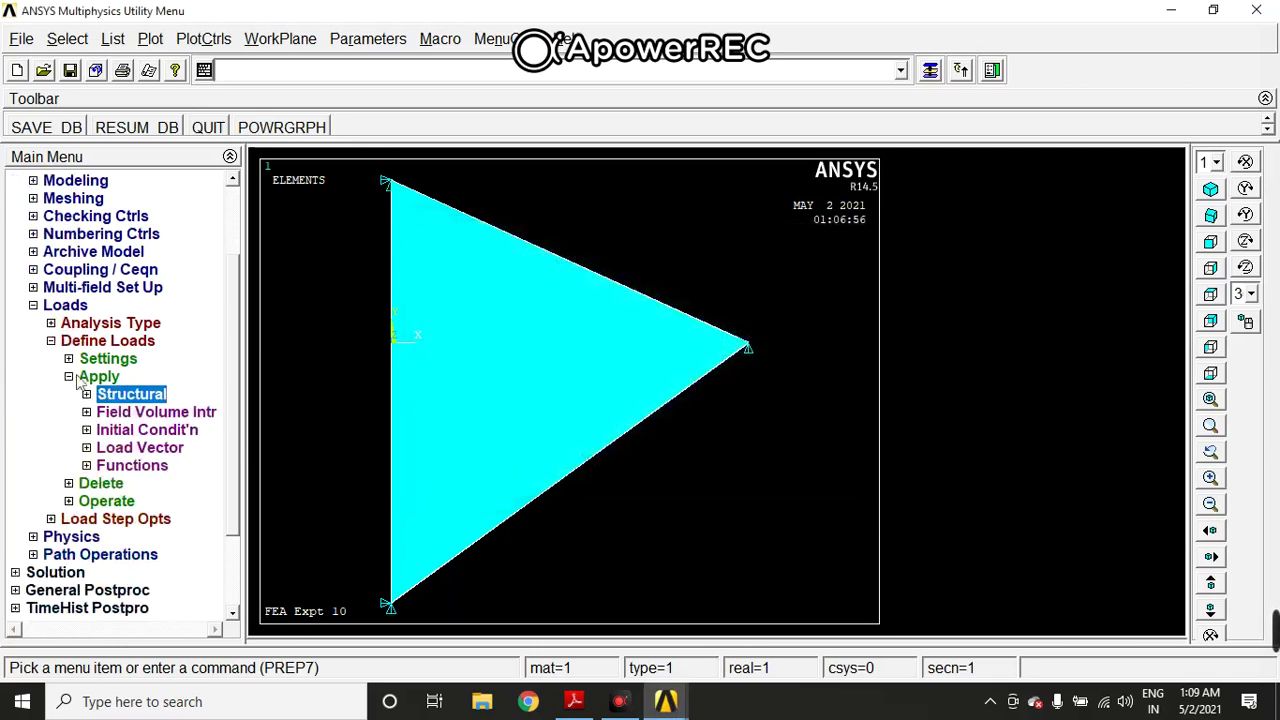
{"action": "left_click", "coordinate": [33, 305]}
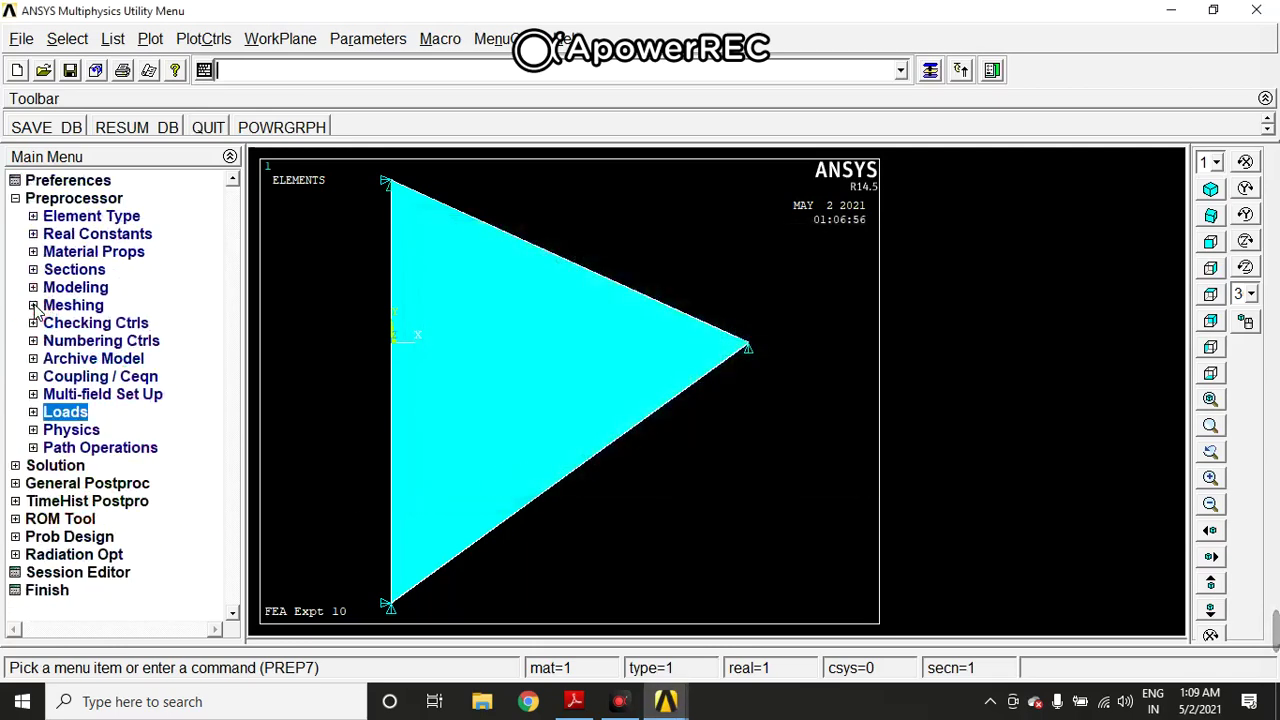
{"action": "left_click", "coordinate": [78, 469]}
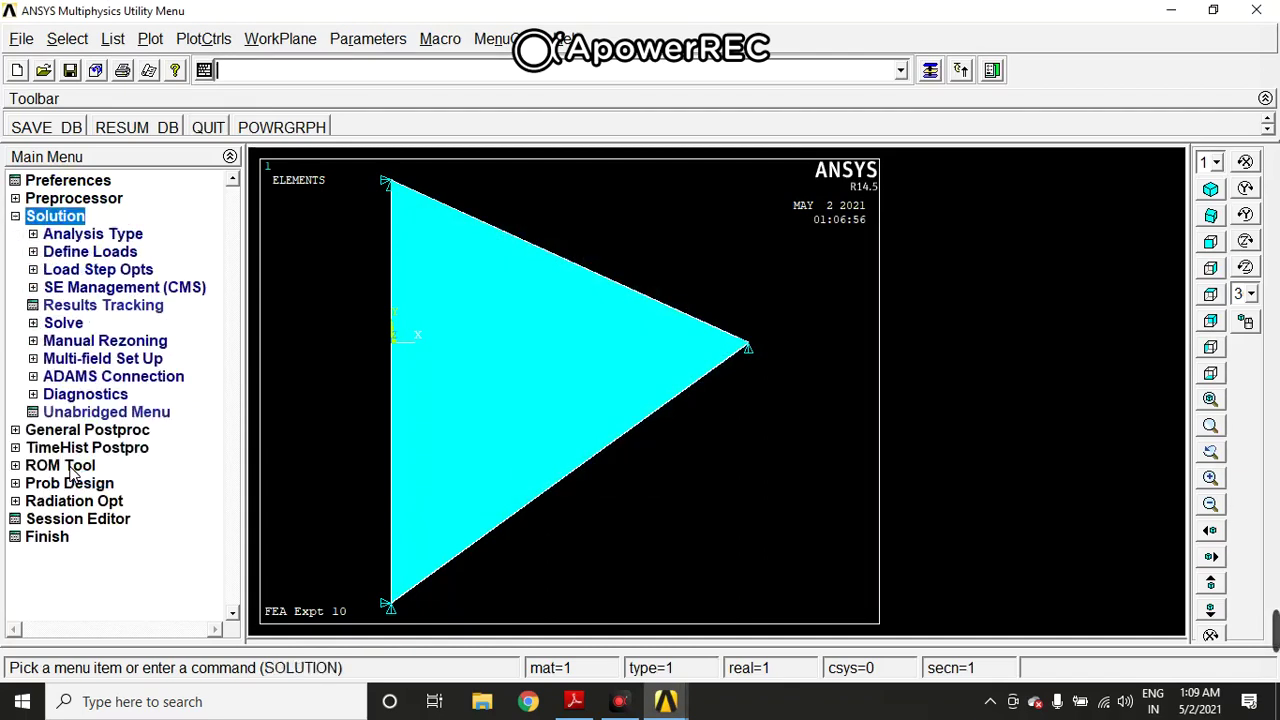
{"action": "left_click", "coordinate": [70, 326]}
{"action": "left_click", "coordinate": [124, 344]}
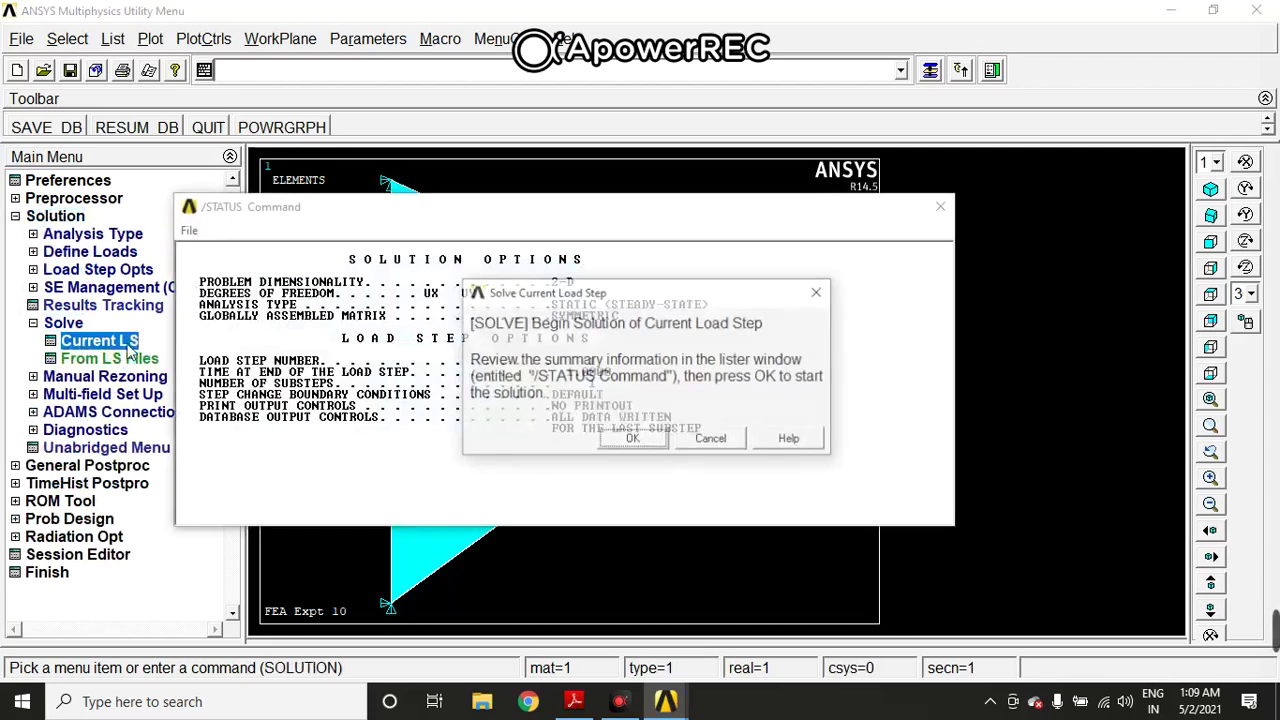
{"action": "left_click", "coordinate": [630, 440]}
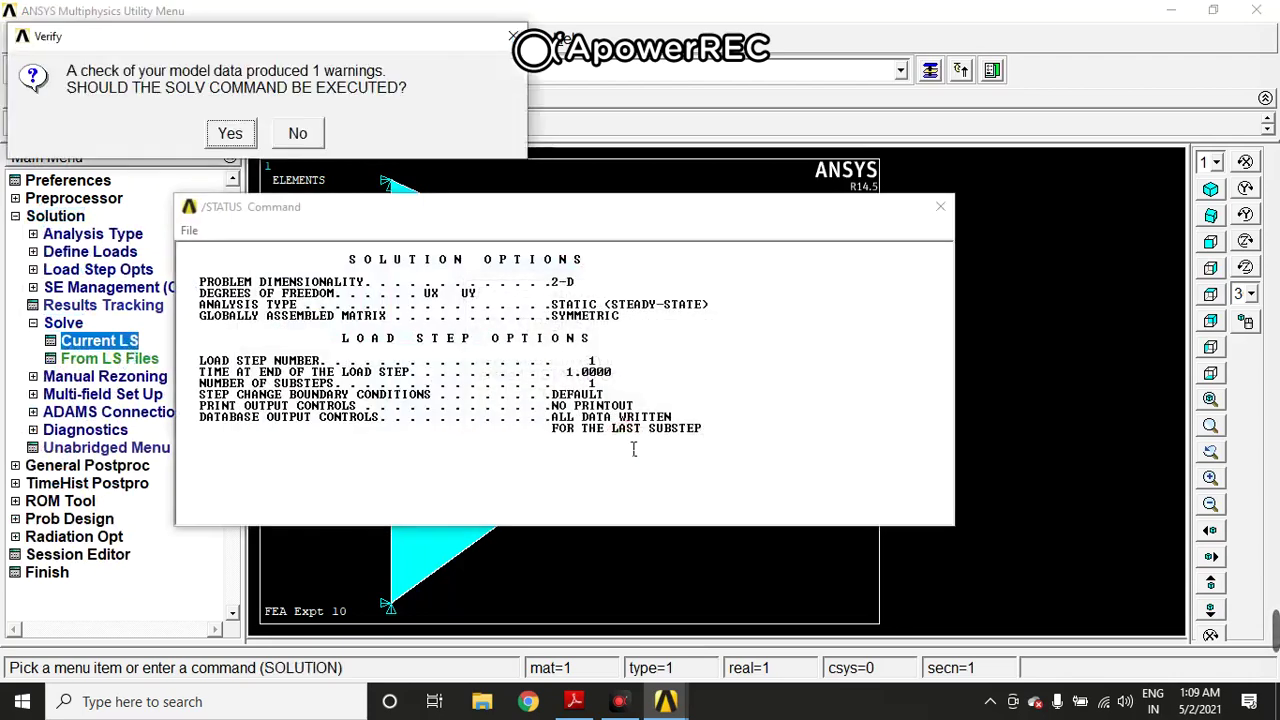
{"action": "left_click", "coordinate": [230, 133]}
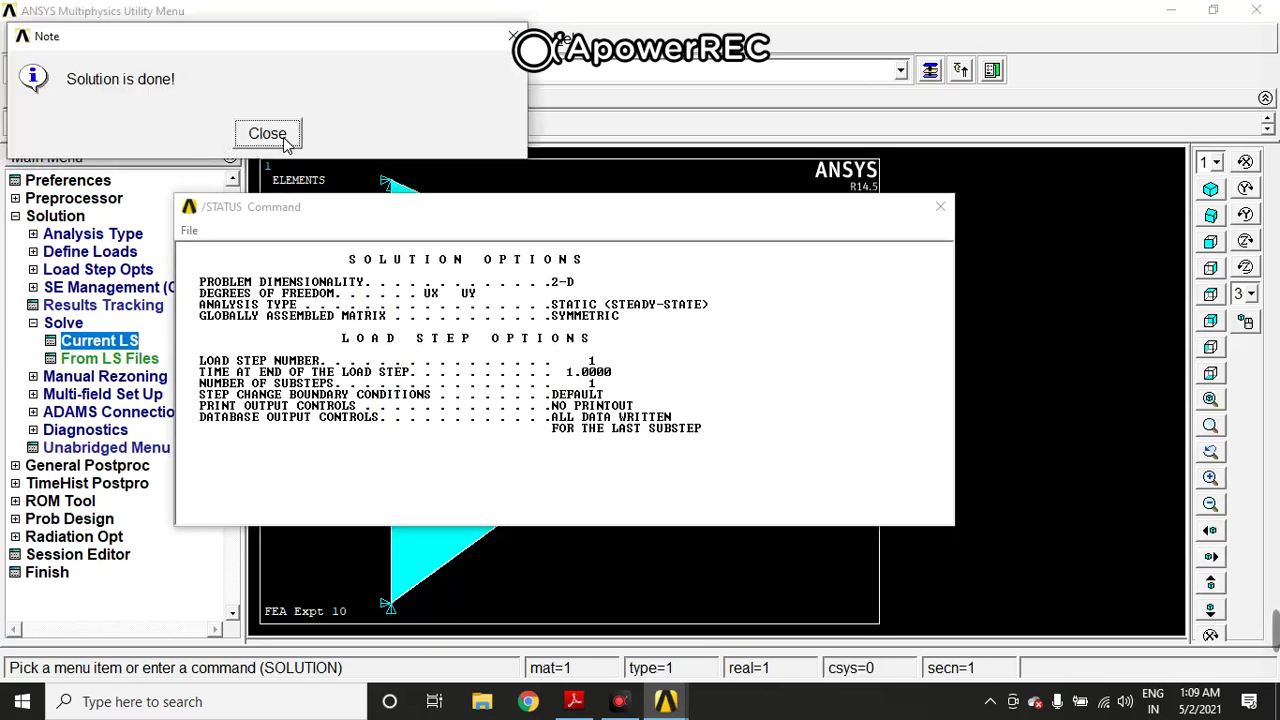
{"action": "left_click", "coordinate": [267, 134]}
{"action": "left_click", "coordinate": [940, 207]}
Step: Save the constrained element plot as a color BMP hard copy named file003.bmp with reversed video
{"action": "mouse_move", "coordinate": [1272, 638]}
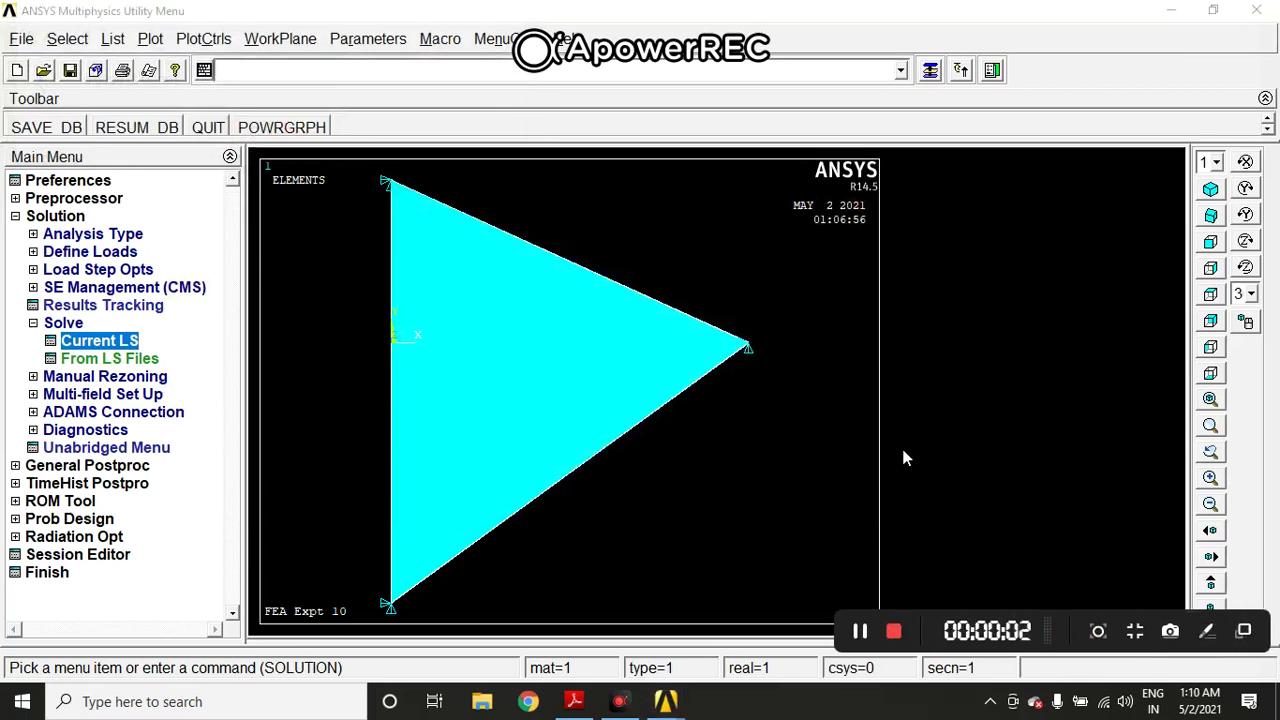
{"action": "left_click", "coordinate": [205, 39]}
{"action": "mouse_move", "coordinate": [255, 358]}
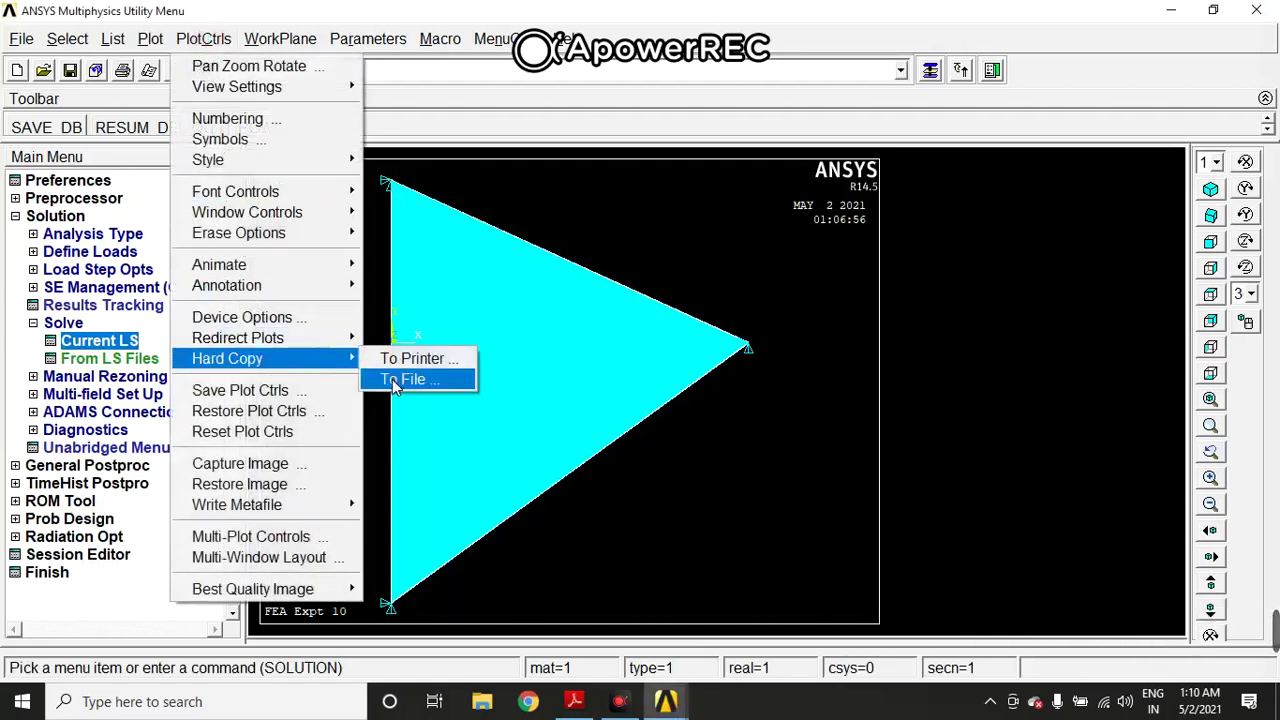
{"action": "left_click", "coordinate": [407, 375]}
{"action": "left_click", "coordinate": [1121, 438]}
{"action": "type", "text": "3.bmp"}
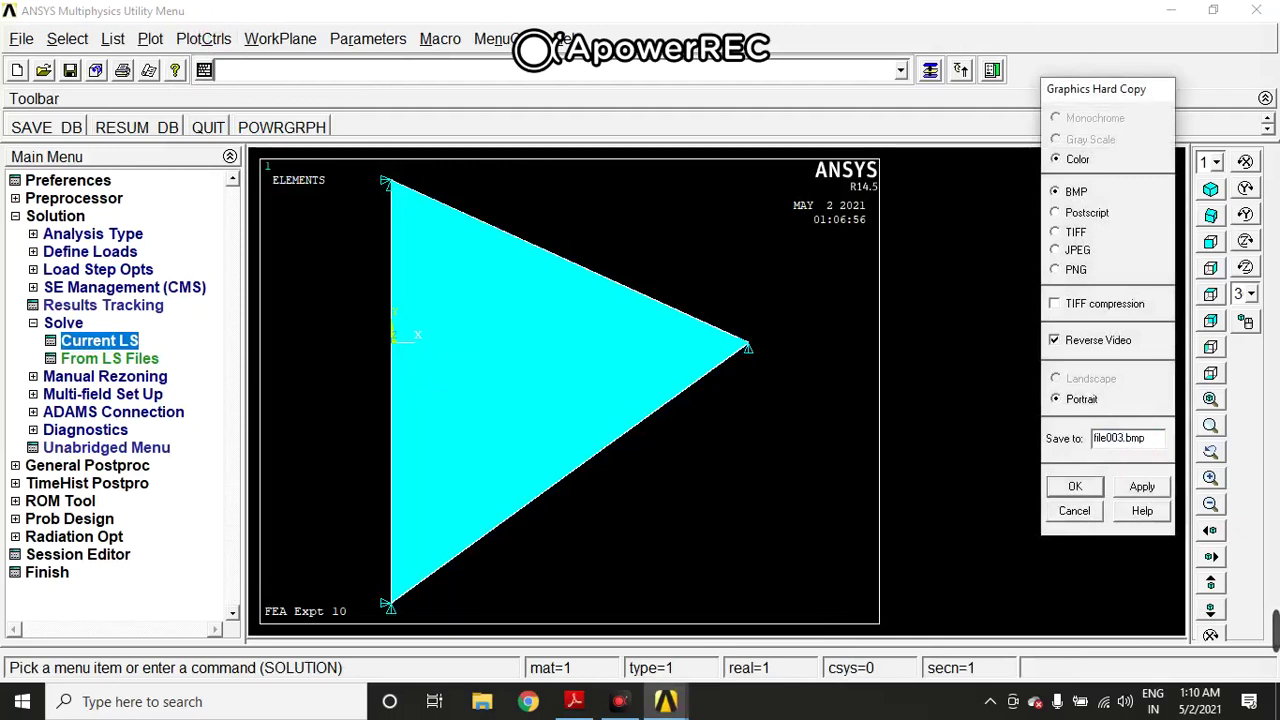
{"action": "left_click", "coordinate": [1085, 492]}
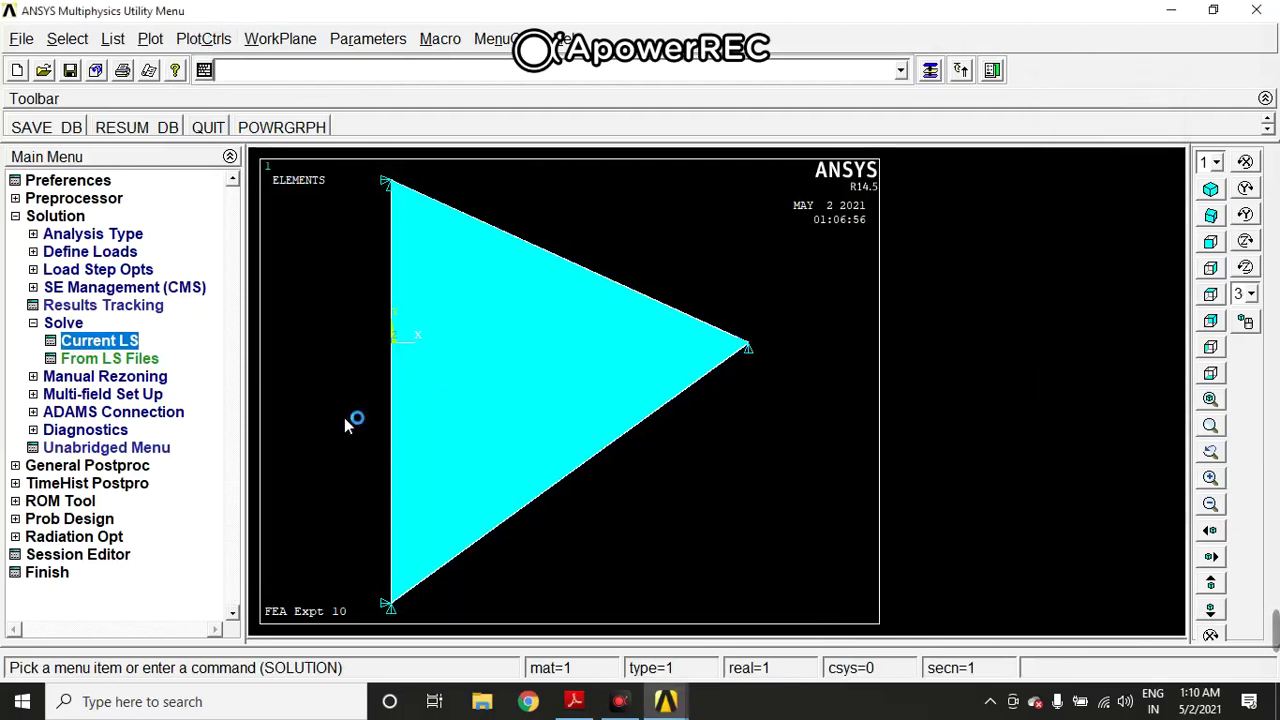
Step: Plot the plate's deformed shape together with the undeformed shape in the general postprocessor
{"action": "left_click", "coordinate": [20, 216]}
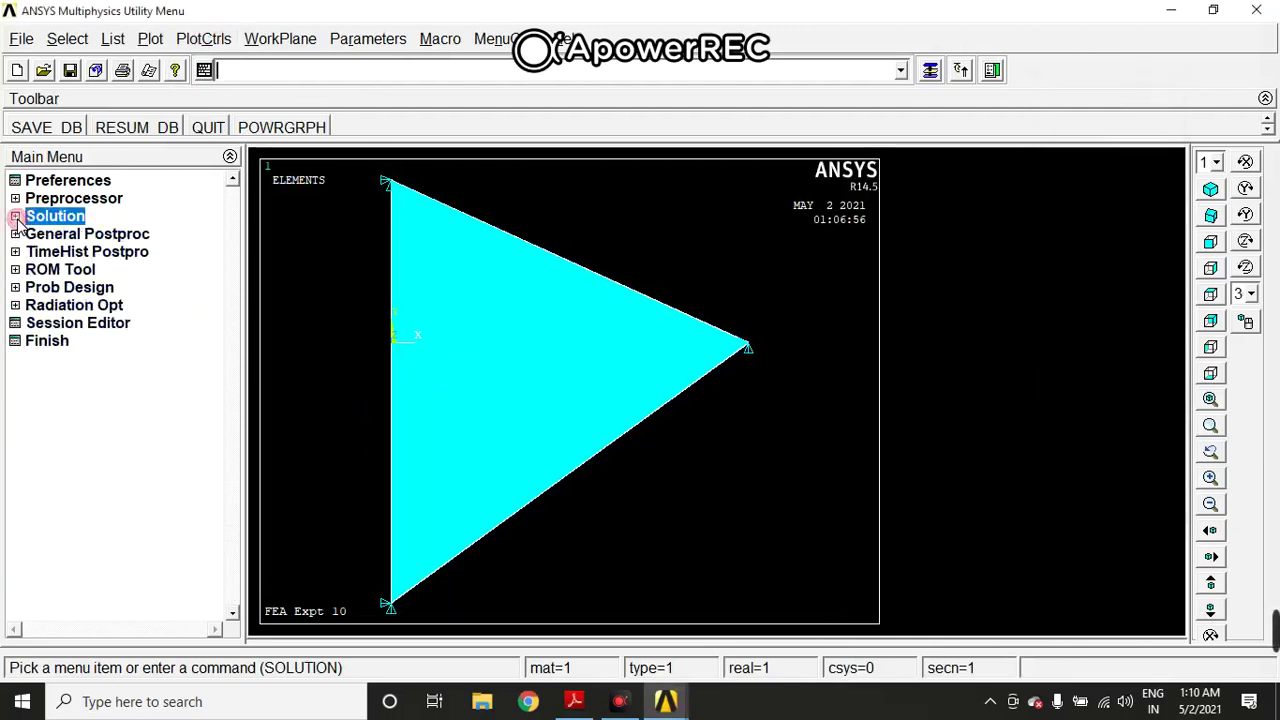
{"action": "left_click", "coordinate": [90, 238]}
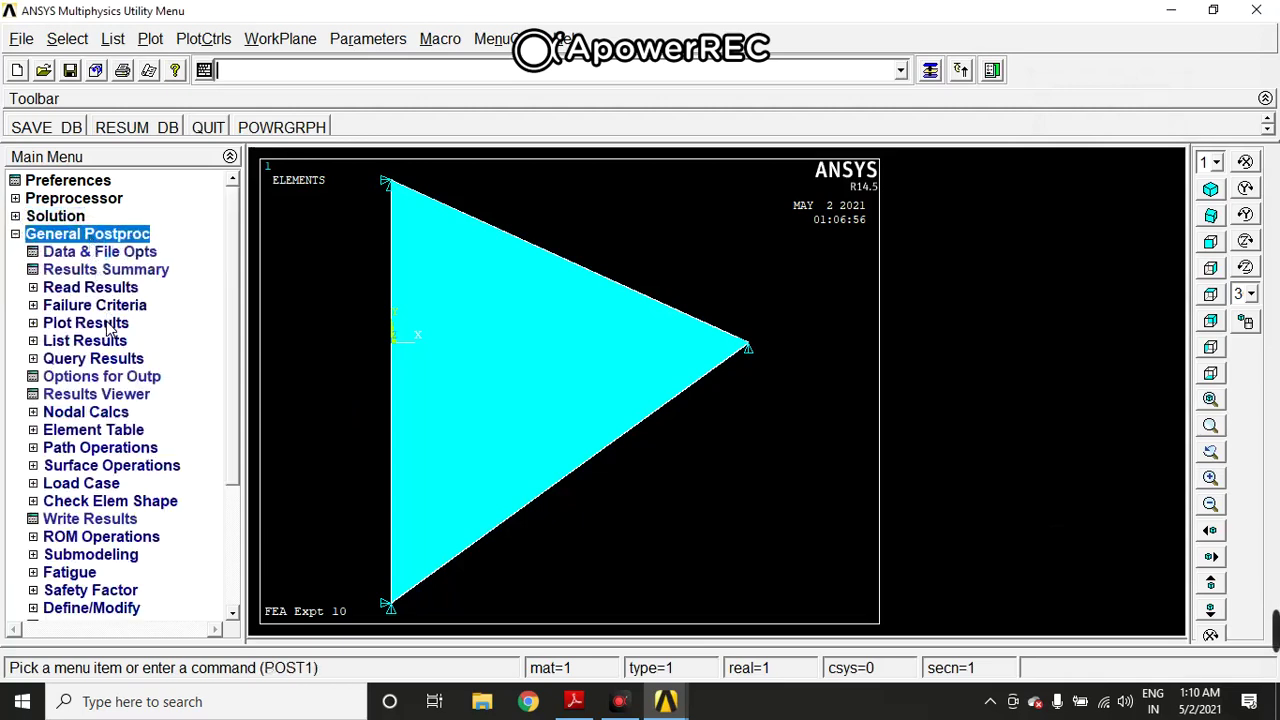
{"action": "left_click", "coordinate": [110, 328]}
{"action": "left_click", "coordinate": [118, 344]}
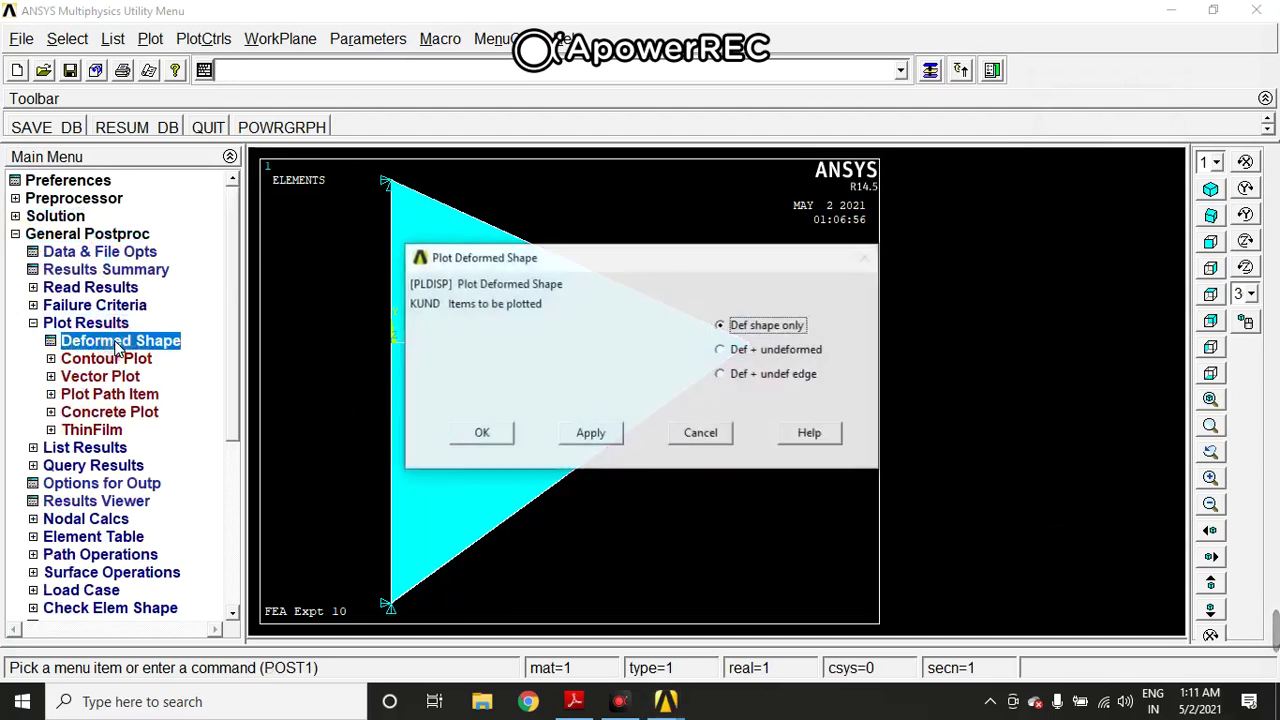
{"action": "left_click", "coordinate": [770, 352]}
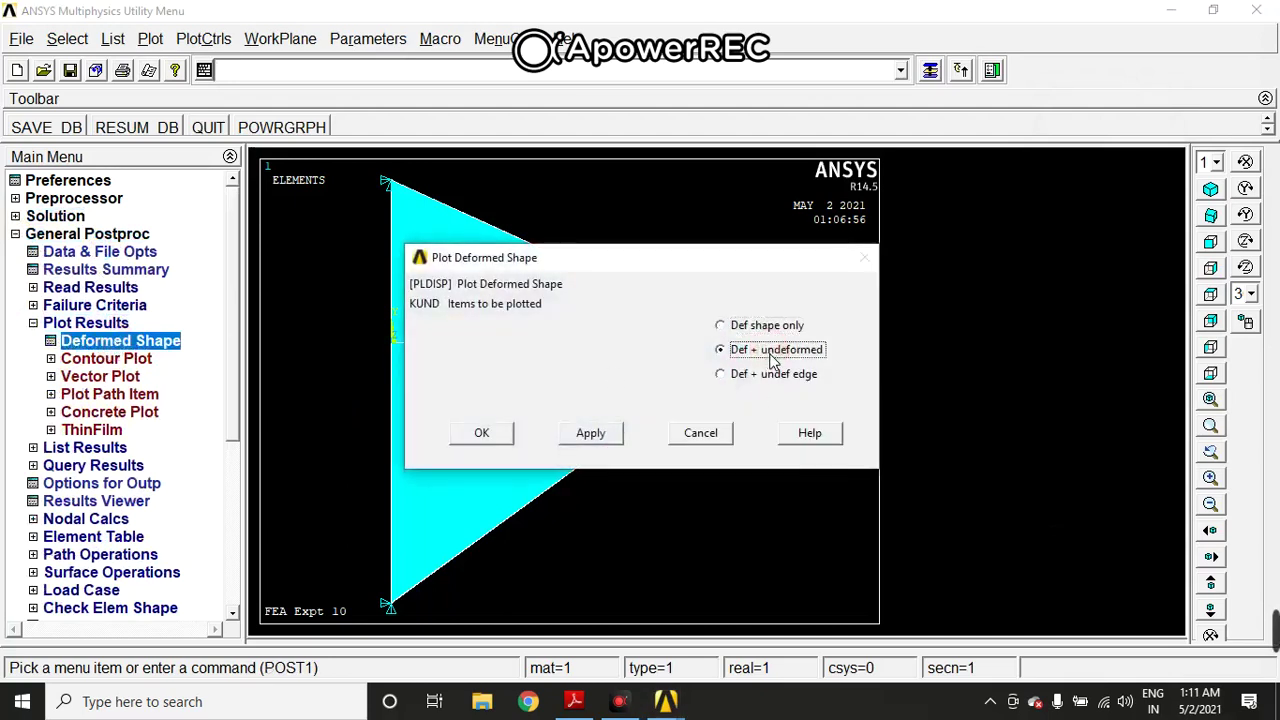
{"action": "left_click", "coordinate": [495, 434]}
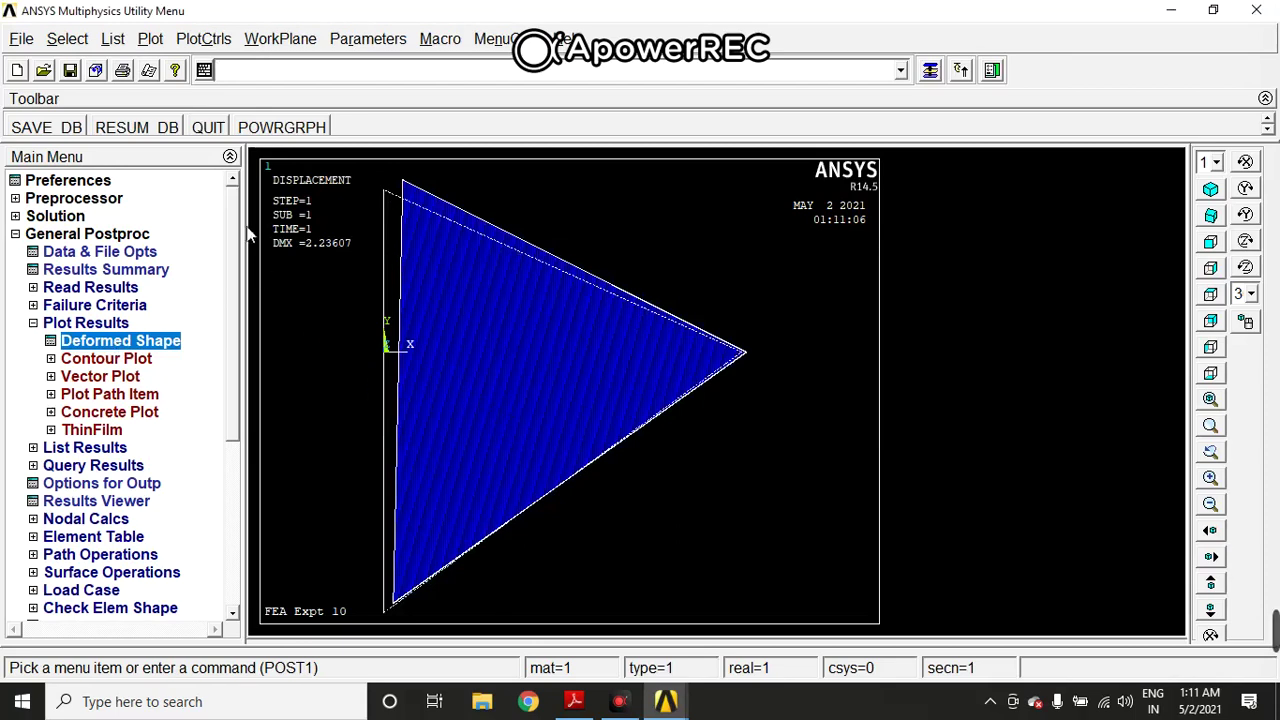
Step: Save the deformed and undeformed shape plot to a color BMP hard copy file with reversed video
{"action": "left_click", "coordinate": [205, 39]}
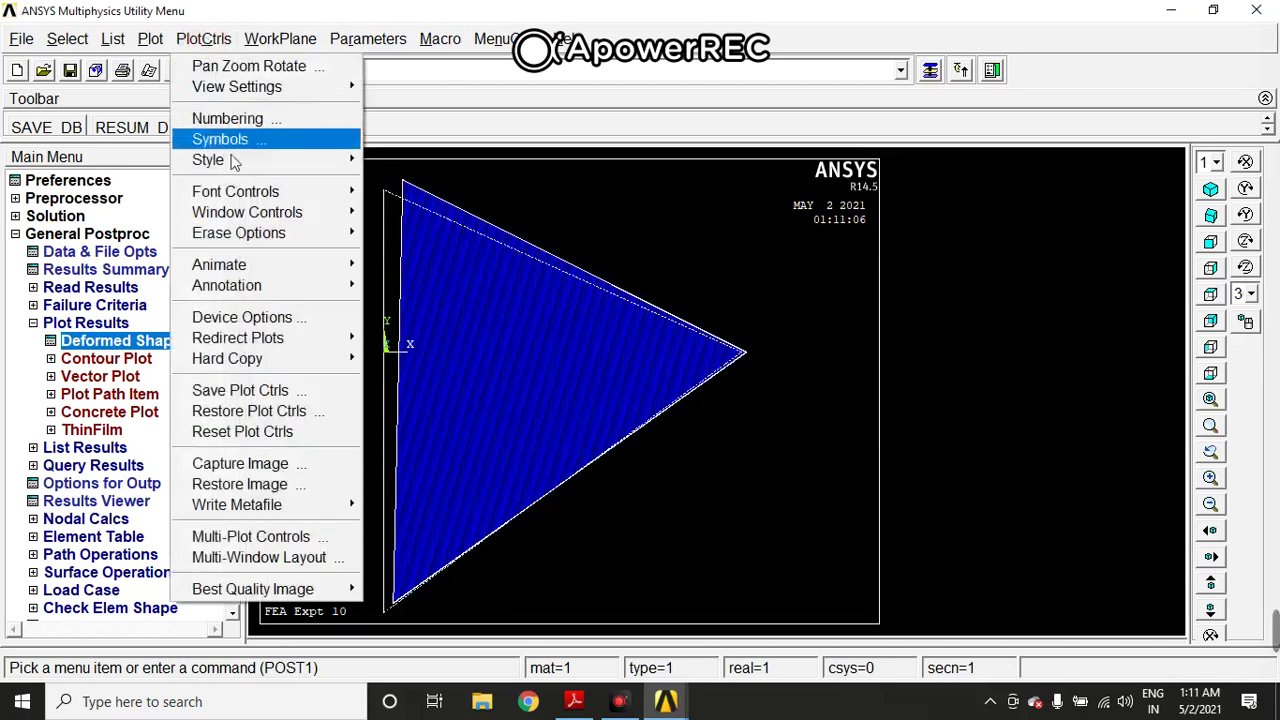
{"action": "mouse_move", "coordinate": [281, 366]}
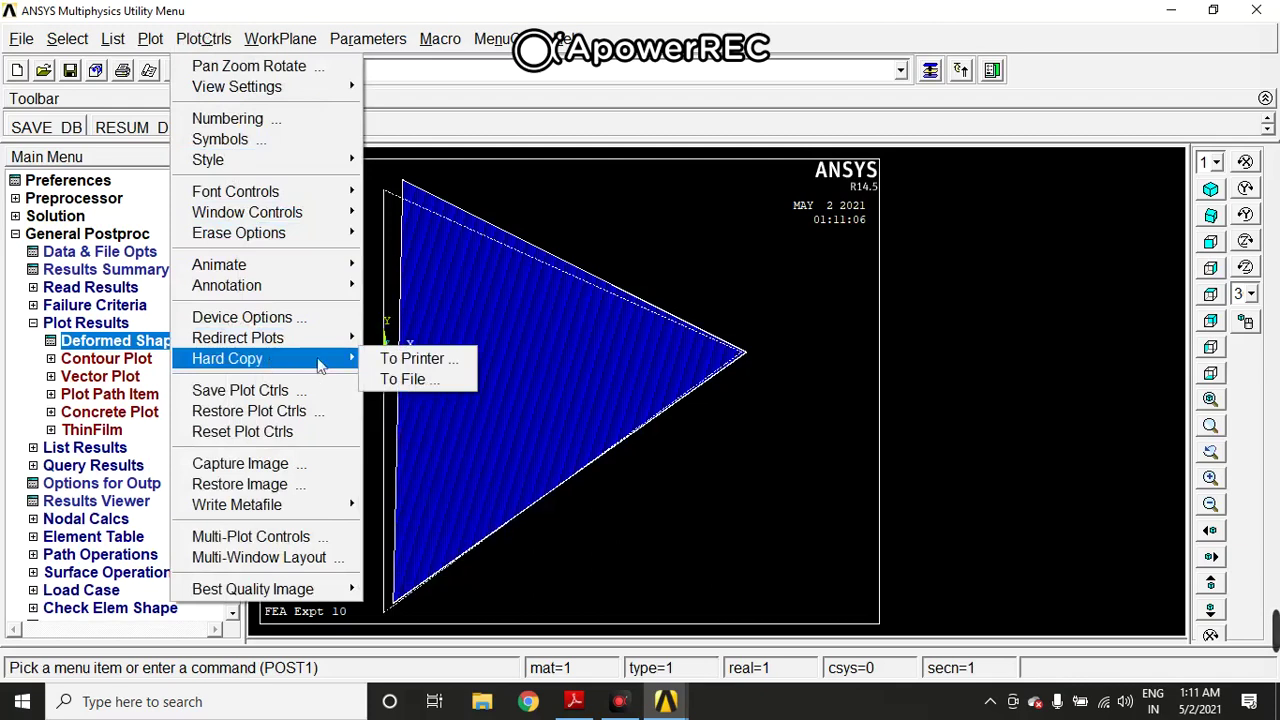
{"action": "left_click", "coordinate": [402, 379]}
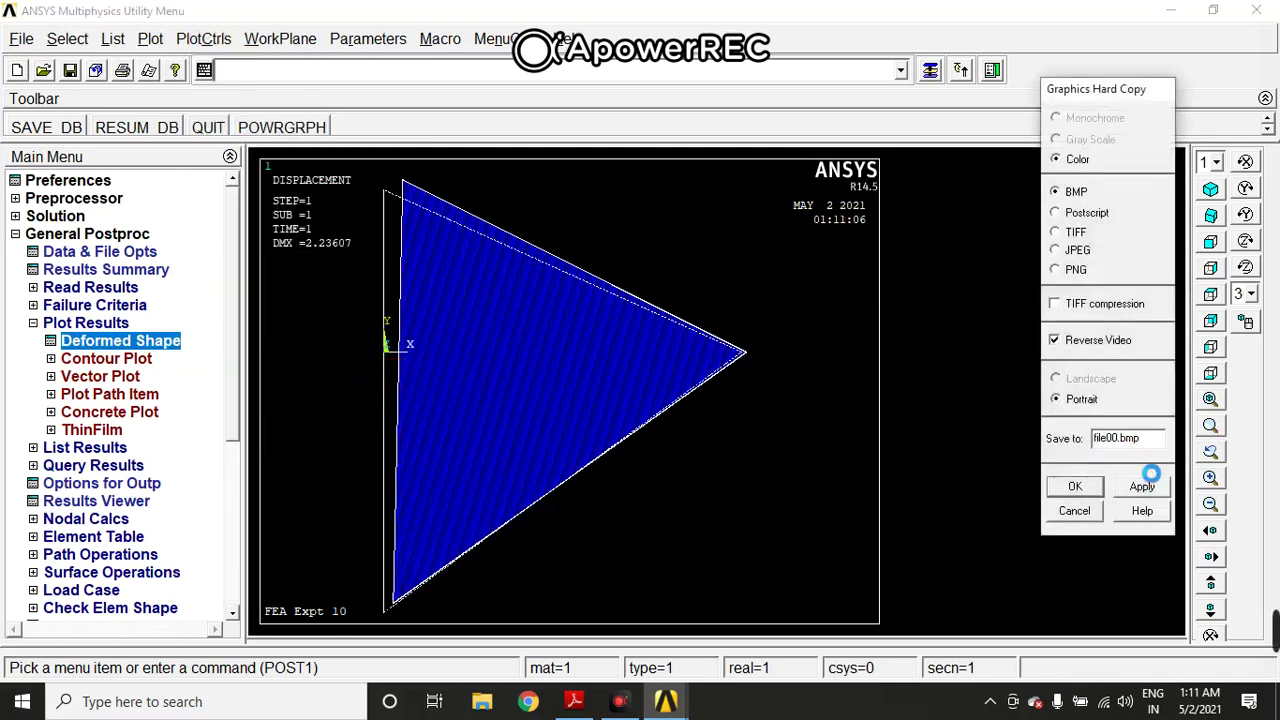
{"action": "left_click", "coordinate": [1079, 492]}
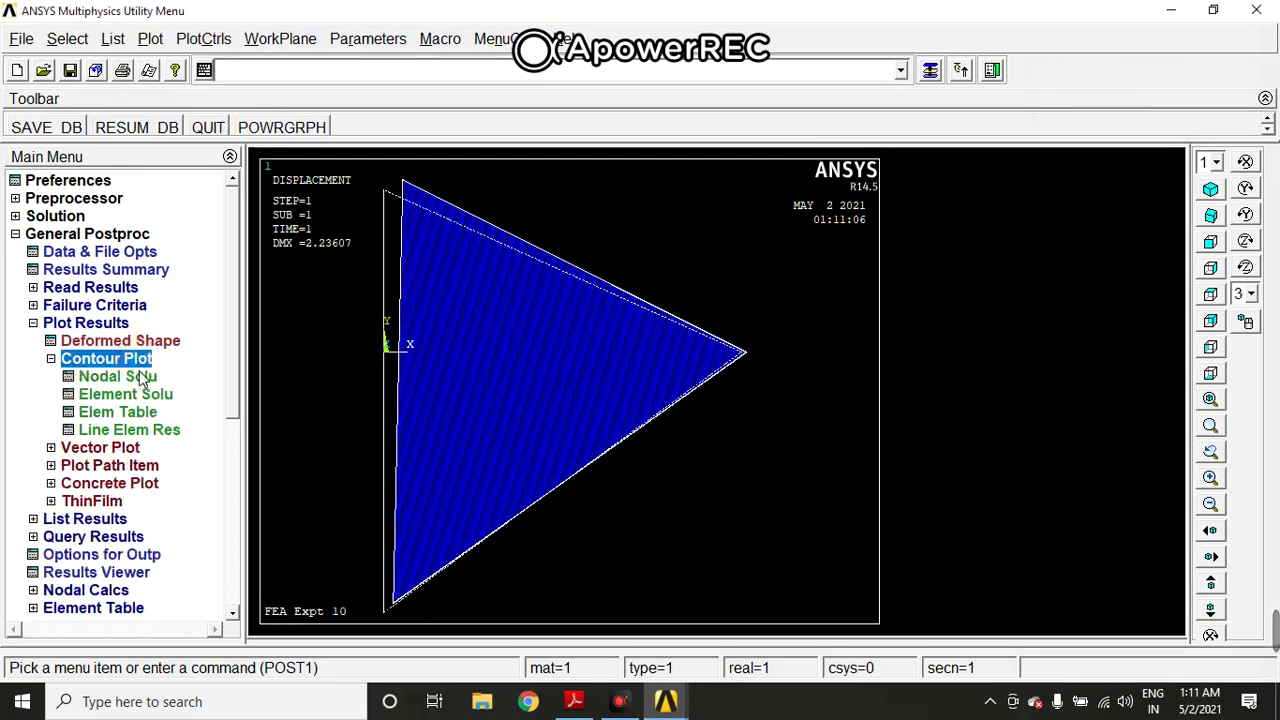
Step: Plot the nodal solution contour of the displacement vector sum on the deformed shape only
{"action": "left_click", "coordinate": [141, 377]}
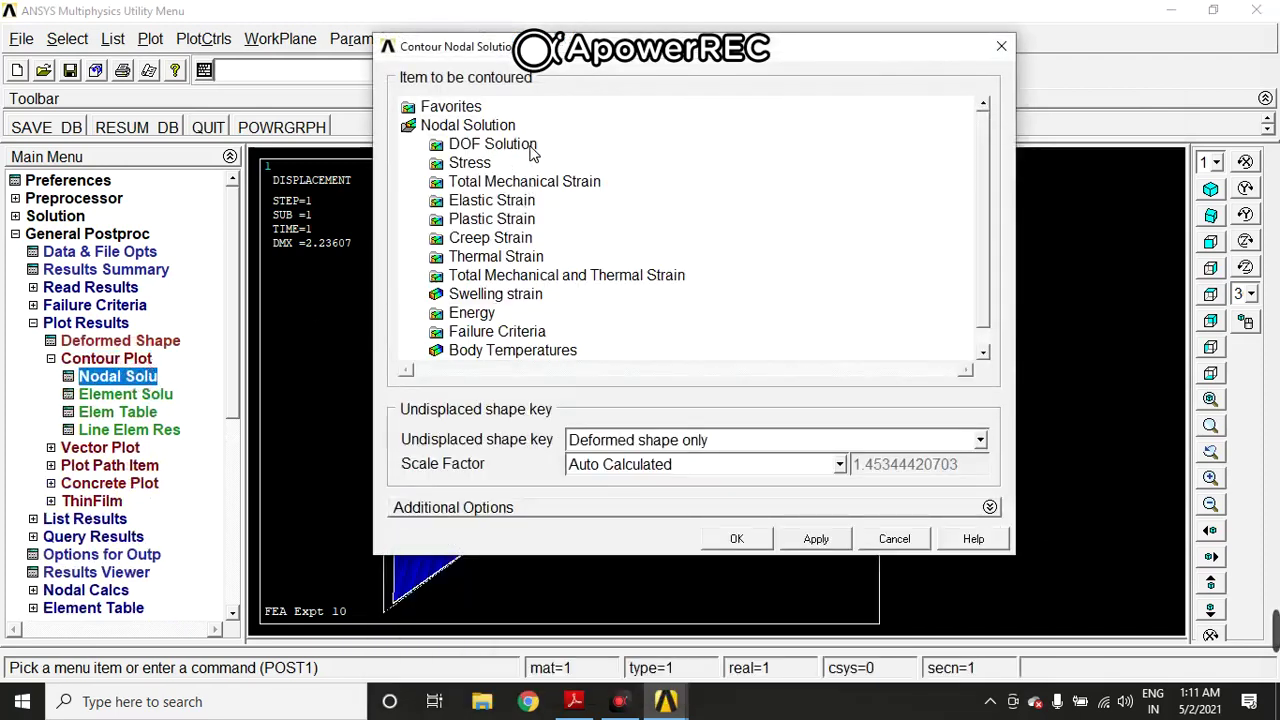
{"action": "left_click", "coordinate": [531, 147]}
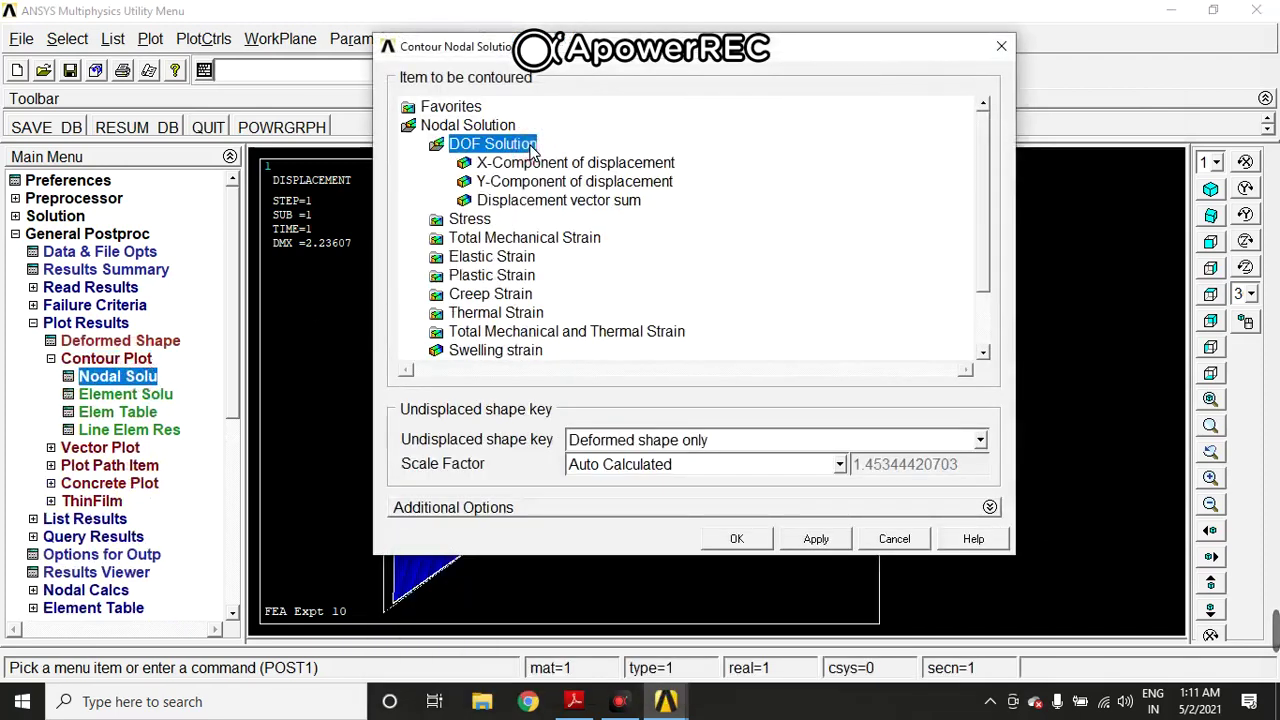
{"action": "left_click", "coordinate": [598, 202]}
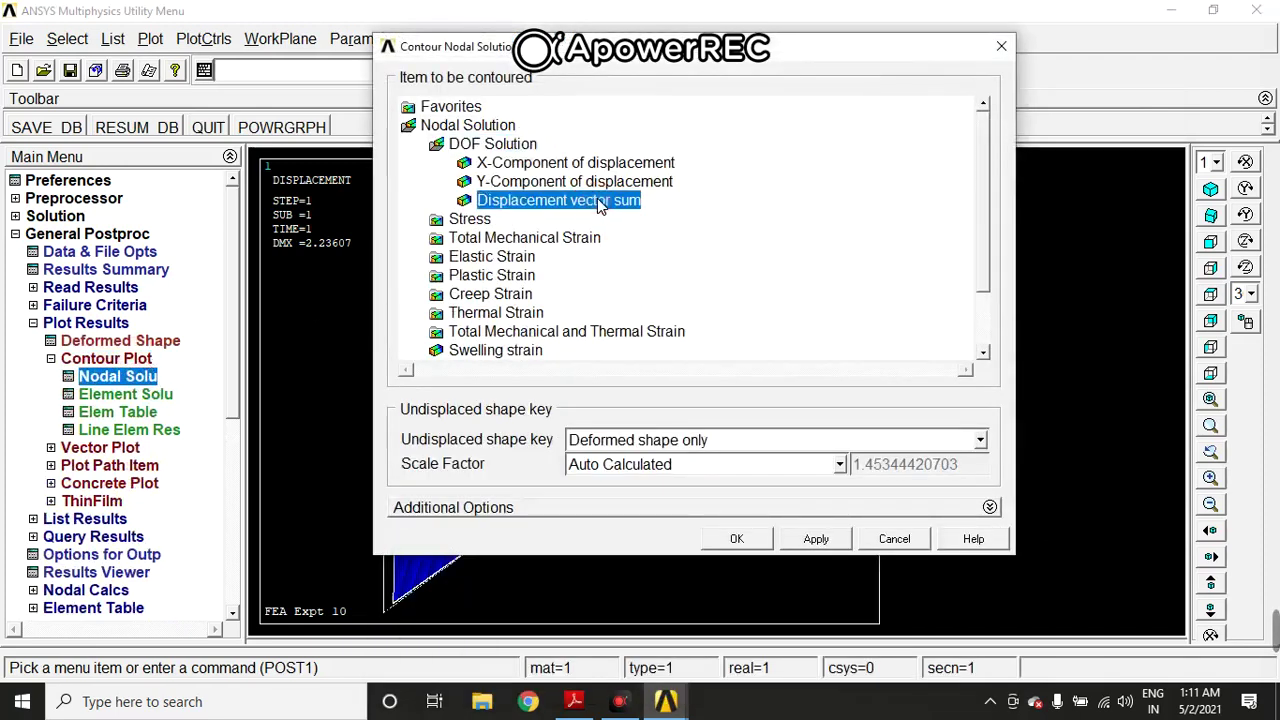
{"action": "left_click", "coordinate": [756, 541]}
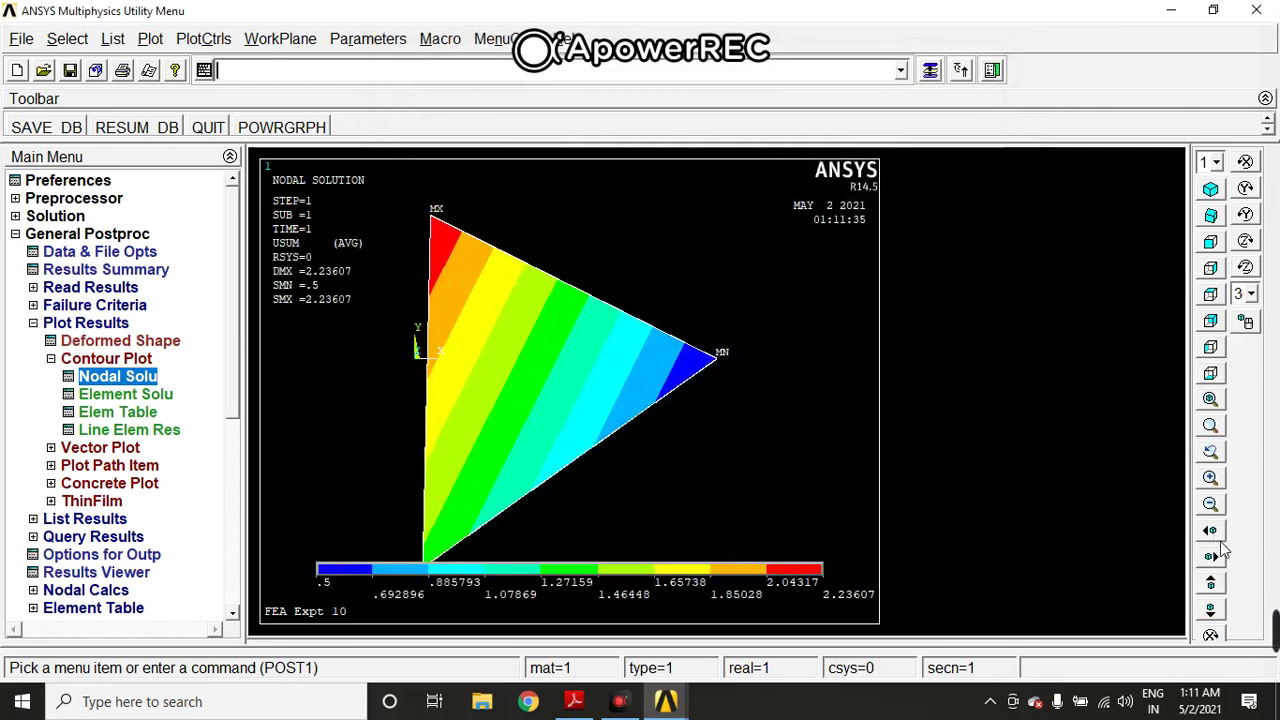
Step: Save the displacement vector sum contour plot as a color BMP hard copy named file001.bmp
{"action": "left_click", "coordinate": [1211, 608]}
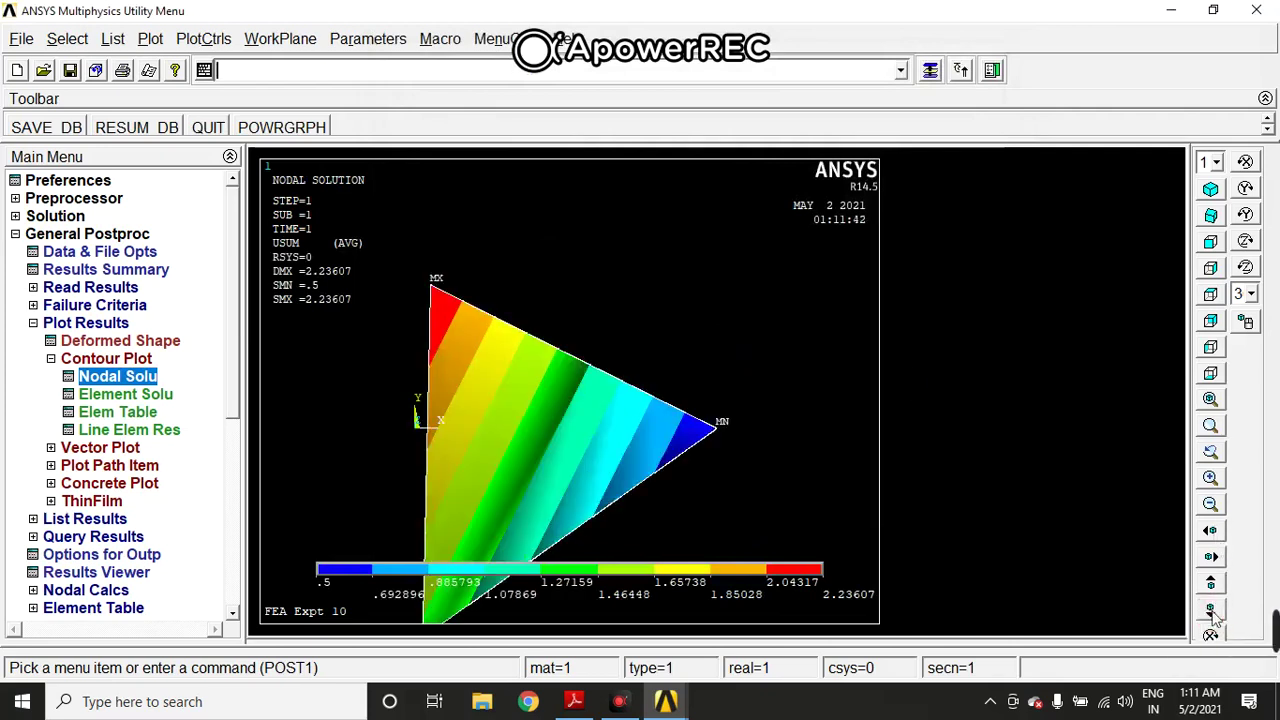
{"action": "left_click", "coordinate": [1211, 588]}
{"action": "left_click", "coordinate": [1211, 588]}
{"action": "left_click", "coordinate": [1211, 610]}
{"action": "left_click", "coordinate": [203, 38]}
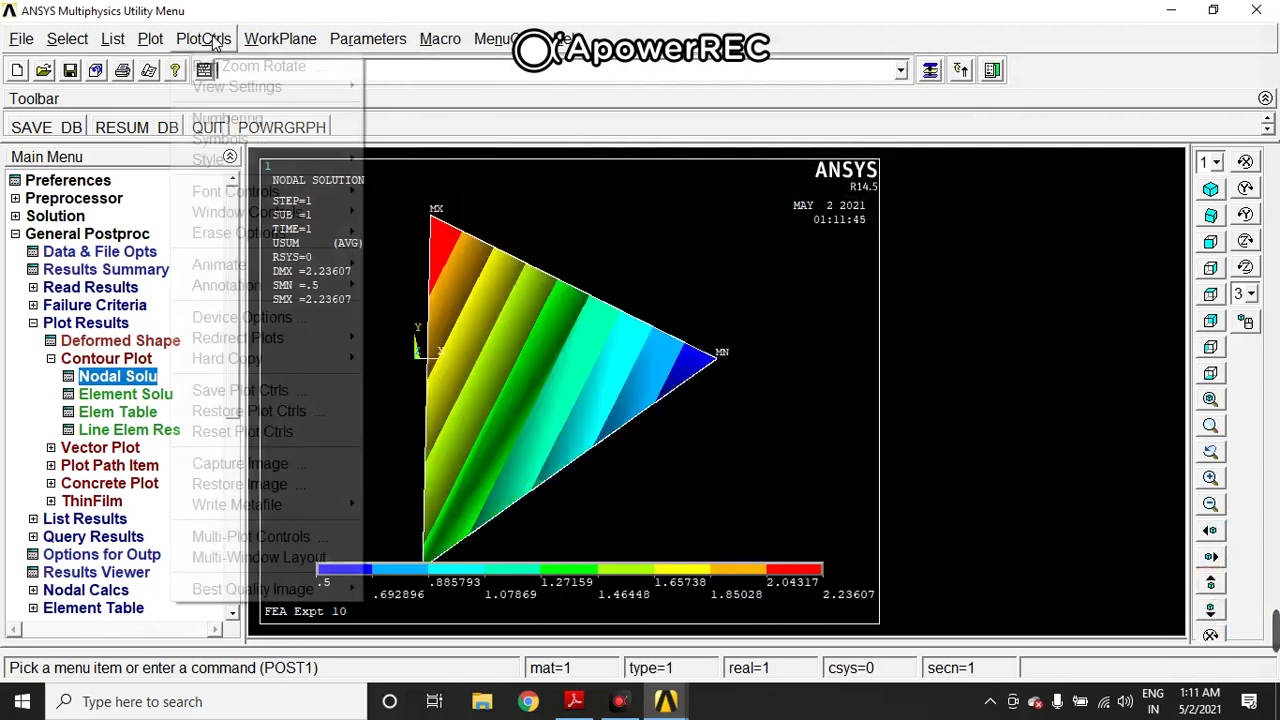
{"action": "mouse_move", "coordinate": [274, 360]}
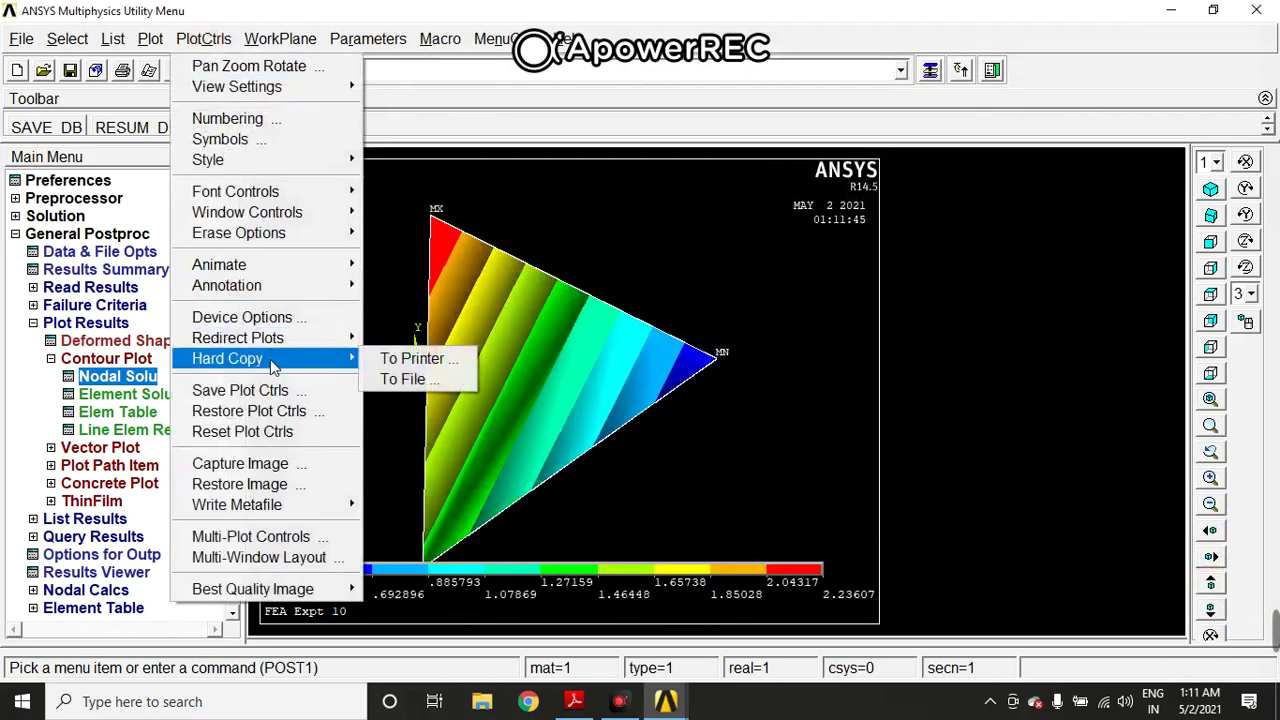
{"action": "left_click", "coordinate": [398, 380]}
{"action": "left_click", "coordinate": [1130, 442]}
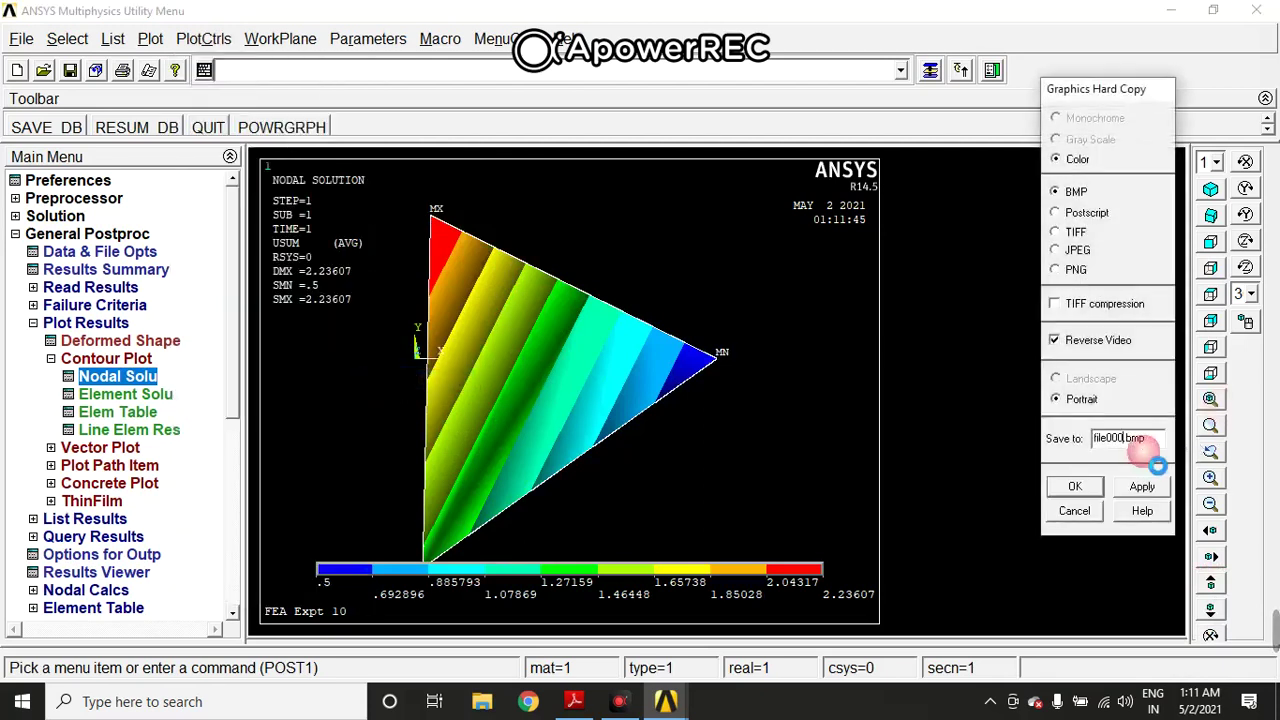
{"action": "key", "text": "BackSpace"}
{"action": "type", "text": "1"}
{"action": "left_click", "coordinate": [1080, 486]}
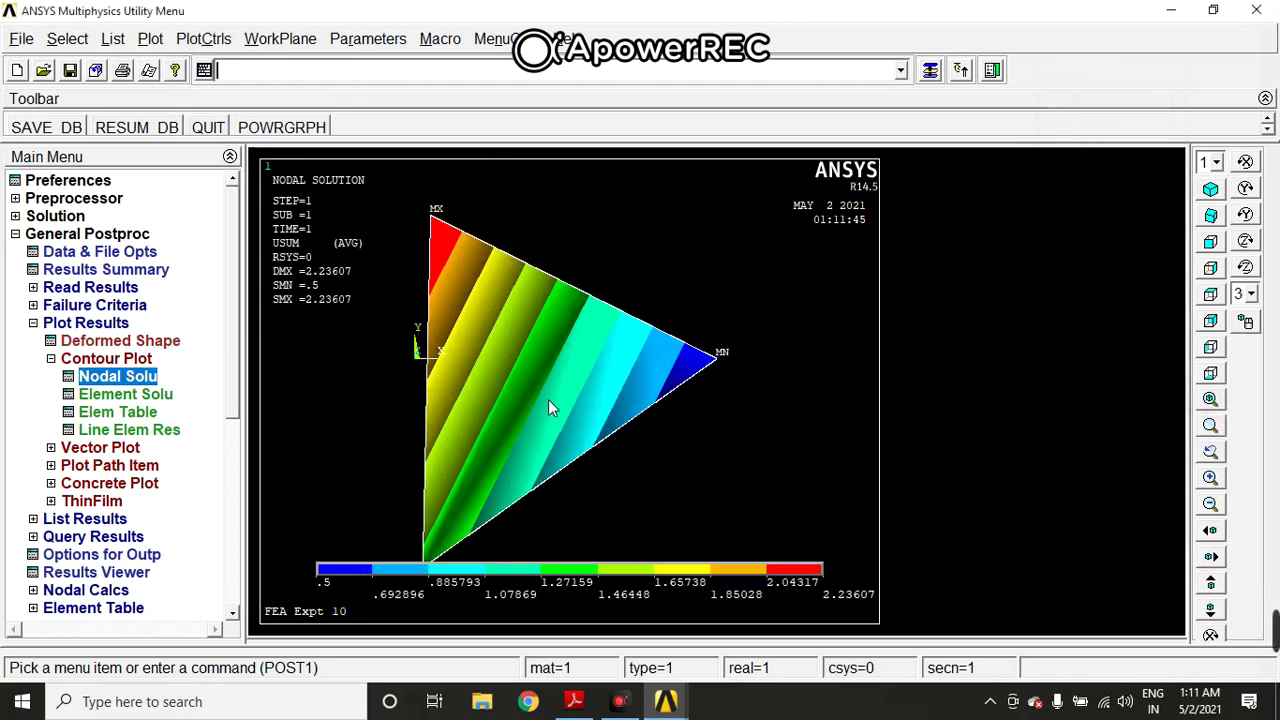
Step: Plot the element solution contour of von Mises stress on the deformed shape only
{"action": "left_click", "coordinate": [158, 397]}
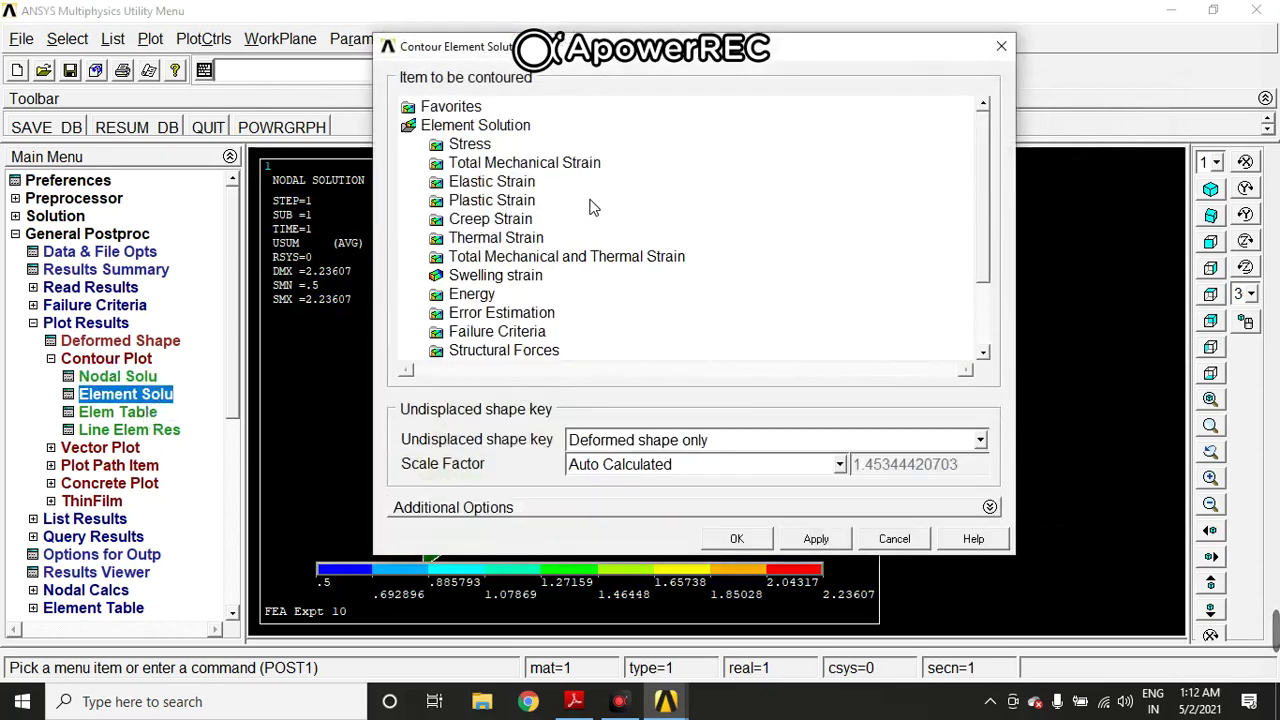
{"action": "double_click", "coordinate": [487, 150]}
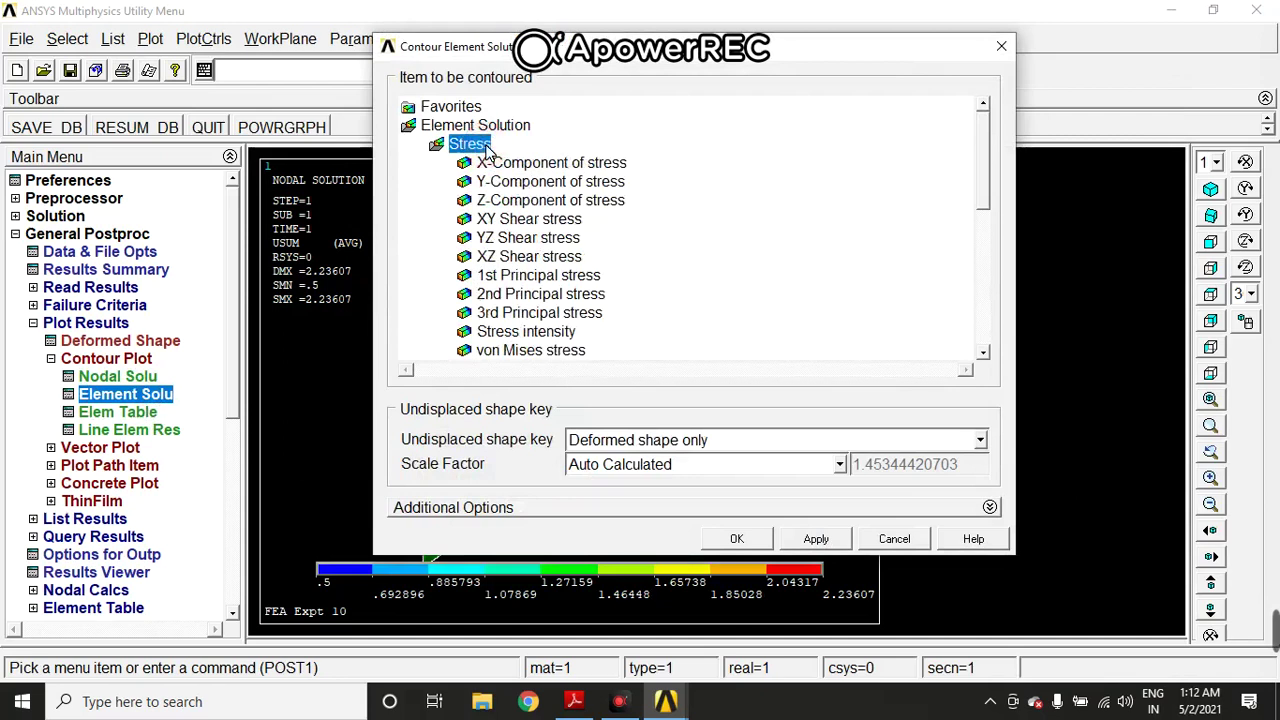
{"action": "left_click", "coordinate": [555, 350]}
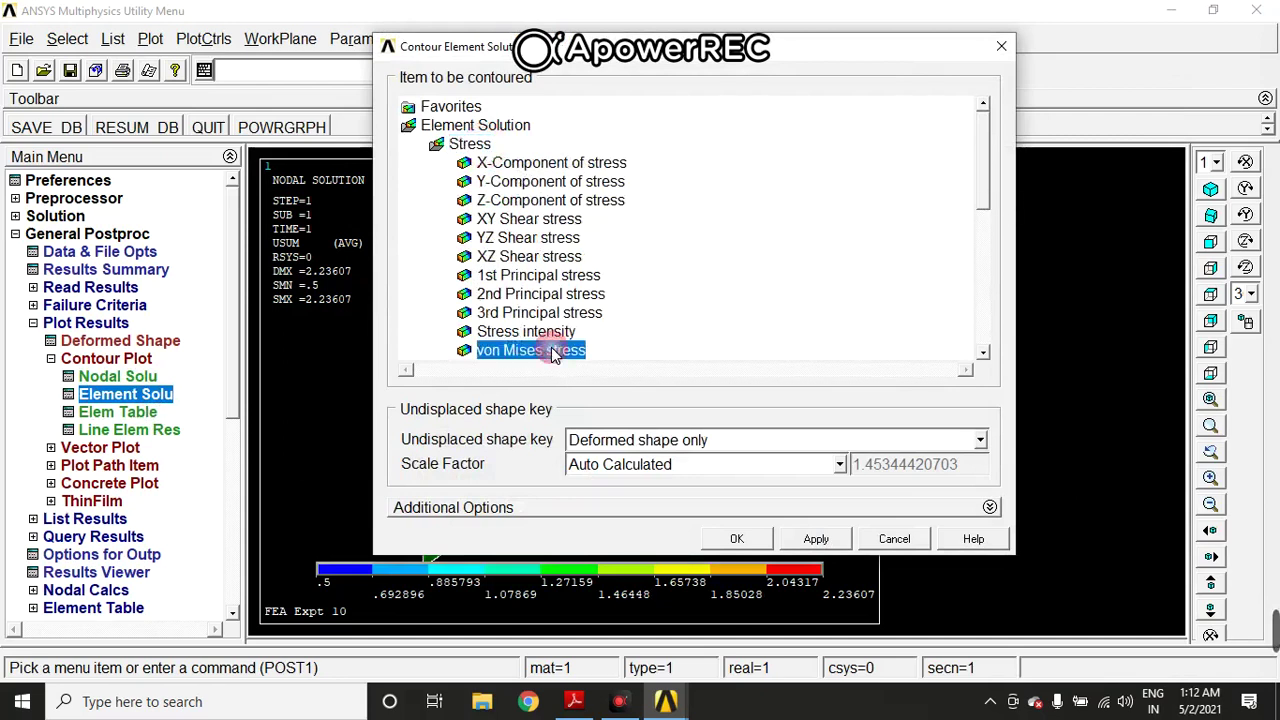
{"action": "left_click", "coordinate": [746, 539]}
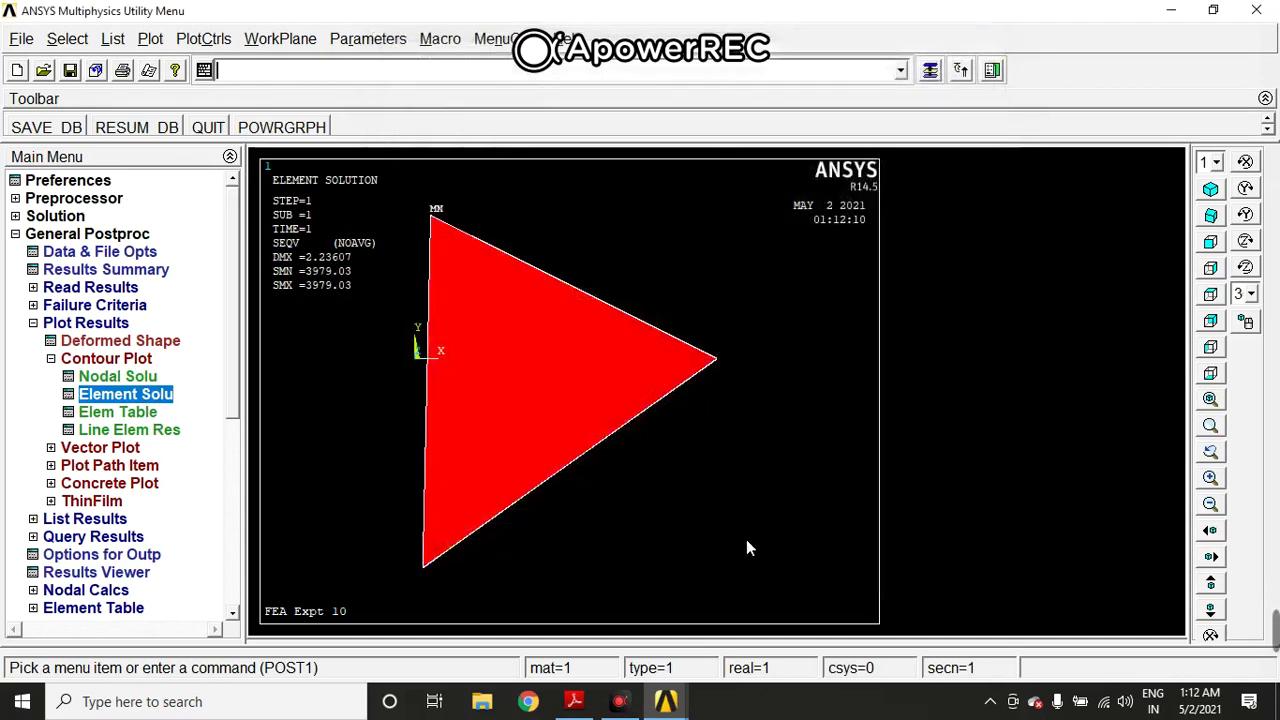
Step: Save the von Mises stress contour plot to a color BMP hard copy file with reversed video
{"action": "left_click", "coordinate": [212, 42]}
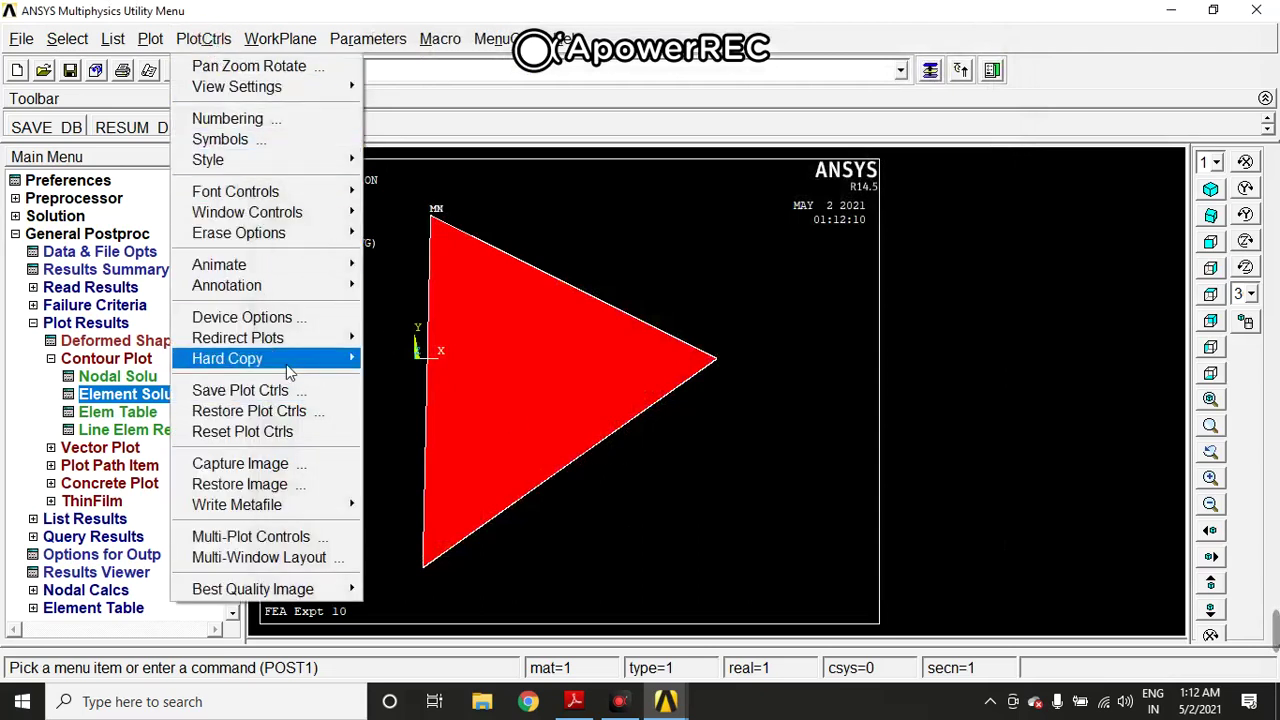
{"action": "mouse_move", "coordinate": [290, 362]}
{"action": "left_click", "coordinate": [420, 378]}
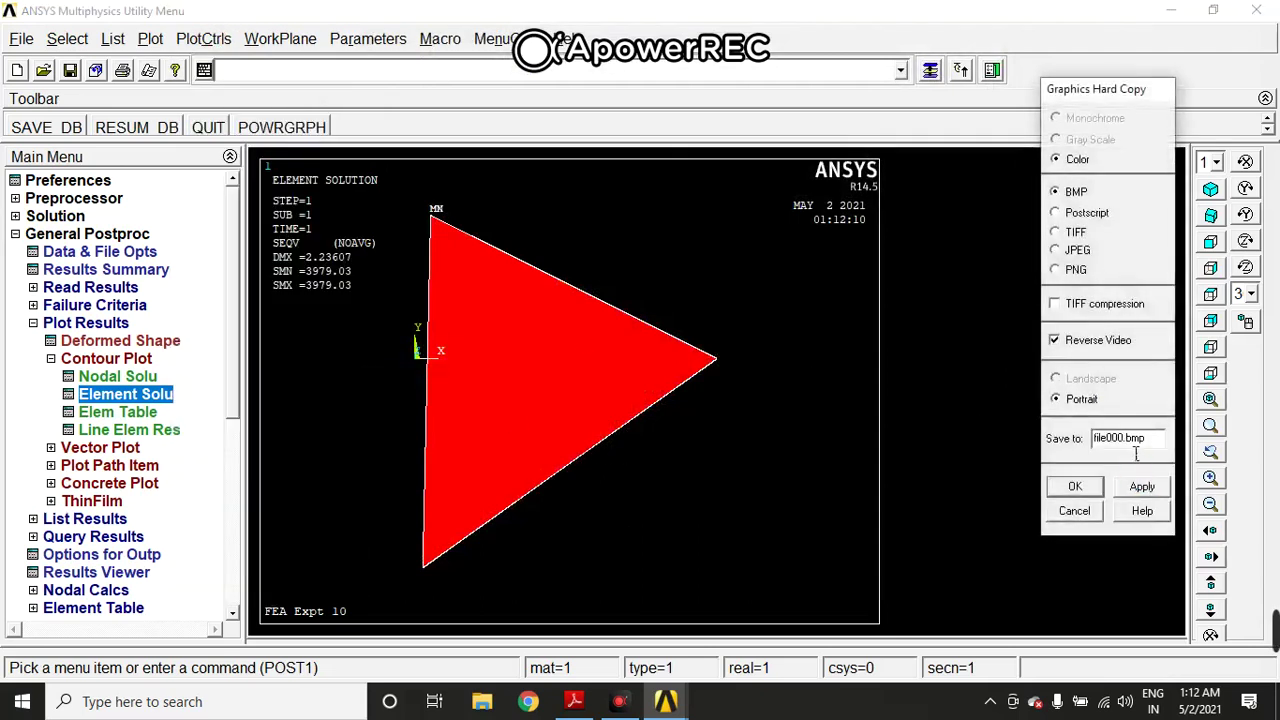
{"action": "left_click", "coordinate": [1142, 486]}
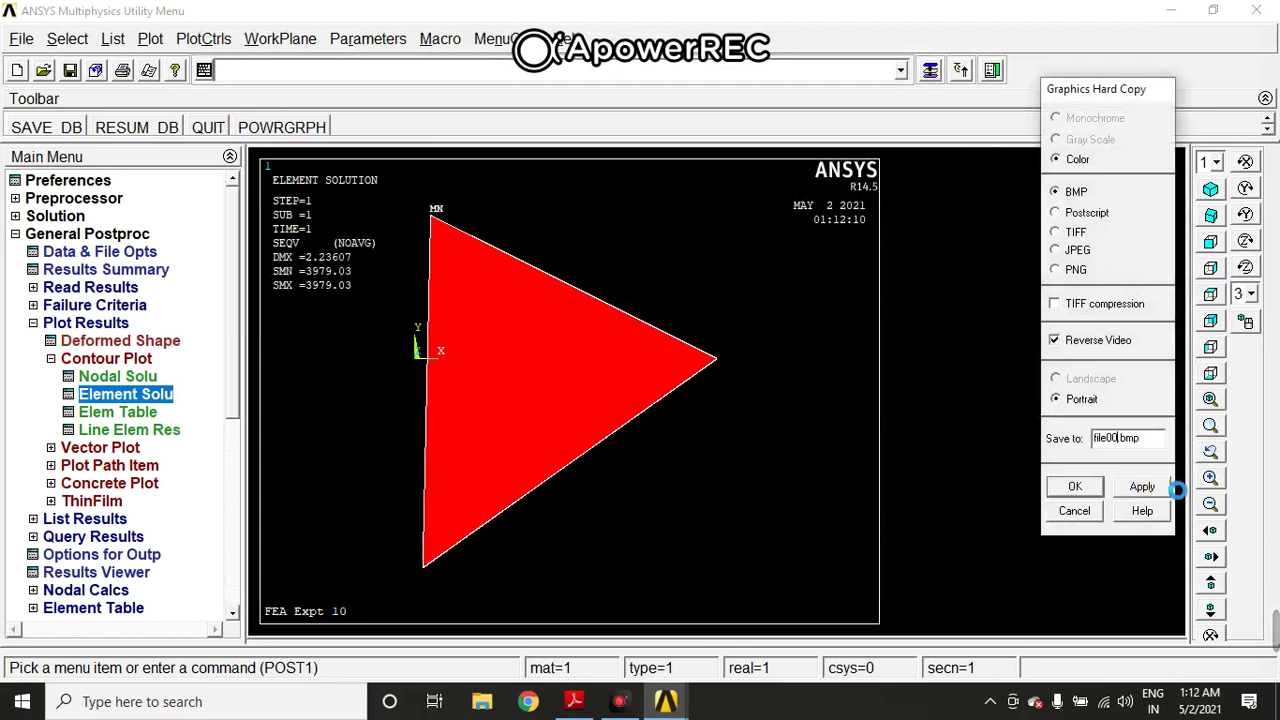
{"action": "left_click", "coordinate": [1076, 486]}
Step: List the nodal DOF solution for the displacement vector sum
{"action": "mouse_move", "coordinate": [914, 643]}
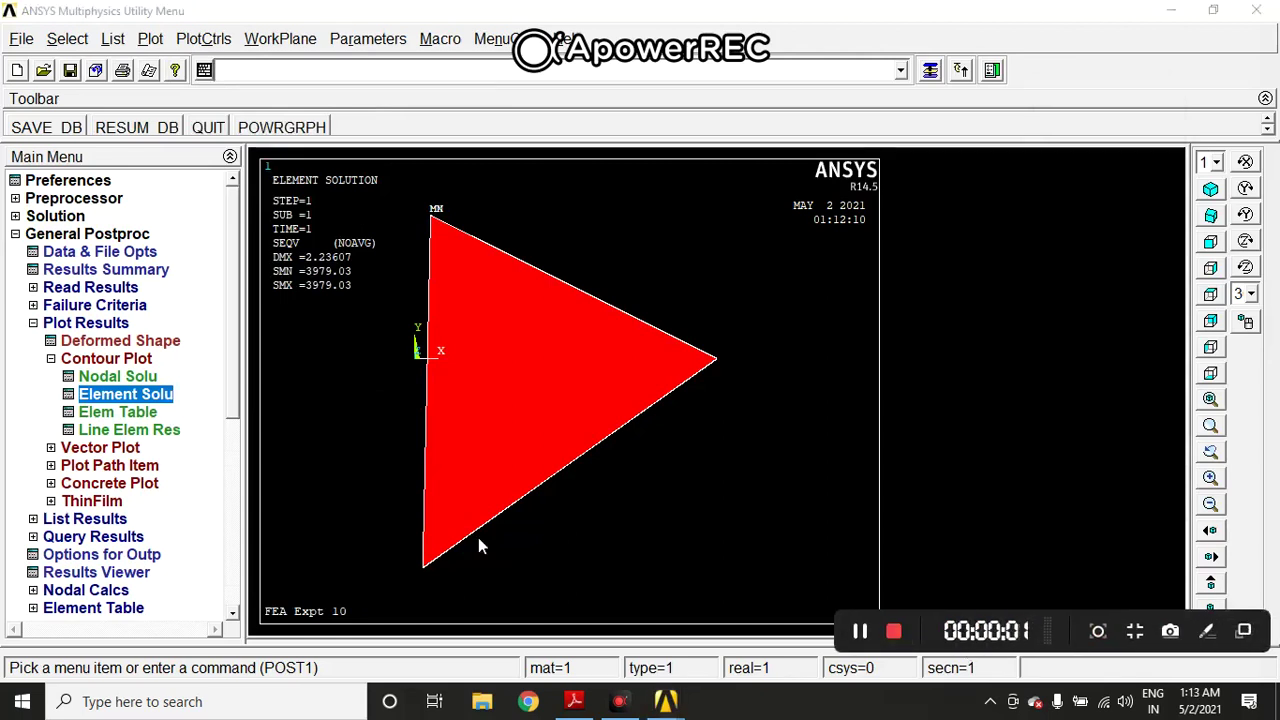
{"action": "left_click", "coordinate": [33, 323]}
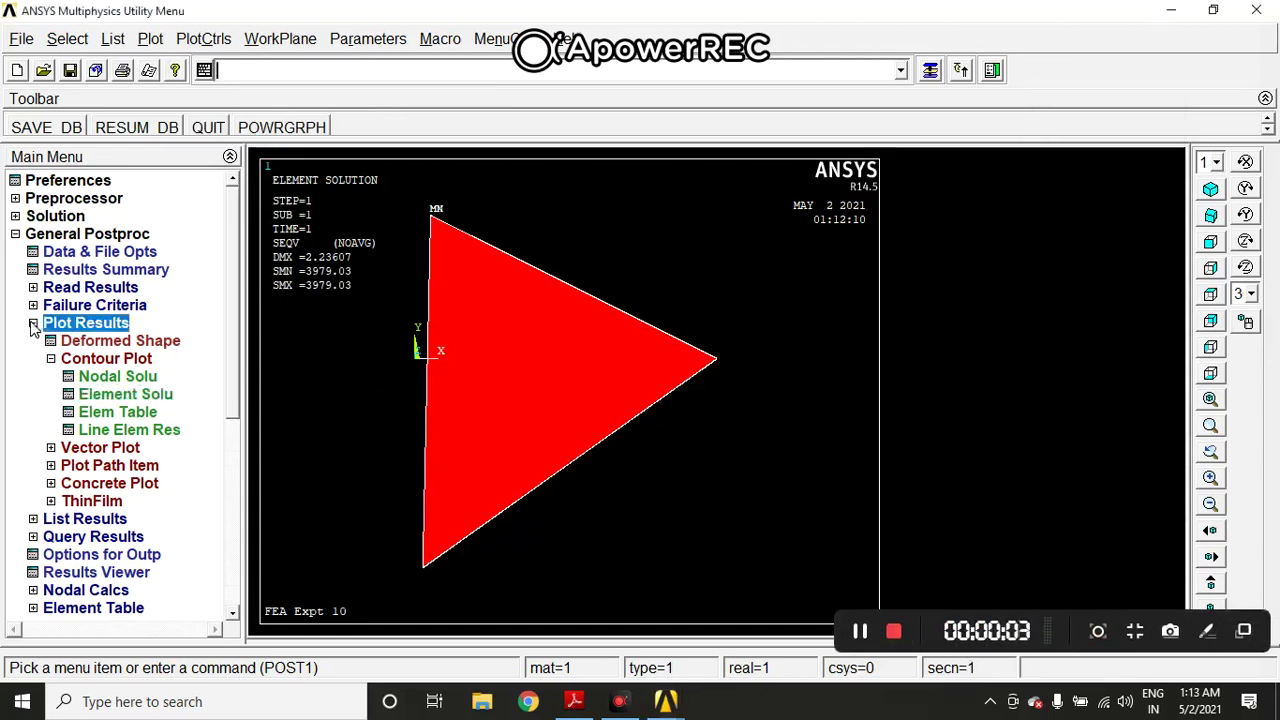
{"action": "left_click", "coordinate": [92, 341]}
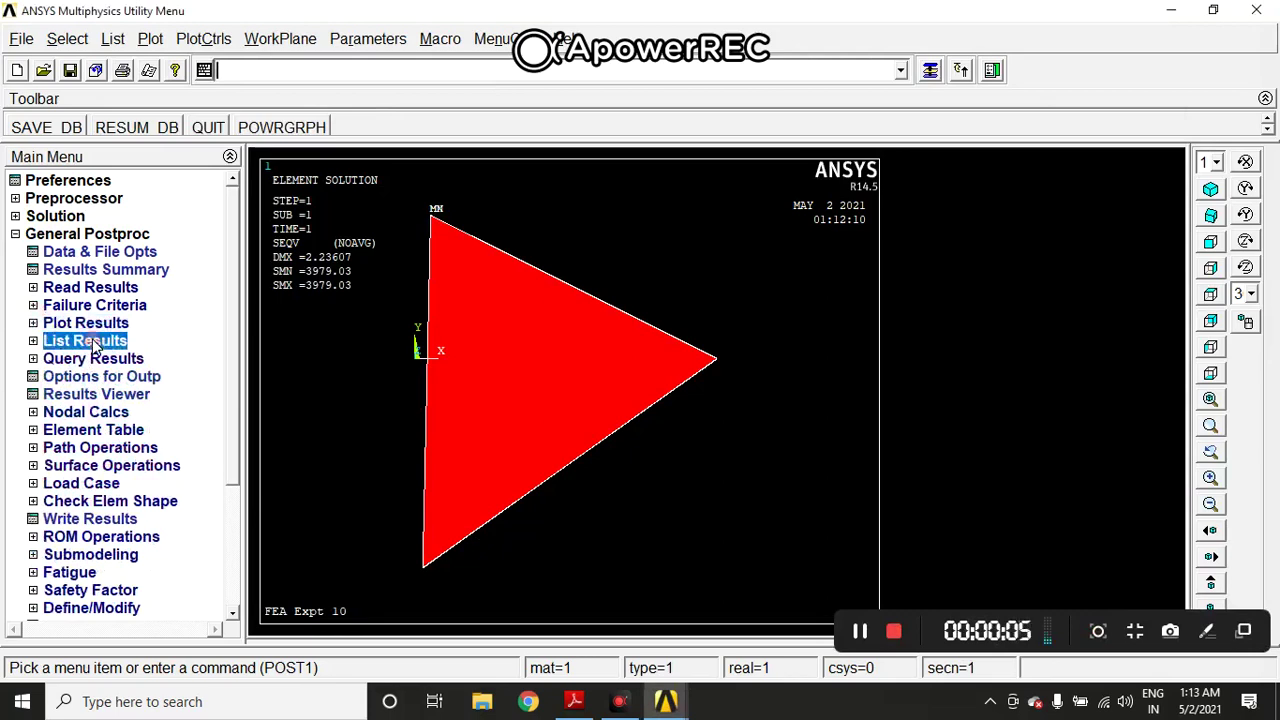
{"action": "left_click", "coordinate": [120, 431]}
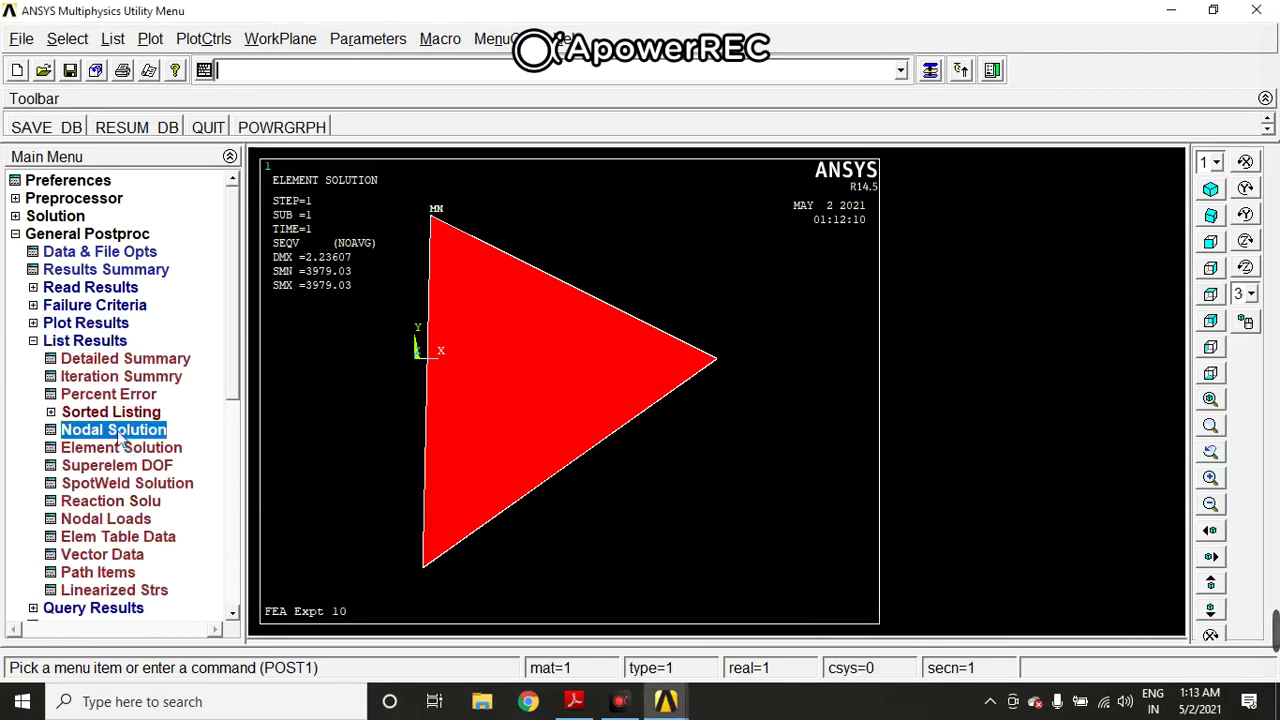
{"action": "double_click", "coordinate": [585, 268]}
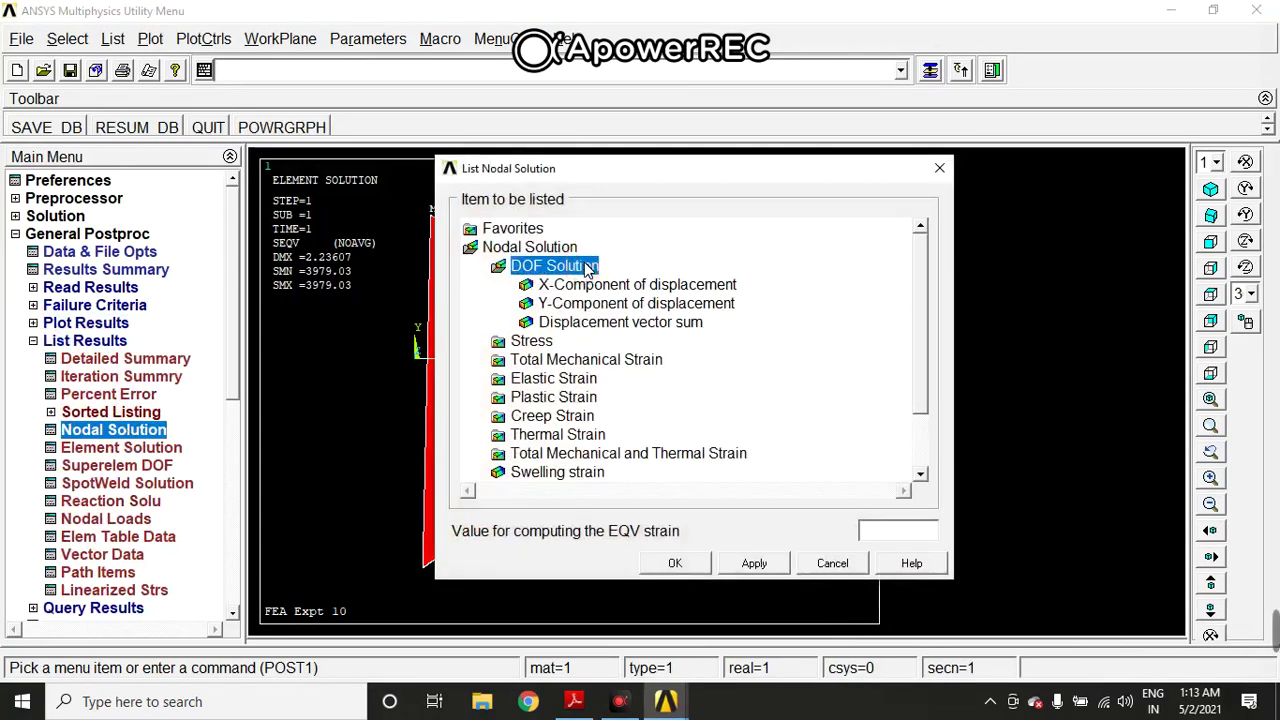
{"action": "left_click", "coordinate": [614, 327]}
{"action": "left_click", "coordinate": [695, 564]}
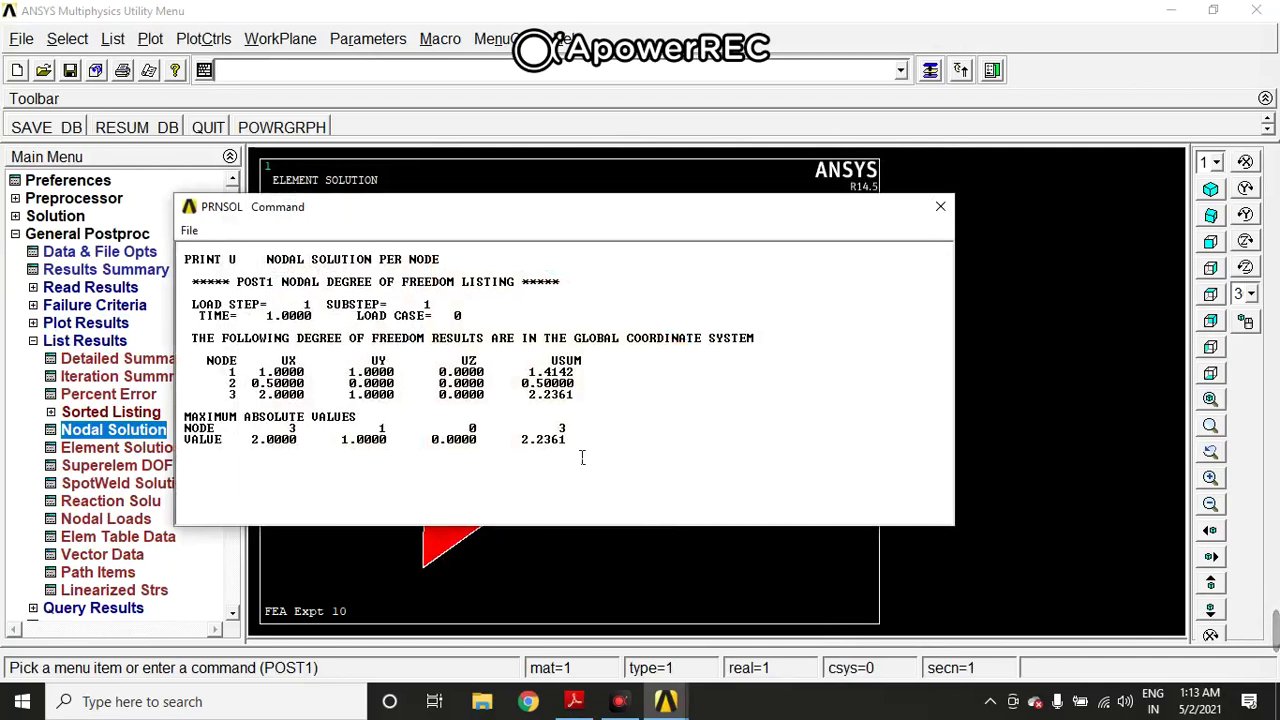
Step: Close the nodal displacement listing and list the element solution for von Mises stress
{"action": "left_click", "coordinate": [940, 206]}
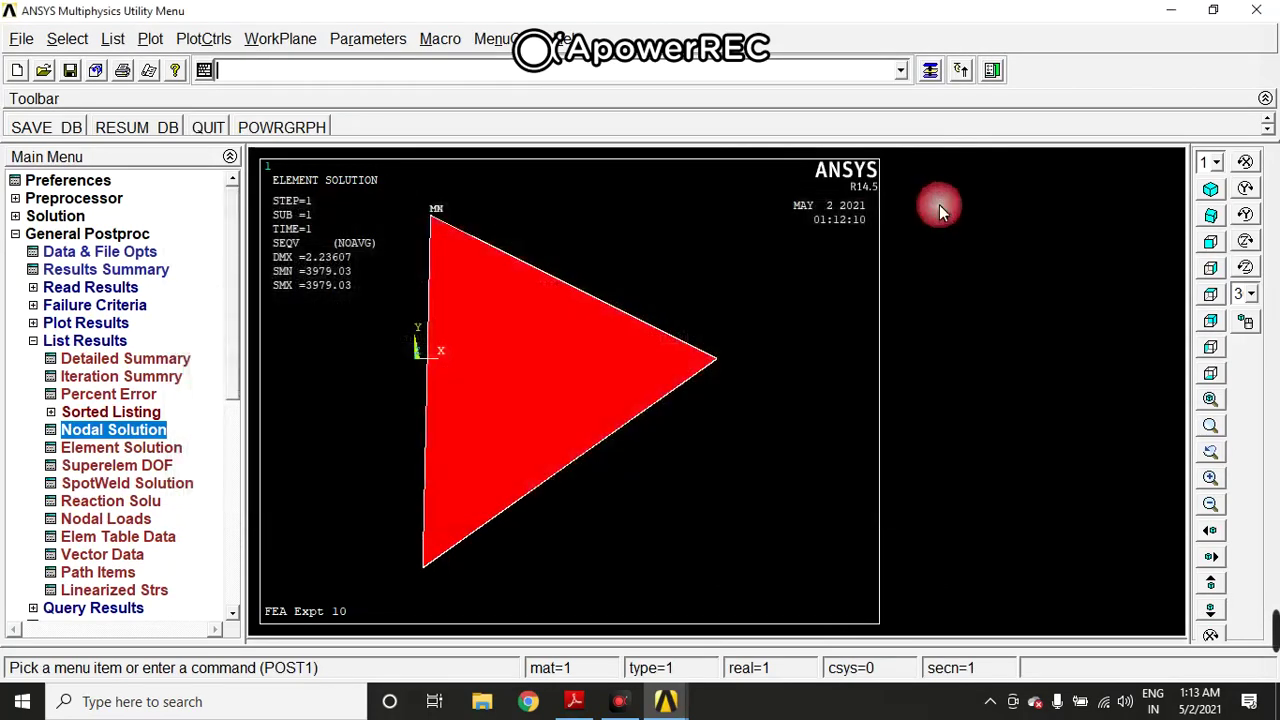
{"action": "left_click", "coordinate": [168, 450]}
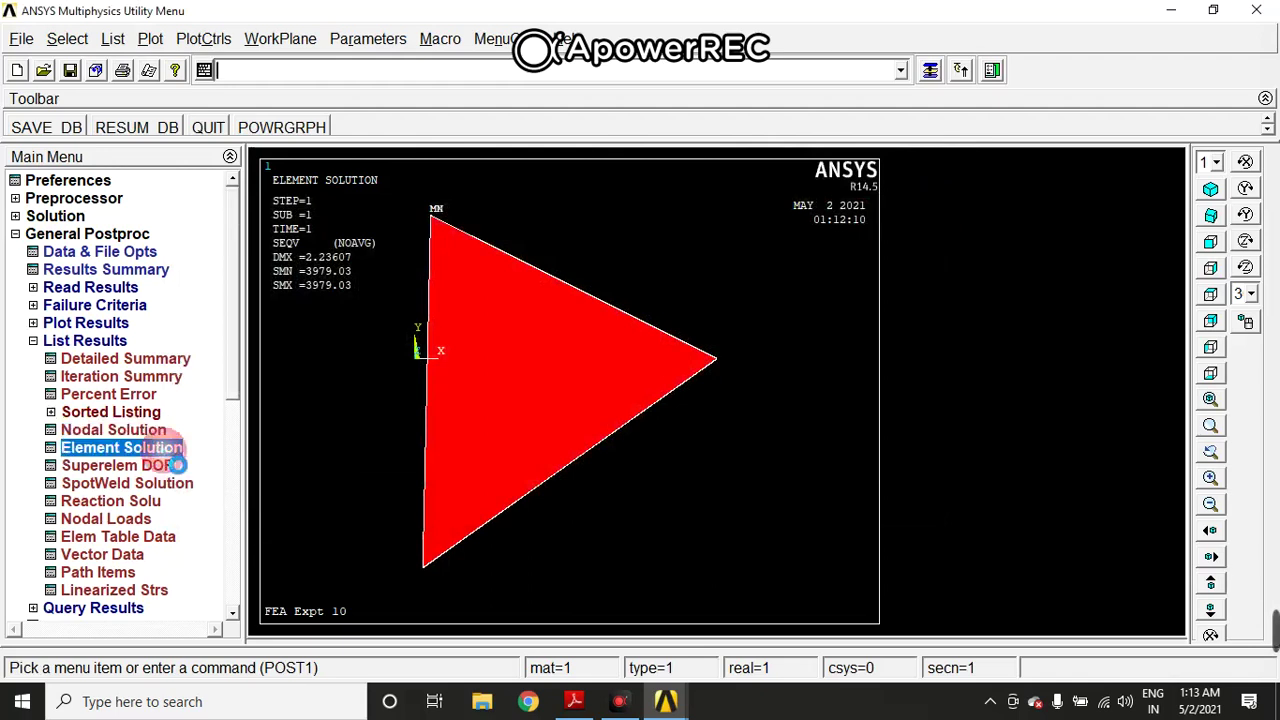
{"action": "double_click", "coordinate": [531, 265]}
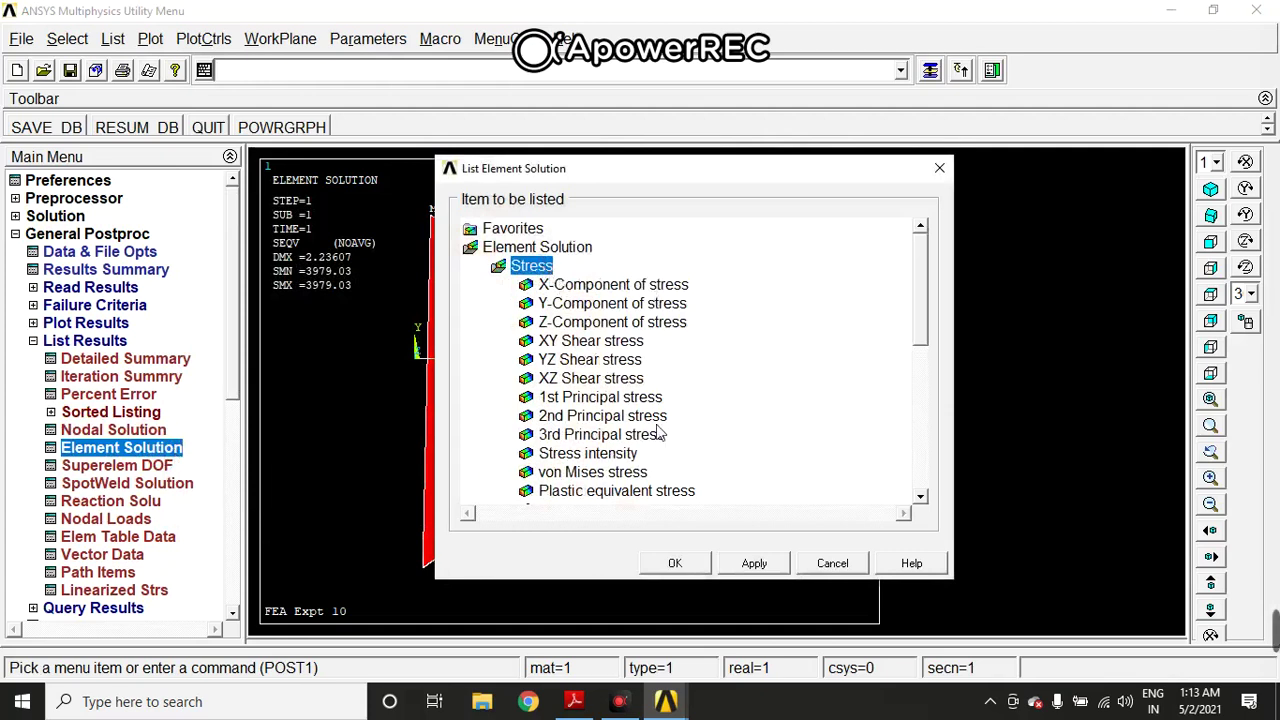
{"action": "left_click", "coordinate": [610, 474]}
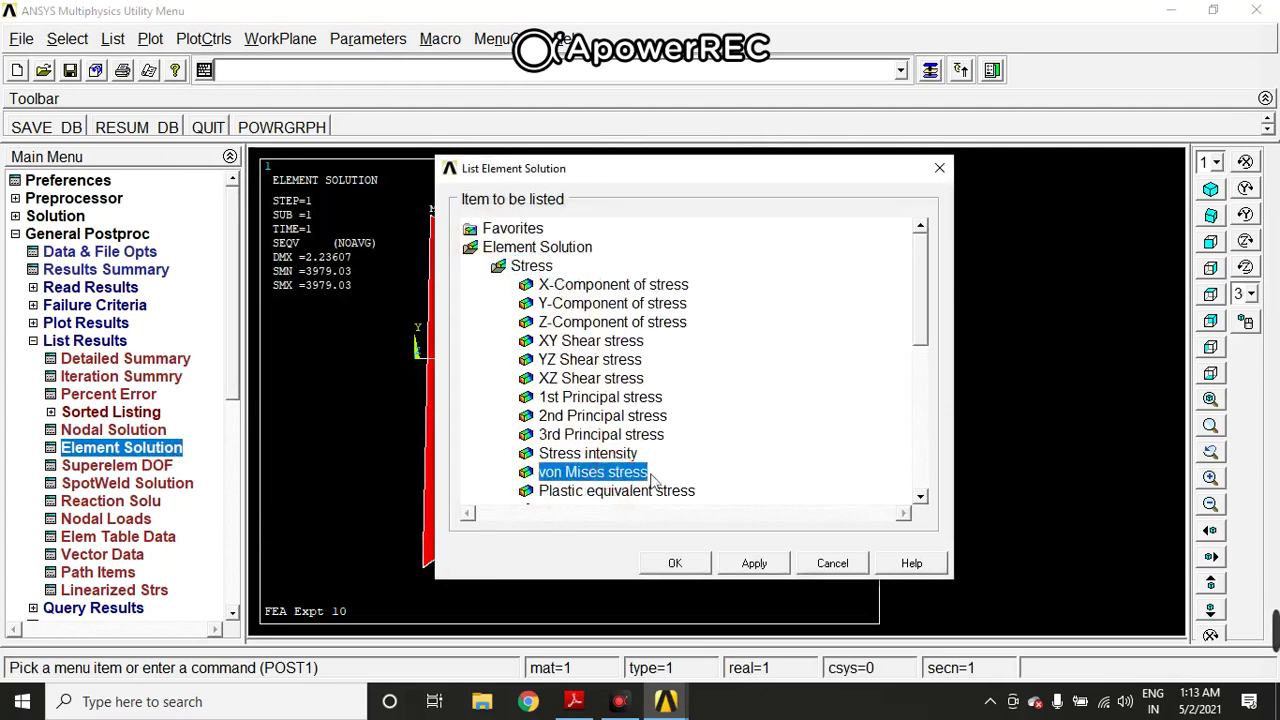
{"action": "left_click", "coordinate": [689, 561]}
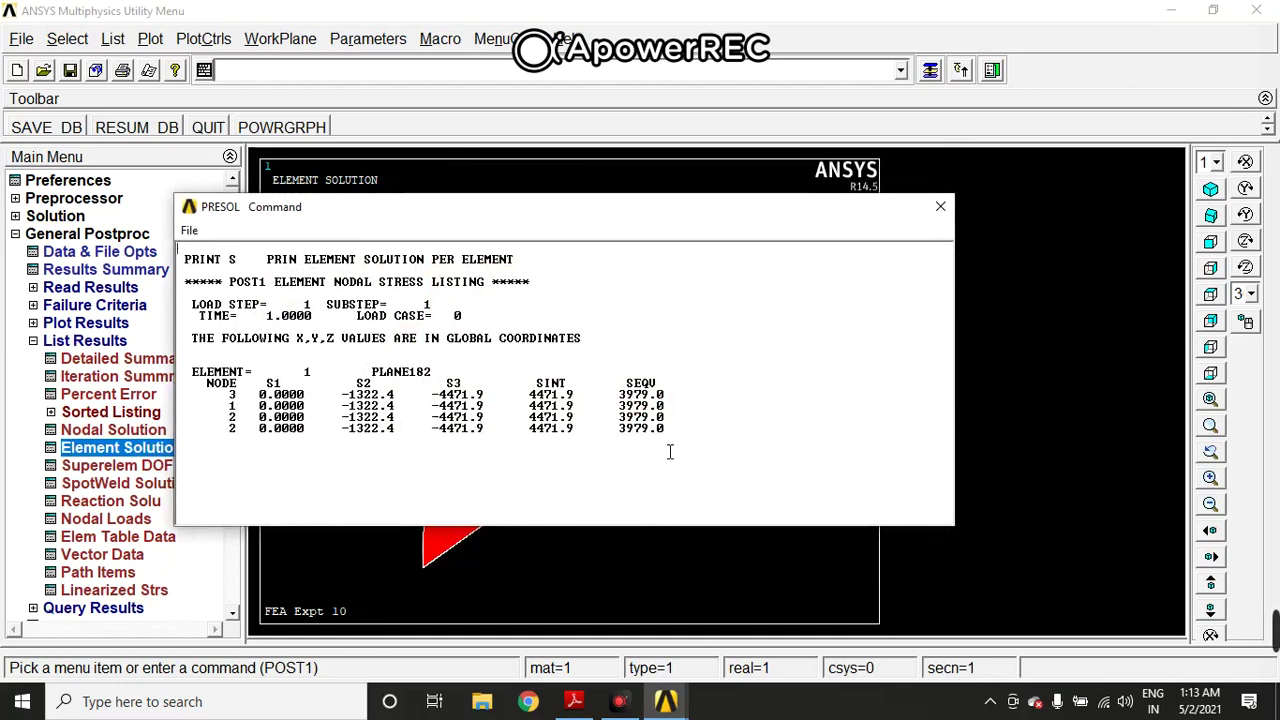
{"action": "left_click", "coordinate": [939, 206]}
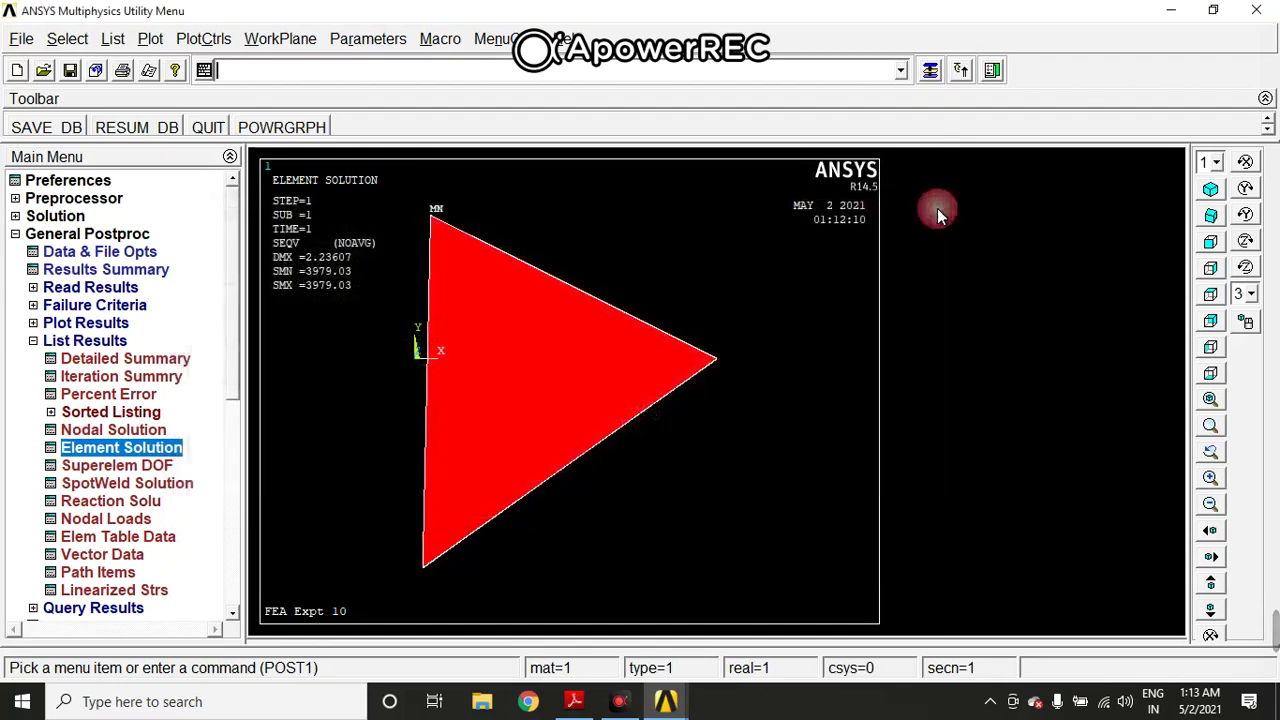
Step: List the element solution for XY shear stress, highlight the last SXY value in the listing, and close it
{"action": "left_click", "coordinate": [165, 450]}
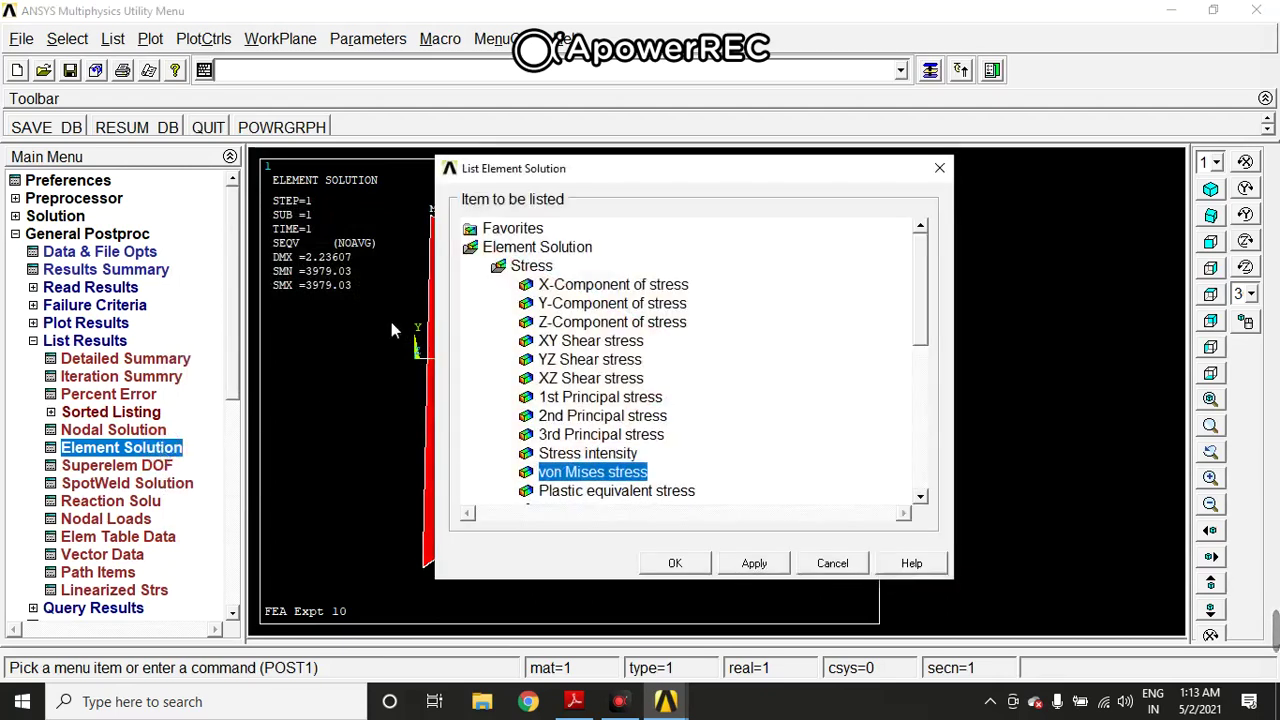
{"action": "left_click", "coordinate": [588, 342]}
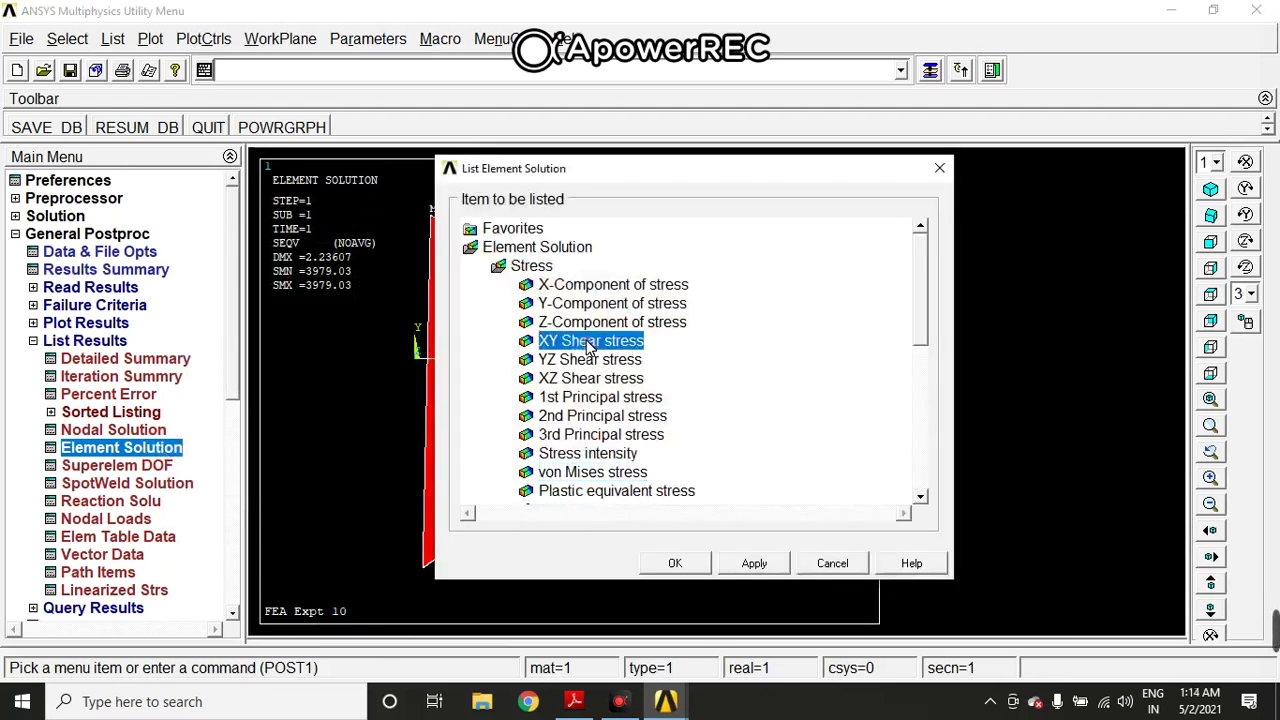
{"action": "left_click", "coordinate": [692, 563]}
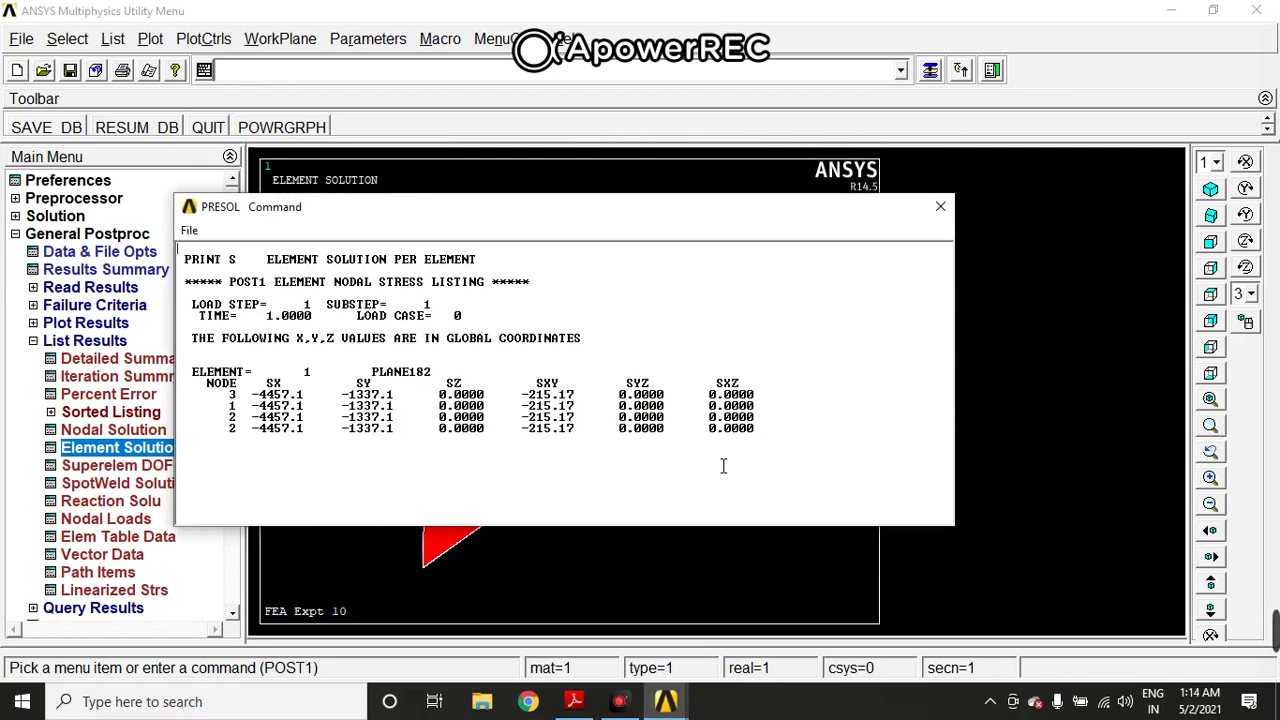
{"action": "left_click_drag", "start_coordinate": [584, 434], "coordinate": [521, 430]}
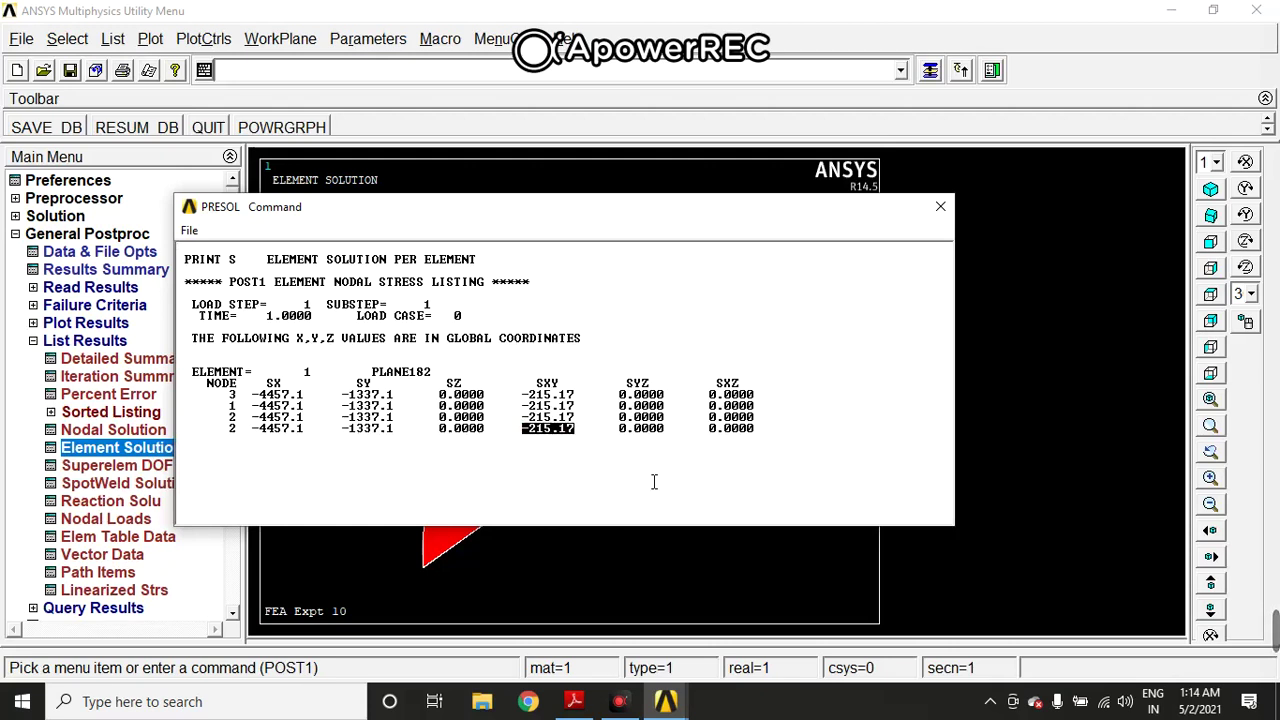
{"action": "left_click", "coordinate": [940, 207]}
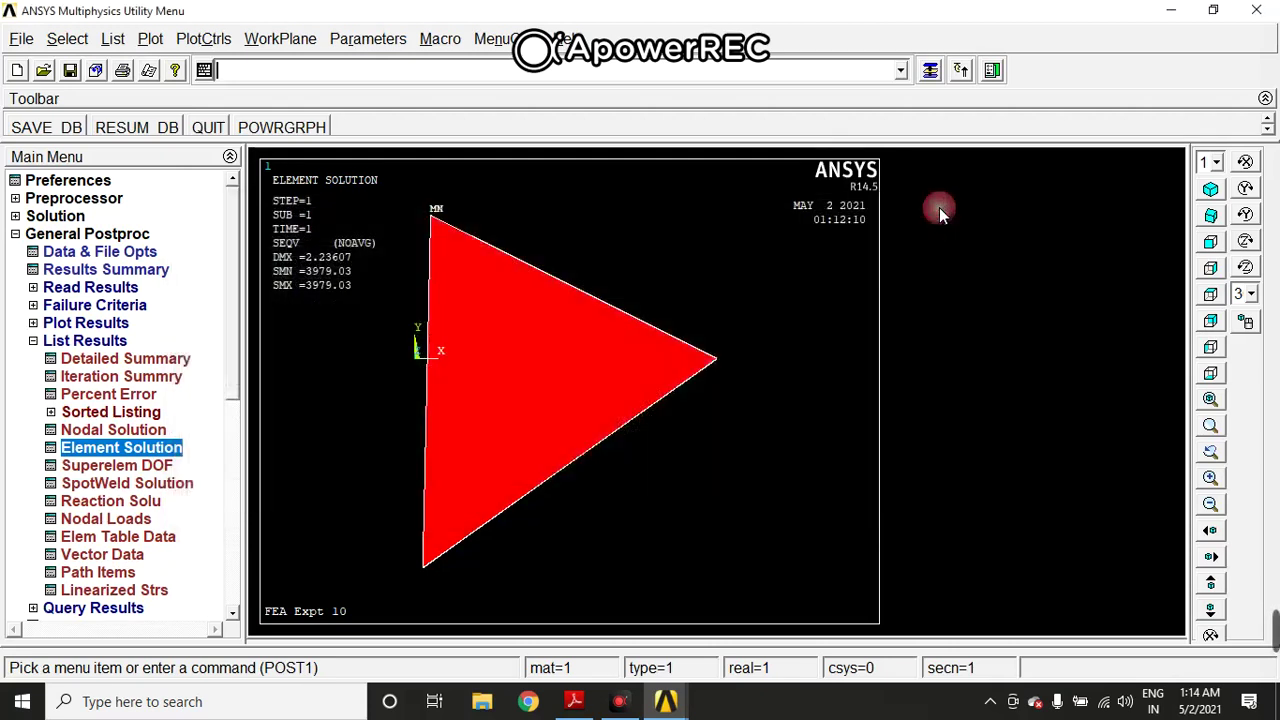
{"action": "mouse_move", "coordinate": [897, 648]}
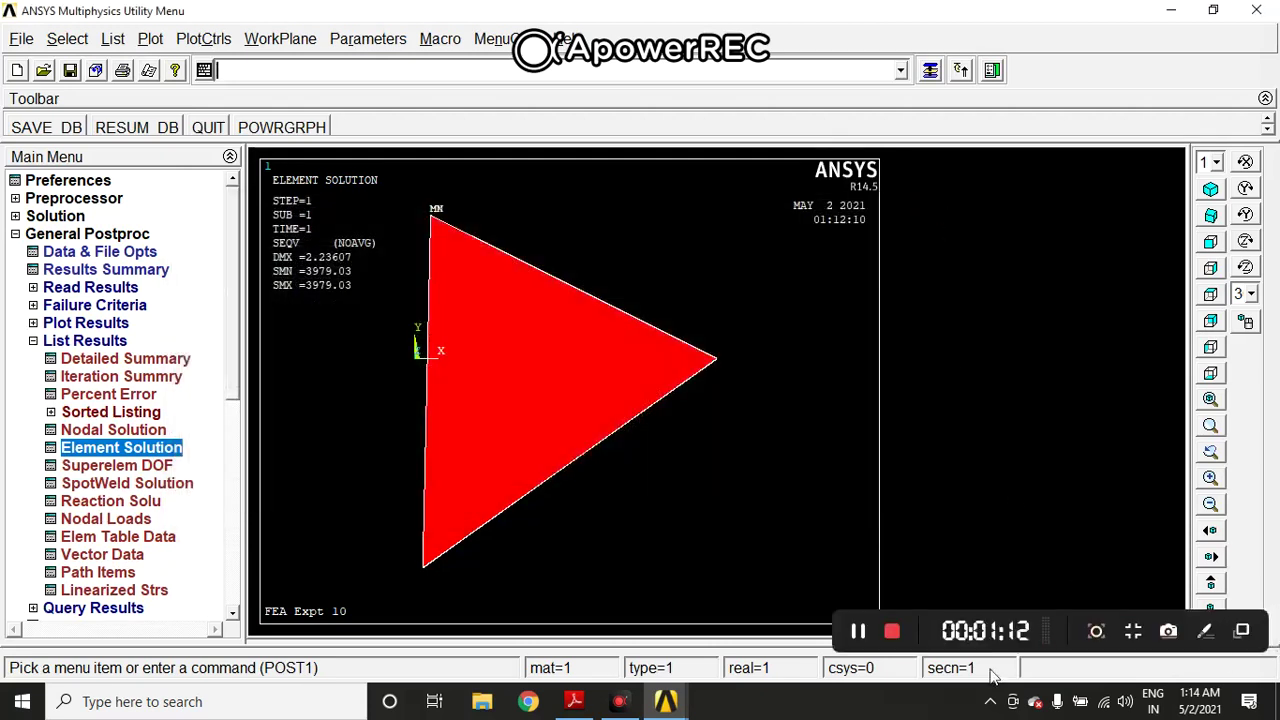